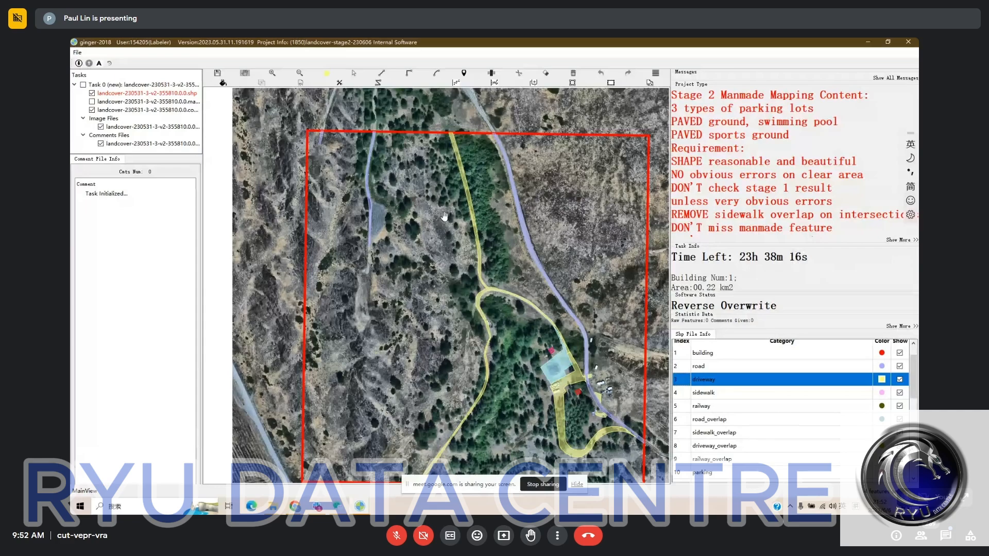
- Examine the existing road and driveway labels across the upper part of the task area
{"action": "left_click_drag", "start_coordinate": [445, 216], "coordinate": [447, 208]}
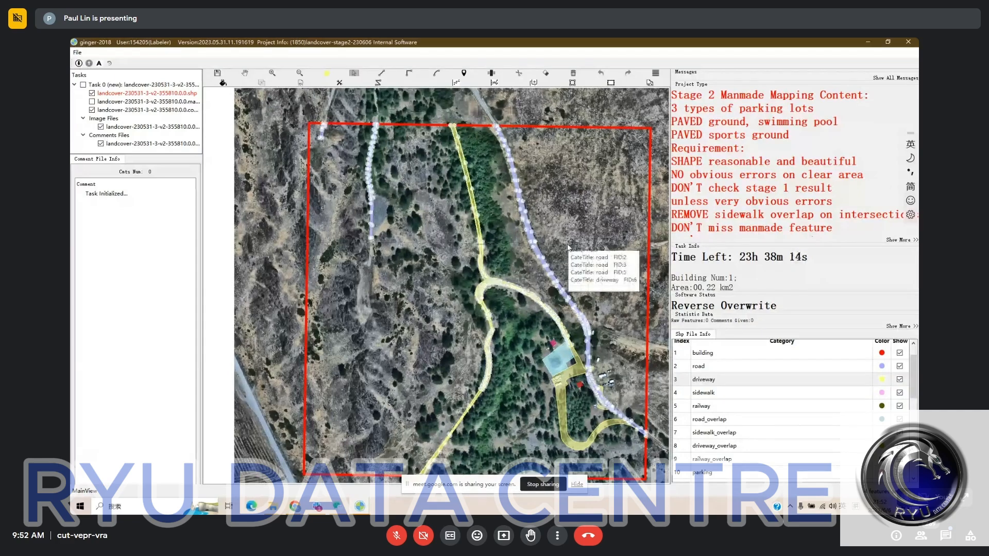
{"action": "left_click_drag", "start_coordinate": [558, 232], "coordinate": [557, 227]}
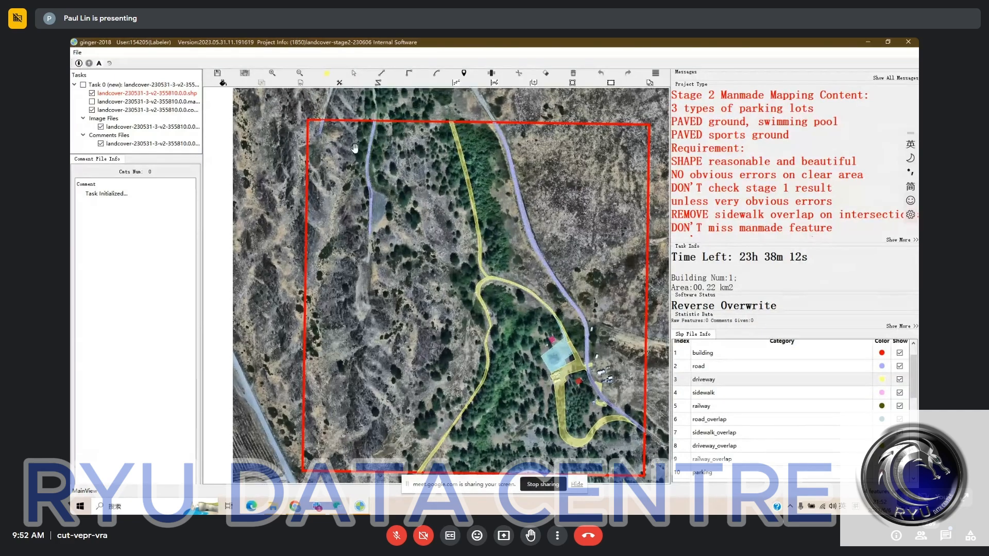
{"action": "scroll", "coordinate": [382, 209], "scroll_direction": "down", "scroll_amount": 1}
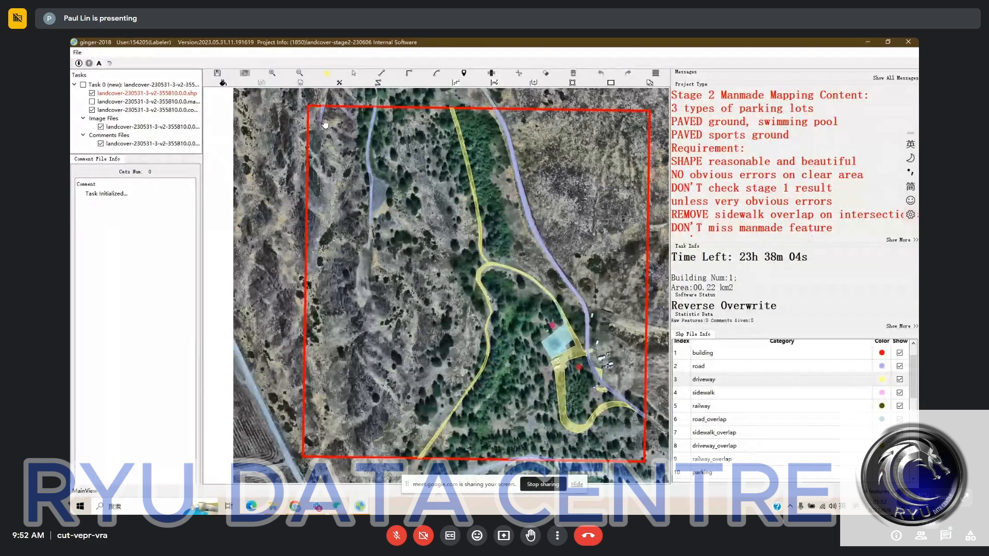
{"action": "left_click_drag", "start_coordinate": [434, 191], "coordinate": [433, 201]}
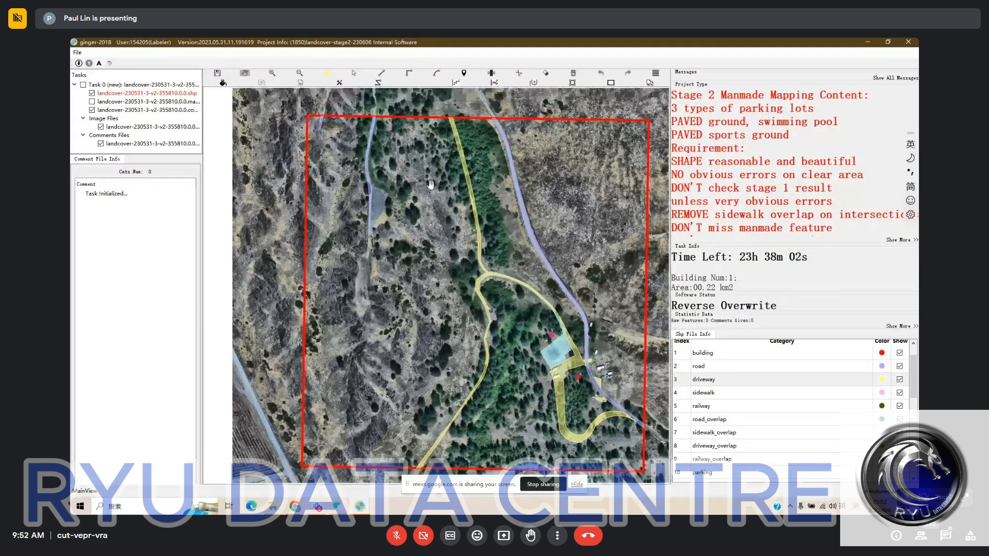
{"action": "scroll", "coordinate": [328, 132], "scroll_direction": "up", "scroll_amount": 3}
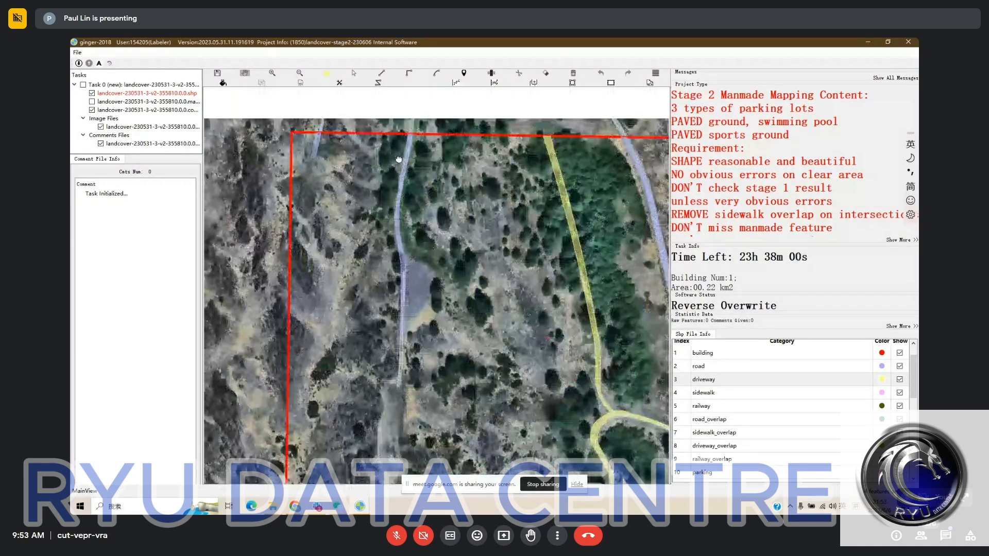
{"action": "left_click_drag", "start_coordinate": [398, 160], "coordinate": [321, 151]}
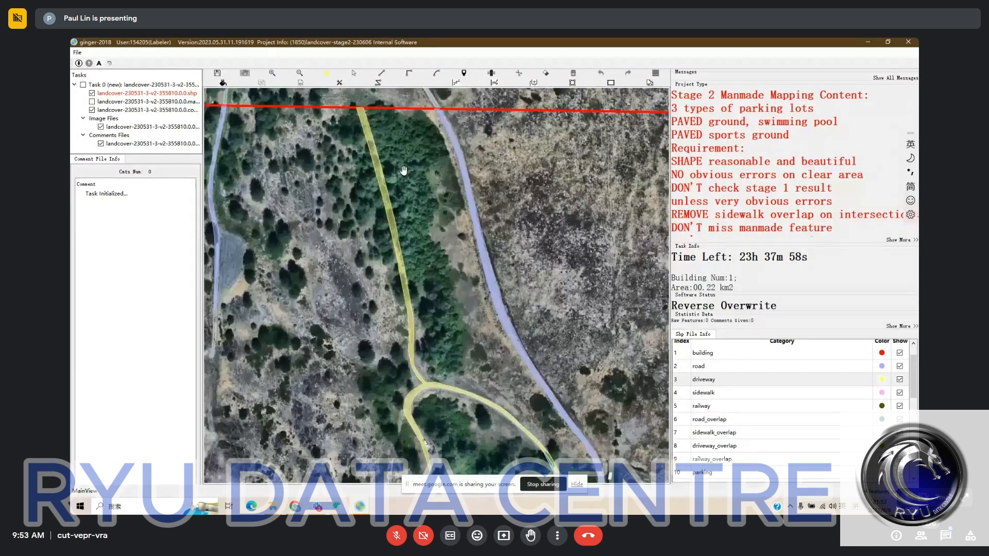
{"action": "scroll", "coordinate": [420, 217], "scroll_direction": "down", "scroll_amount": 2}
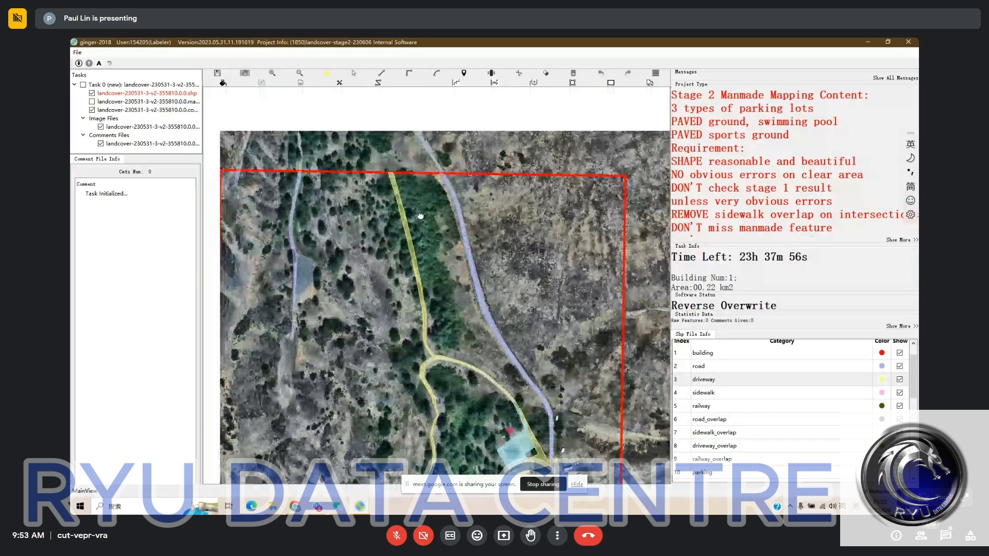
- Compare the road, driveway and building labels across the whole red boundary with the bare imagery by hiding and showing the labels
{"action": "key", "text": "space"}
{"action": "left_click_drag", "start_coordinate": [487, 291], "coordinate": [450, 126]}
{"action": "key", "text": "space"}
{"action": "key", "text": "space"}
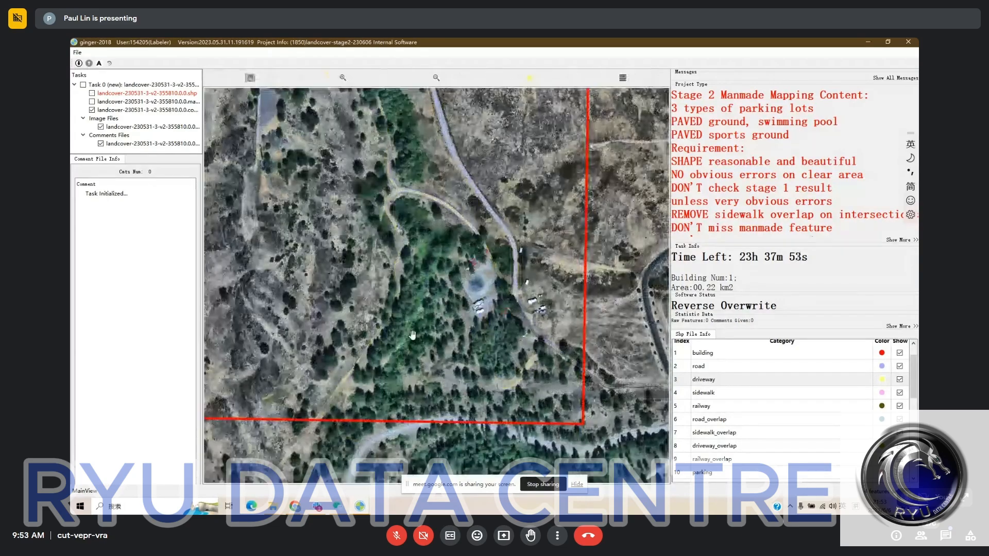
{"action": "left_click_drag", "start_coordinate": [414, 337], "coordinate": [461, 268]}
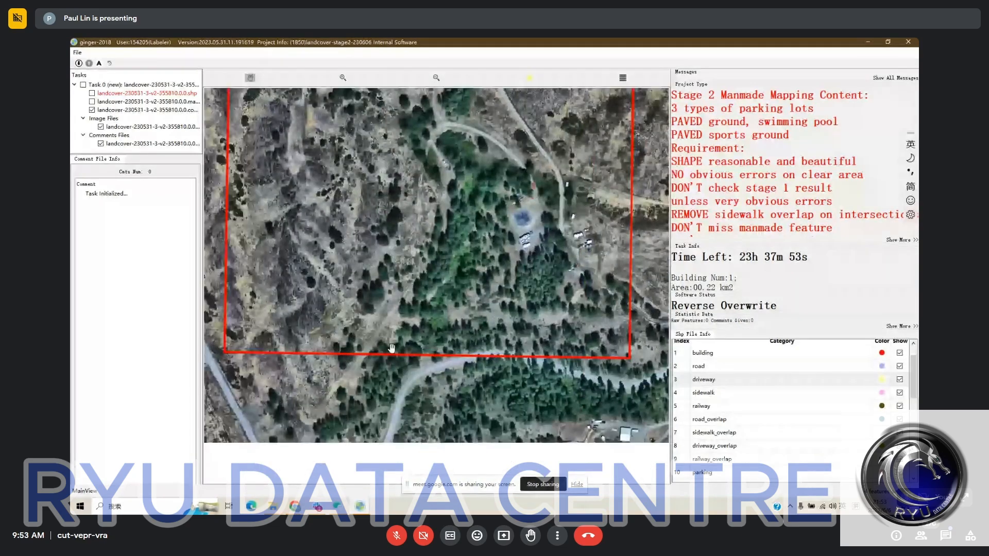
{"action": "key", "text": "space"}
{"action": "left_click_drag", "start_coordinate": [450, 178], "coordinate": [420, 295]}
{"action": "left_click_drag", "start_coordinate": [387, 212], "coordinate": [454, 269]}
{"action": "key", "text": "space"}
{"action": "key", "text": "space"}
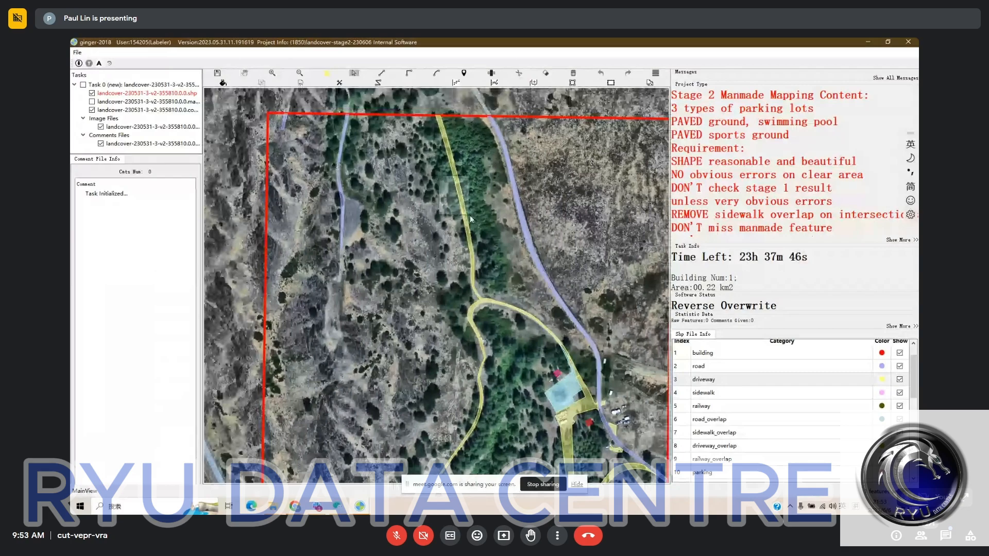
{"action": "key", "text": "space"}
{"action": "key", "text": "space"}
{"action": "key", "text": "2"}
{"action": "left_click_drag", "start_coordinate": [404, 219], "coordinate": [404, 271]}
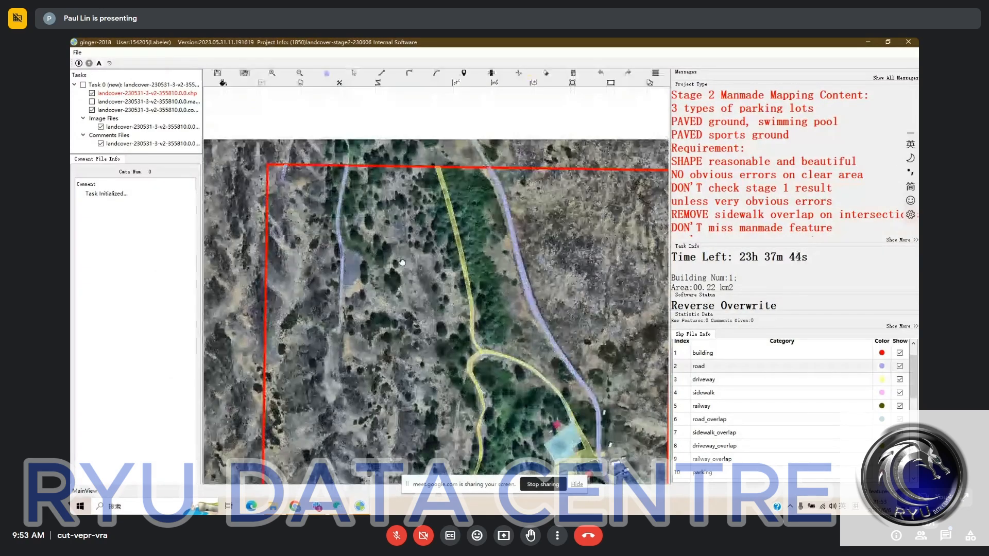
{"action": "left_click_drag", "start_coordinate": [487, 293], "coordinate": [414, 165]}
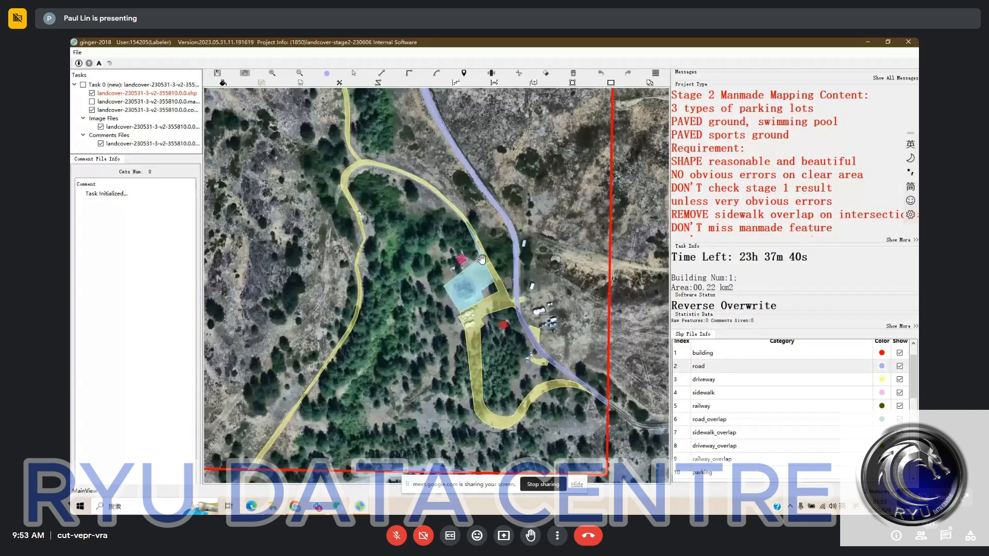
- Delete the small pink polygon just northwest of the light-blue area in the clearing
{"action": "scroll", "coordinate": [482, 259], "scroll_direction": "up", "scroll_amount": 1}
{"action": "scroll", "coordinate": [550, 311], "scroll_direction": "up", "scroll_amount": 1}
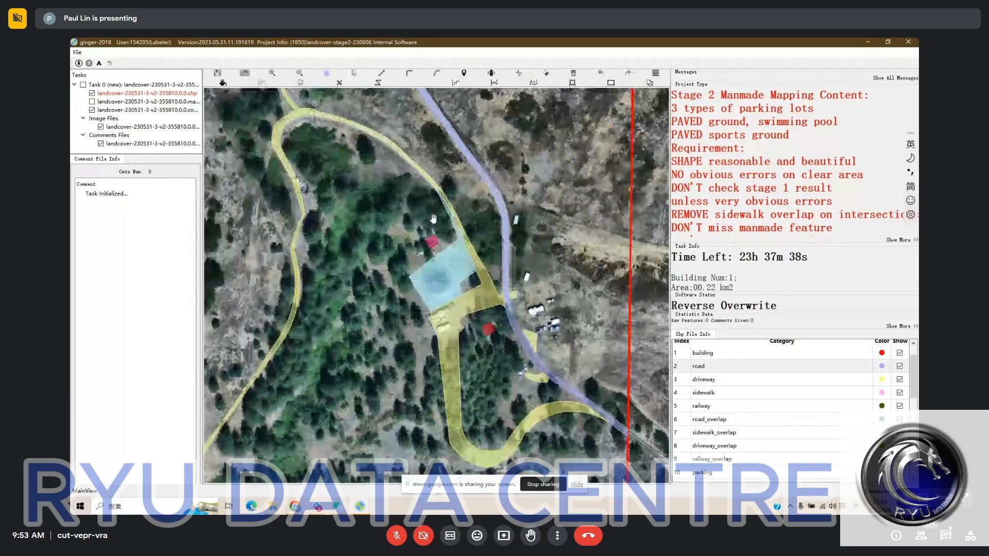
{"action": "scroll", "coordinate": [433, 219], "scroll_direction": "up", "scroll_amount": 2}
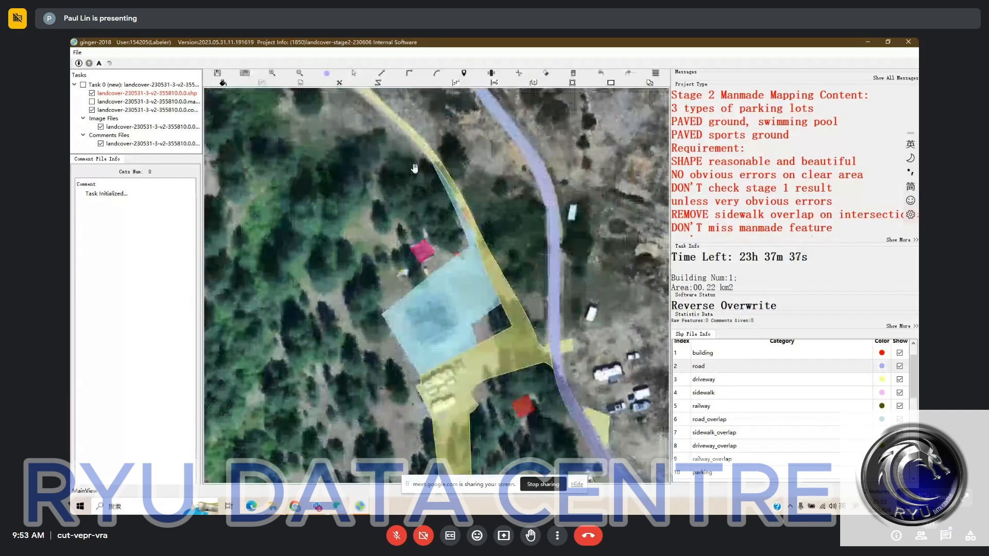
{"action": "left_click", "coordinate": [422, 249]}
{"action": "left_click_drag", "start_coordinate": [419, 247], "coordinate": [364, 237]}
{"action": "key", "text": "space"}
{"action": "key", "text": "space"}
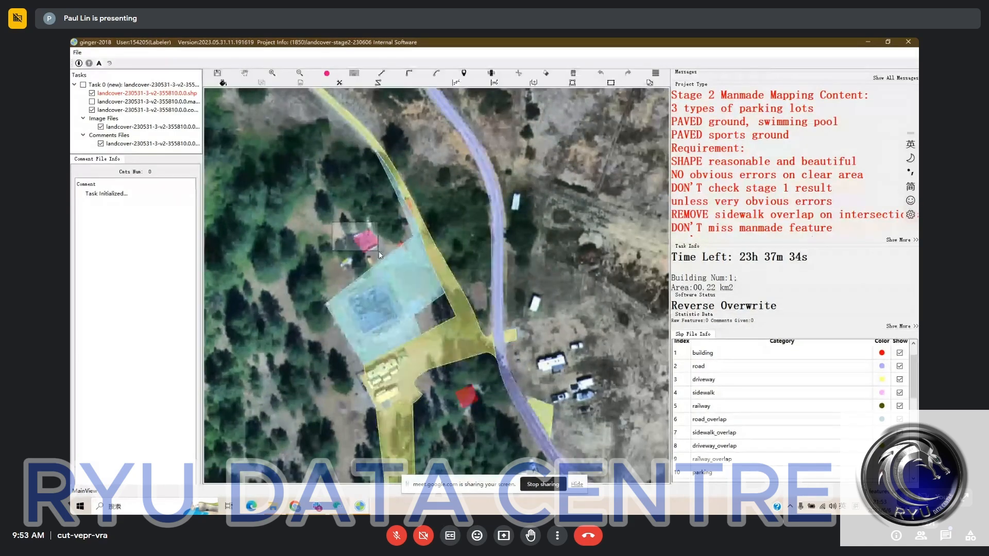
{"action": "key", "text": "Delete"}
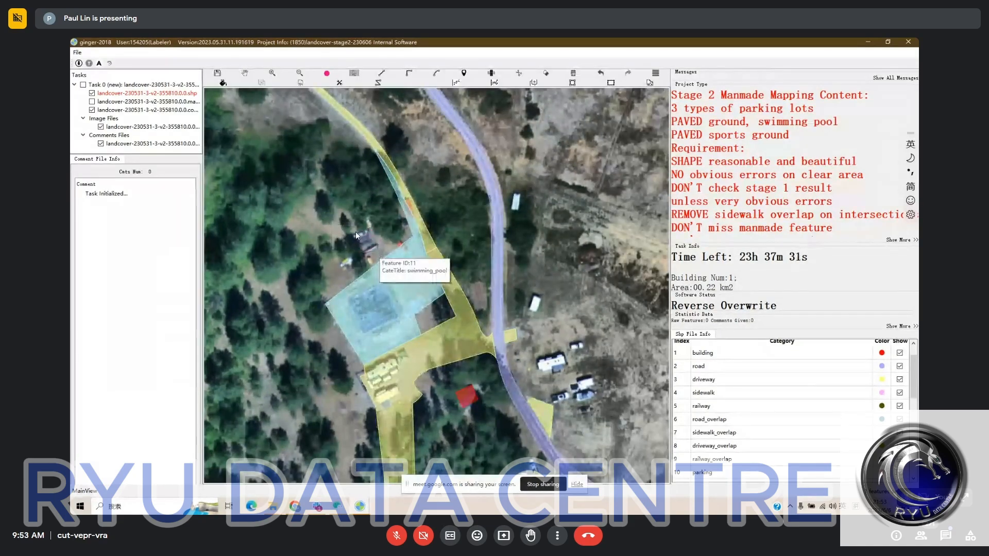
- Try to reshape the light-blue polygon with a straight northern edge that cuts off the strip along the driveway, and undo it
{"action": "left_click_drag", "start_coordinate": [356, 233], "coordinate": [382, 244]}
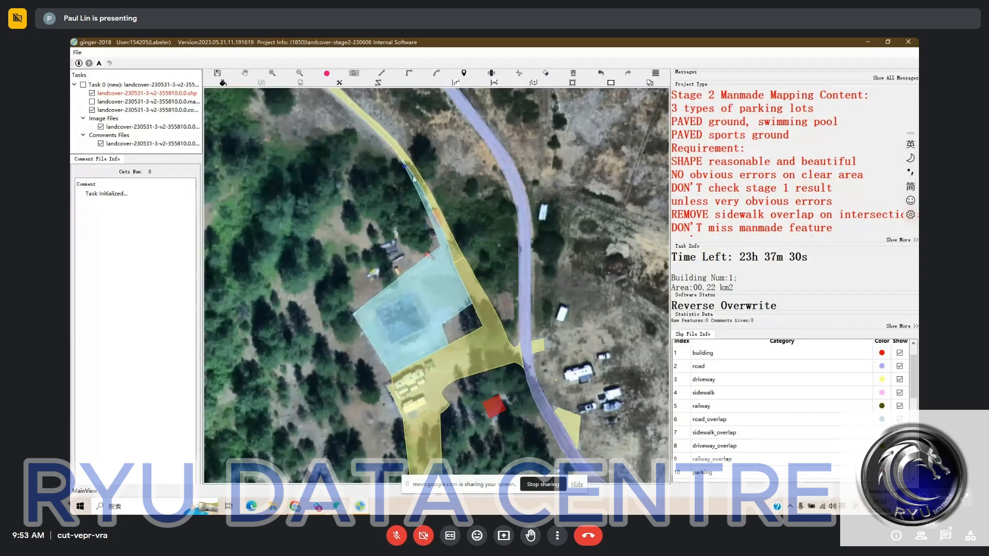
{"action": "key", "text": "space"}
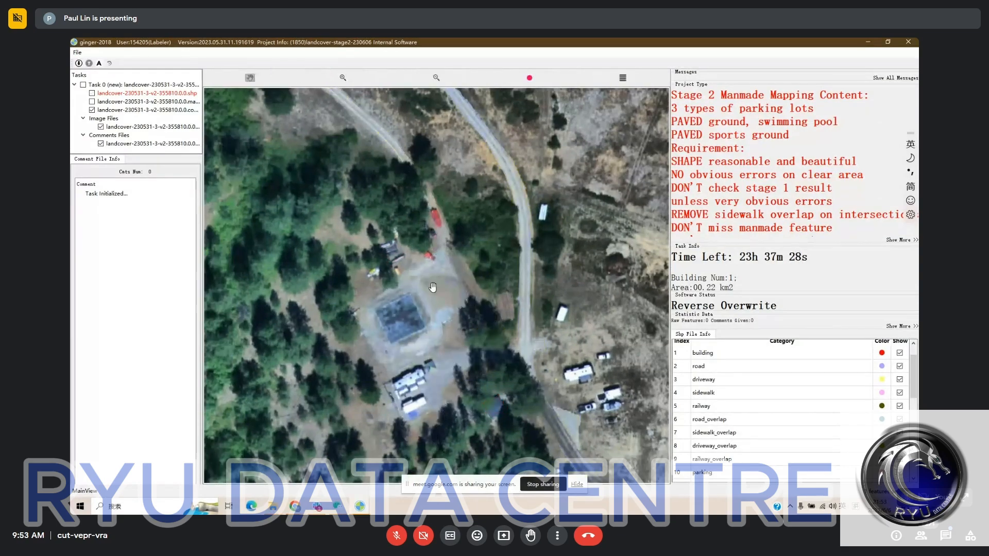
{"action": "key", "text": "space"}
{"action": "left_click_drag", "start_coordinate": [430, 284], "coordinate": [448, 267]}
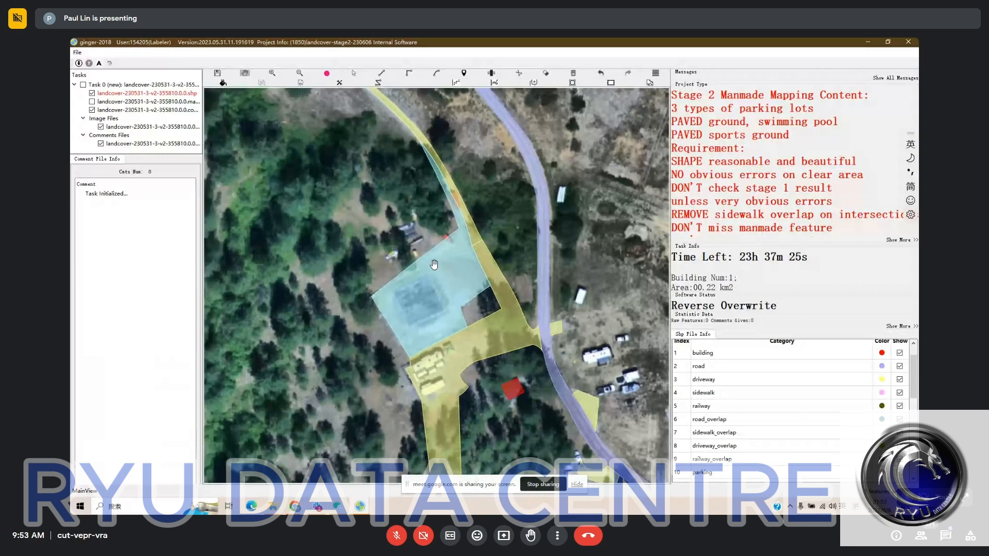
{"action": "key", "text": "r"}
{"action": "left_click", "coordinate": [371, 298]}
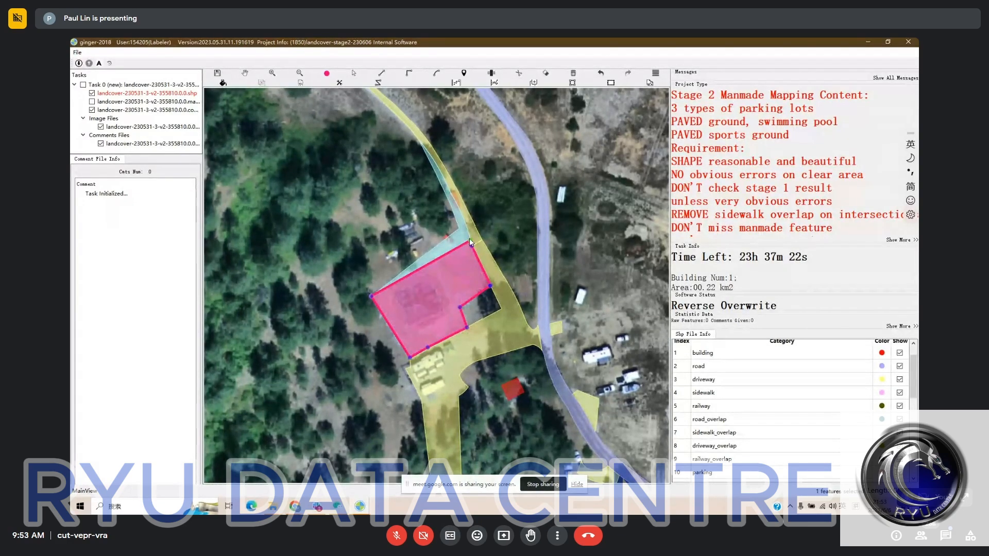
{"action": "right_click", "coordinate": [503, 225]}
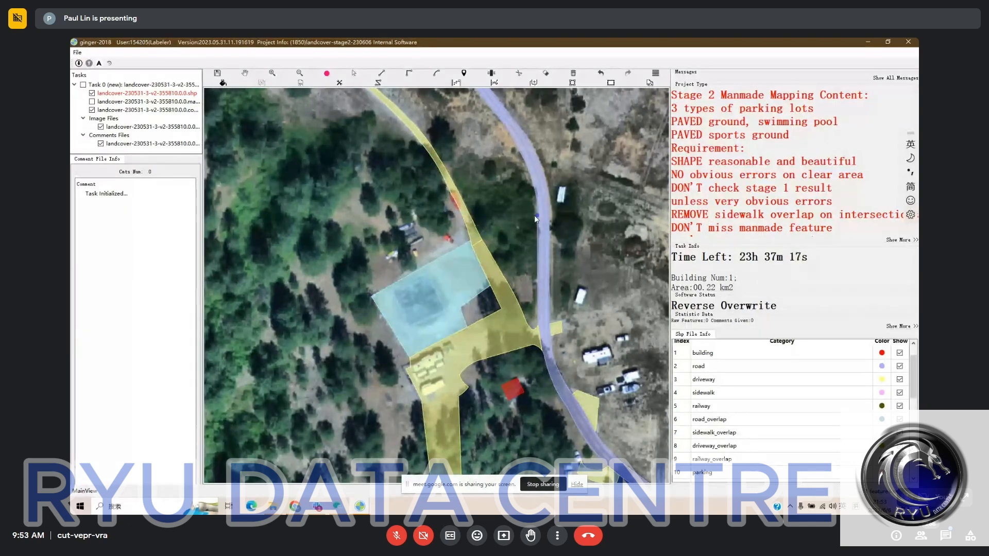
{"action": "key", "text": "space"}
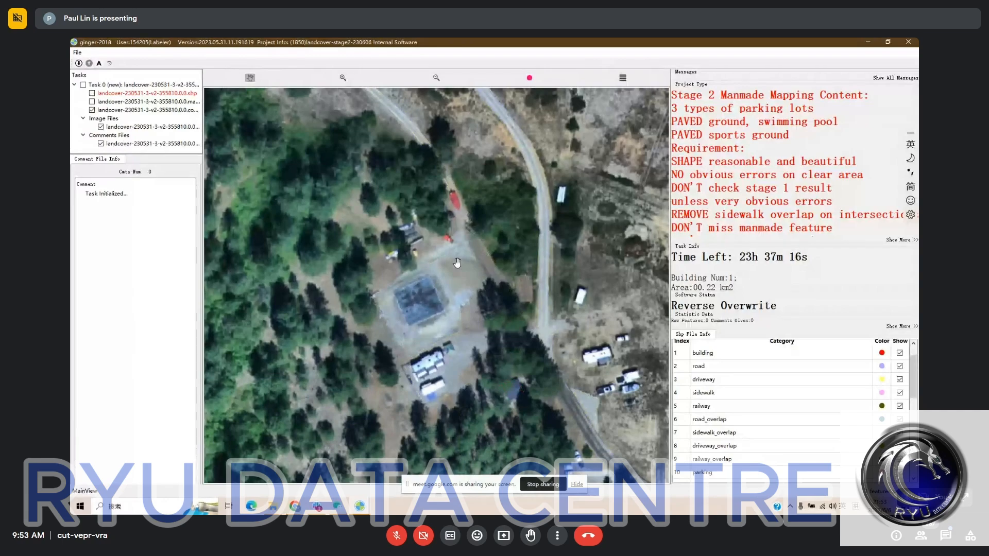
{"action": "key", "text": "space"}
{"action": "key", "text": "space"}
{"action": "key", "text": "space"}
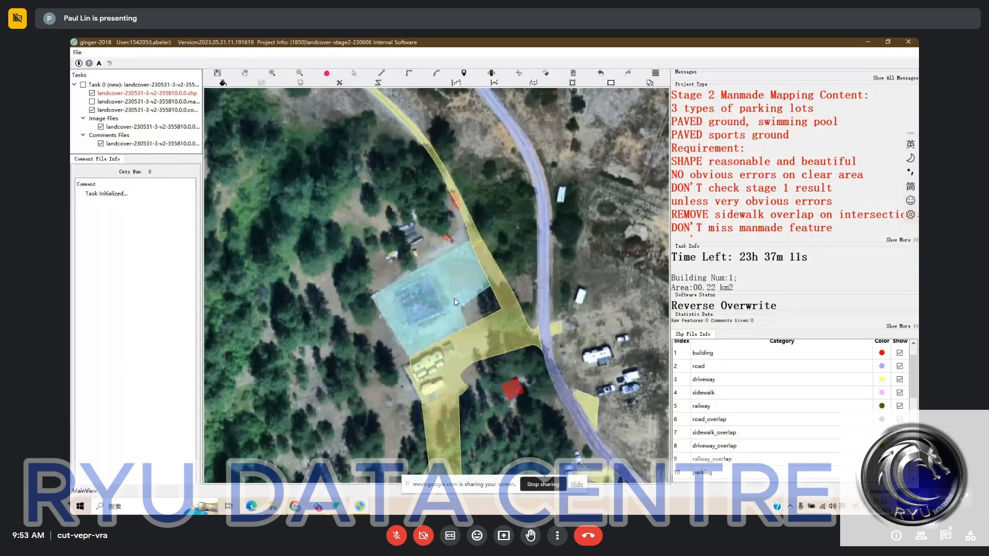
{"action": "key", "text": "ctrl+z"}
{"action": "key", "text": "h"}
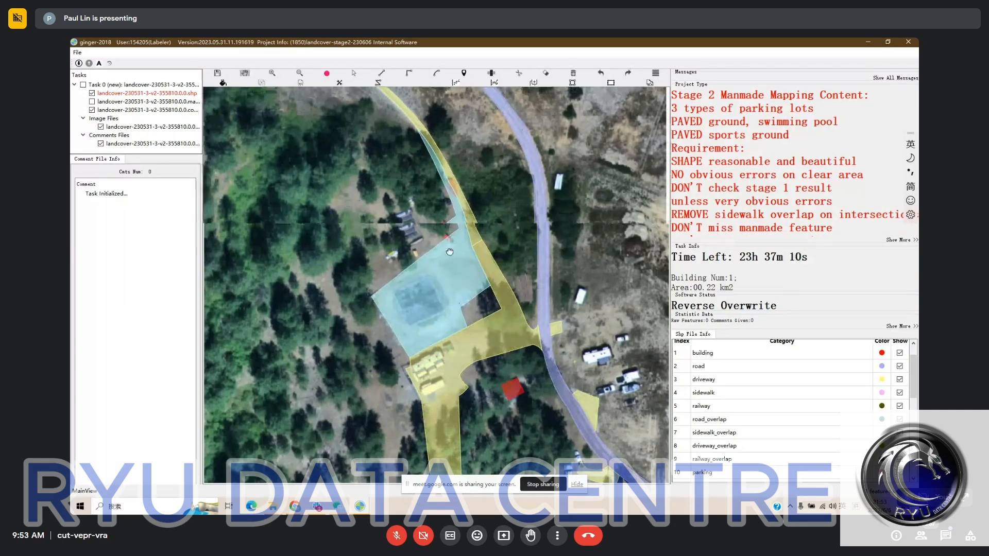
- Check the extent of the light-blue area, the driveways and the building against the bare imagery around the clearing
{"action": "left_click_drag", "start_coordinate": [451, 252], "coordinate": [439, 215]}
{"action": "key", "text": "space"}
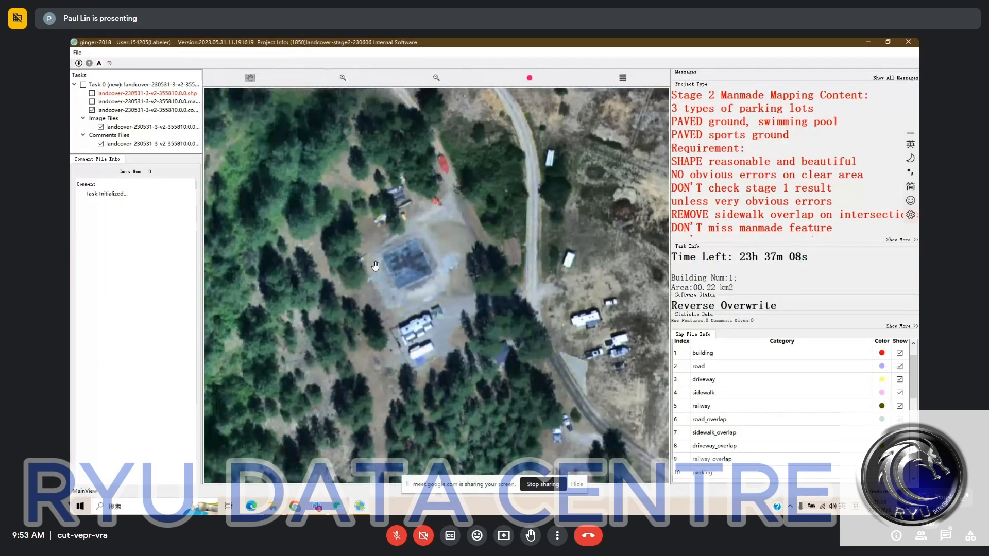
{"action": "key", "text": "space"}
{"action": "left_click_drag", "start_coordinate": [483, 325], "coordinate": [473, 309]}
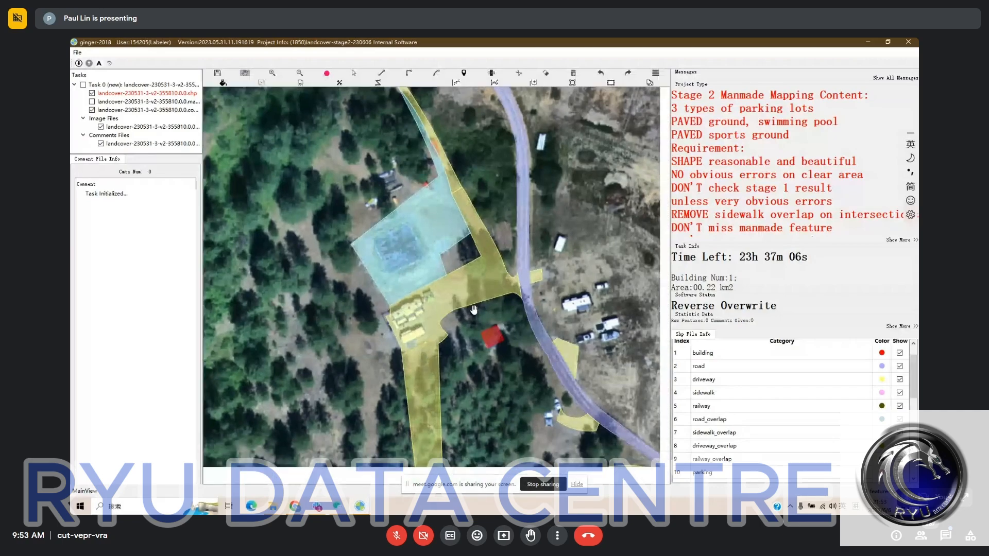
{"action": "key", "text": "space"}
{"action": "key", "text": "space"}
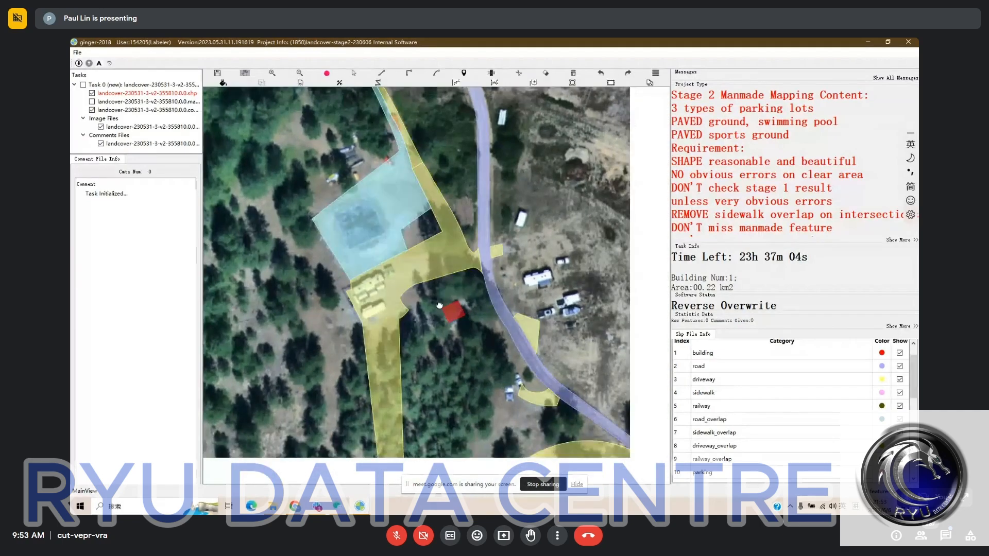
{"action": "key", "text": "space"}
{"action": "left_click_drag", "start_coordinate": [440, 306], "coordinate": [466, 319]}
{"action": "key", "text": "space"}
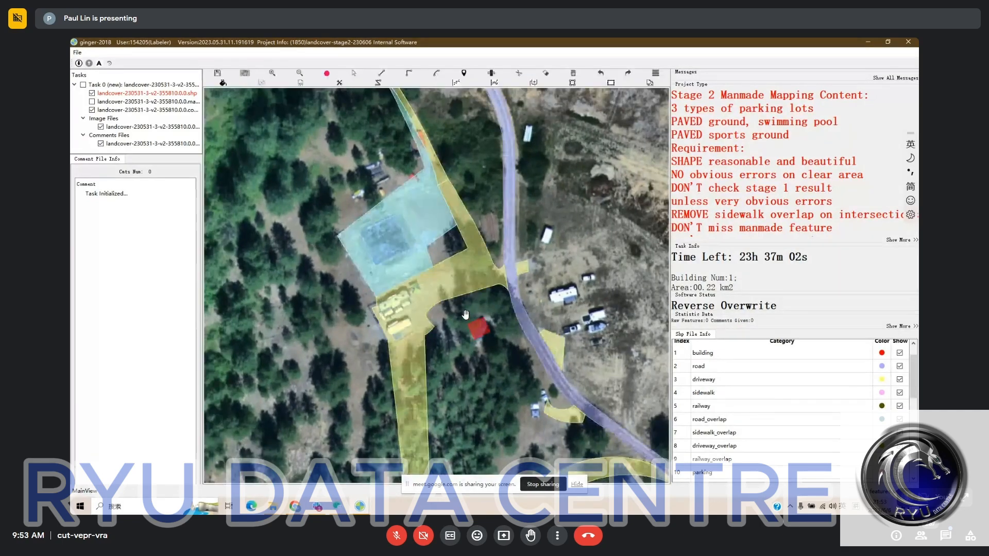
{"action": "left_click_drag", "start_coordinate": [406, 215], "coordinate": [425, 241]}
{"action": "key", "text": "space"}
{"action": "key", "text": "space"}
{"action": "key", "text": "space"}
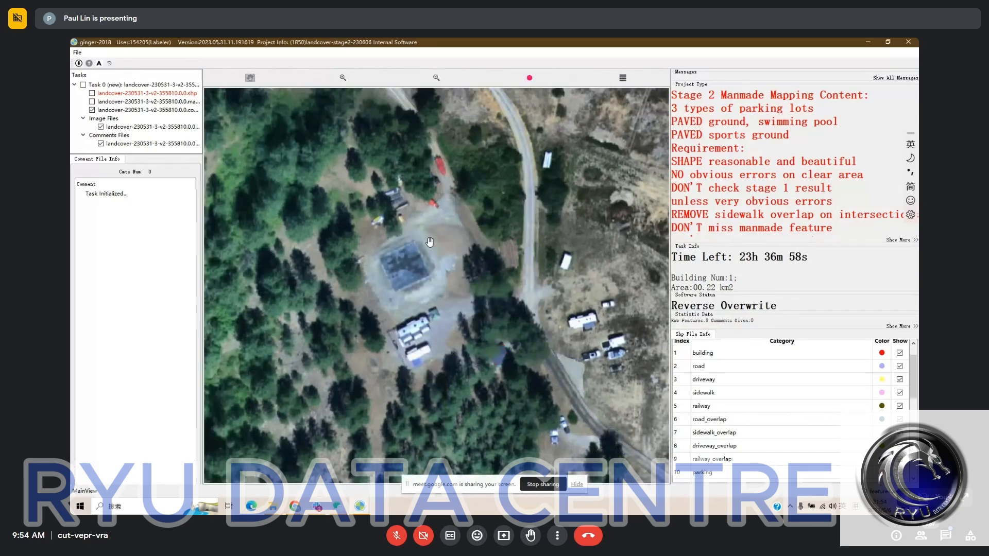
- Reshape the light-blue polygon to cut out its eastern corner between the dark square and the driveway
{"action": "key", "text": "space"}
{"action": "left_click", "coordinate": [445, 272]}
{"action": "left_click", "coordinate": [423, 229]}
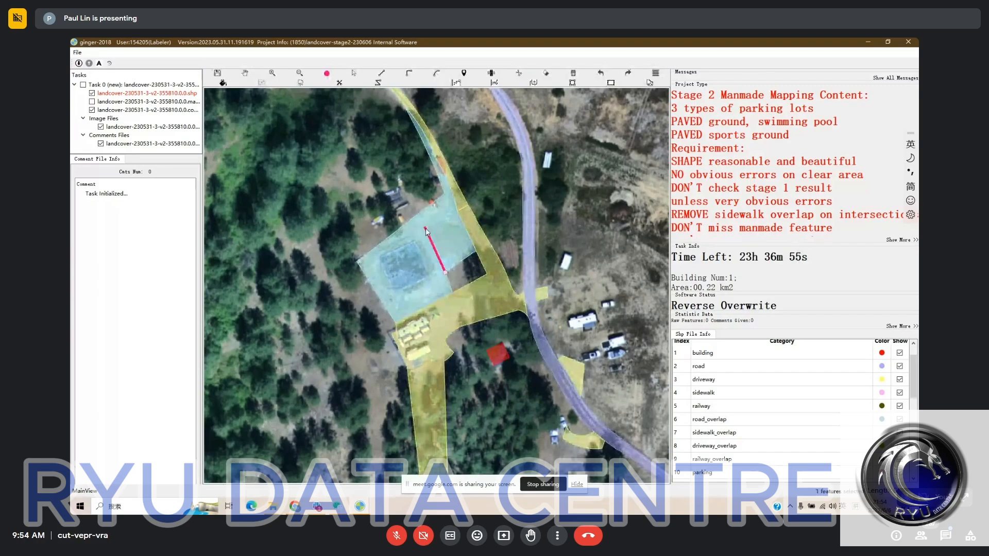
{"action": "left_click", "coordinate": [465, 226]}
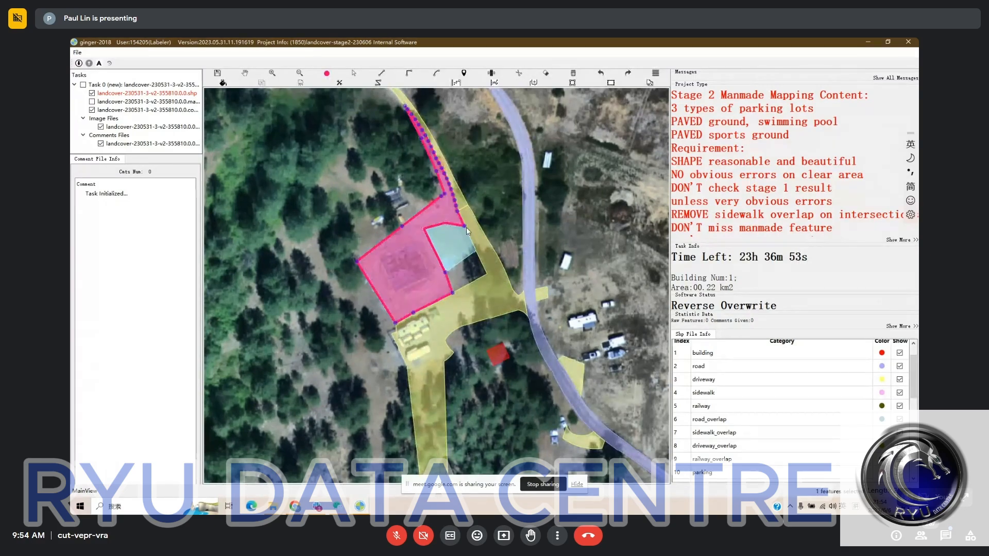
{"action": "left_click", "coordinate": [491, 221]}
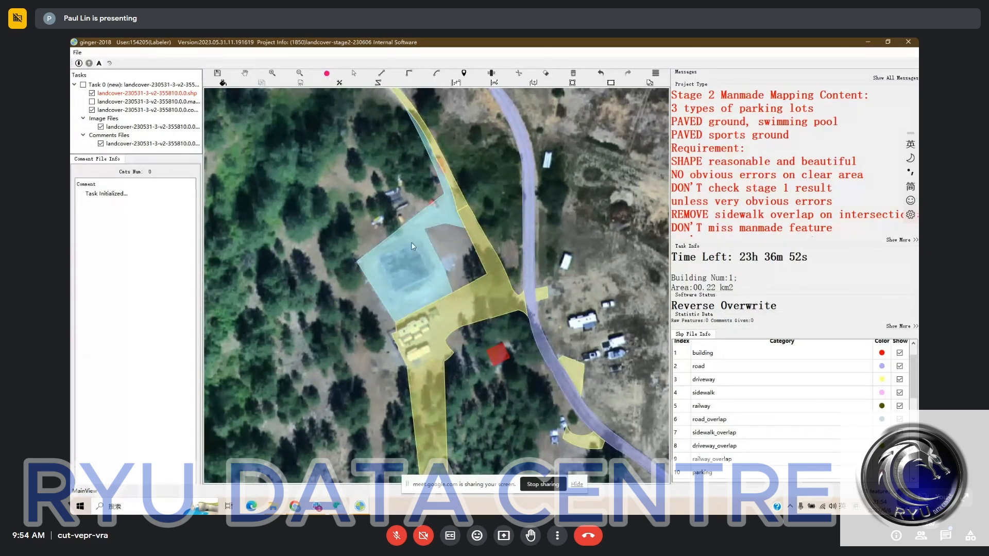
- Reshape the light-blue polygon to remove the narrow northern strip along the driveway, and compare the outline with the bare imagery
{"action": "key", "text": "space"}
{"action": "key", "text": "space"}
{"action": "left_click", "coordinate": [446, 203]}
{"action": "left_click", "coordinate": [506, 202]}
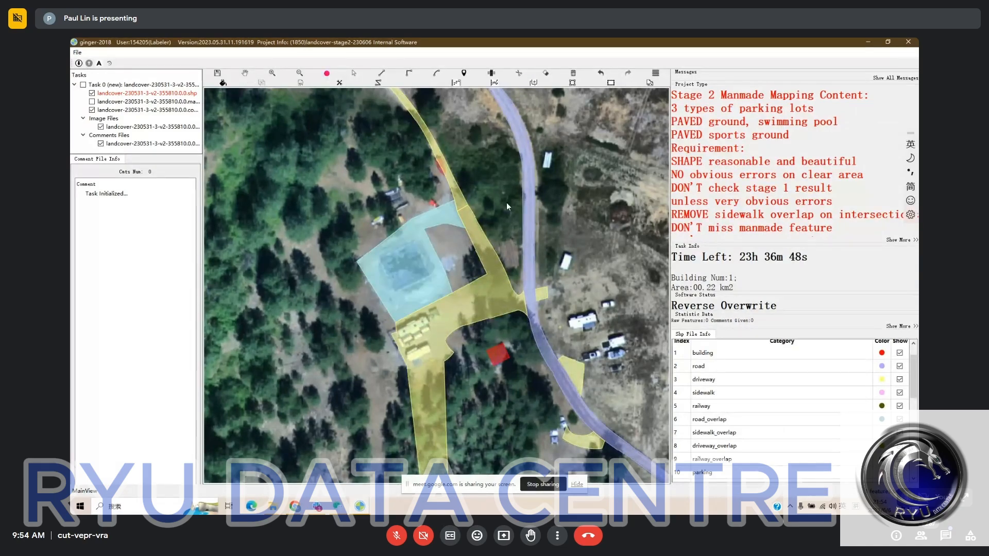
{"action": "left_click_drag", "start_coordinate": [446, 226], "coordinate": [443, 187]}
{"action": "key", "text": "space"}
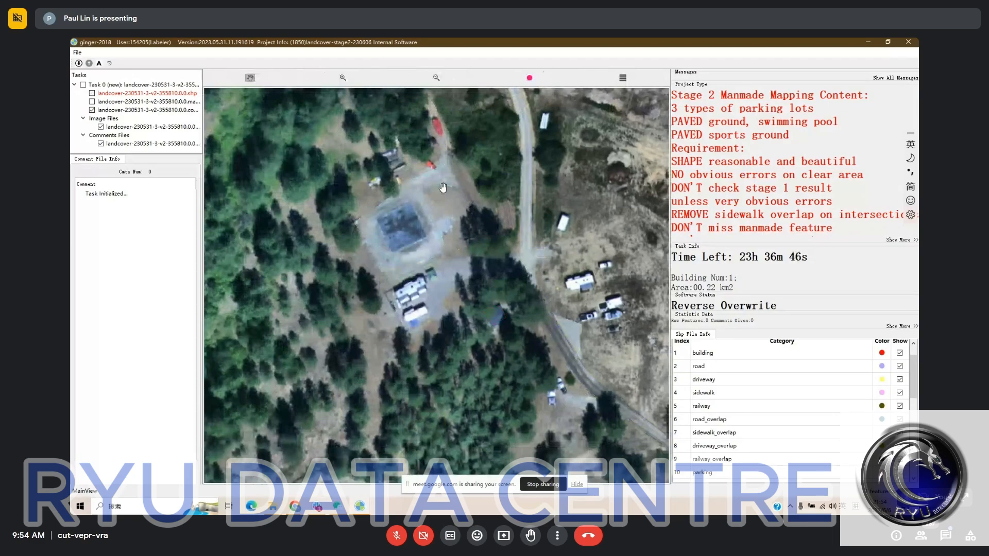
{"action": "key", "text": "space"}
{"action": "left_click_drag", "start_coordinate": [401, 118], "coordinate": [427, 238]}
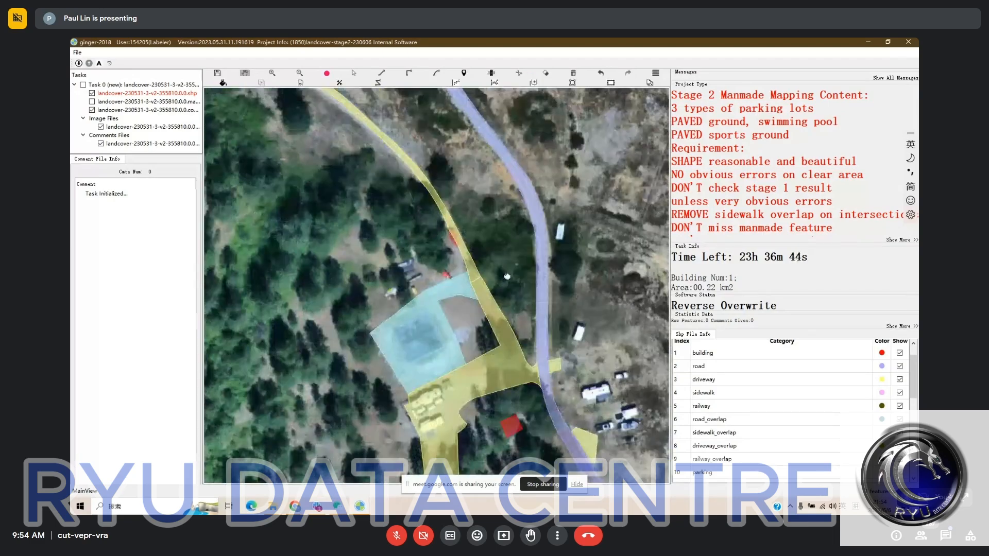
- Draw a rounded freeform polygon with the line tool over the woodland northwest of the light-blue area, and delete it
{"action": "left_click_drag", "start_coordinate": [509, 277], "coordinate": [481, 239]}
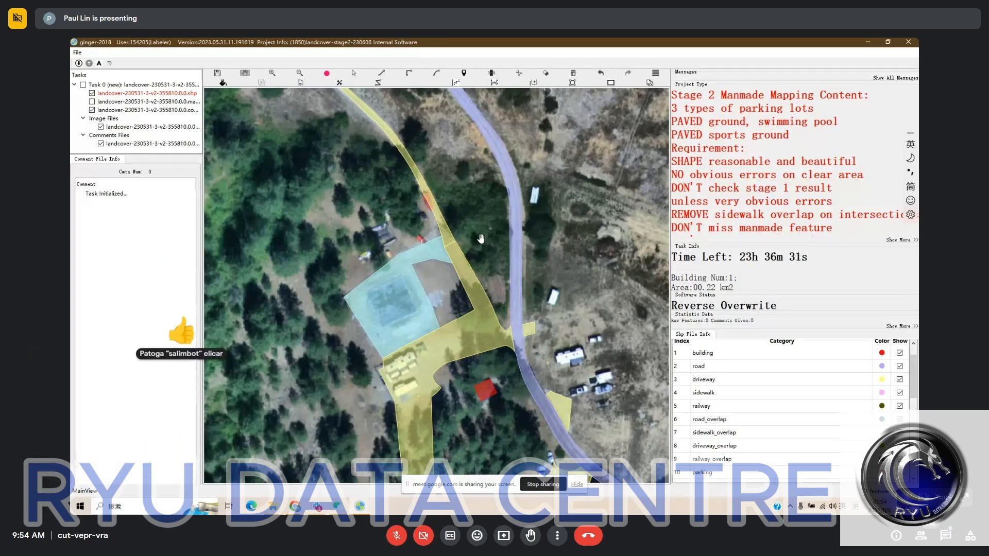
{"action": "left_click_drag", "start_coordinate": [481, 239], "coordinate": [542, 241]}
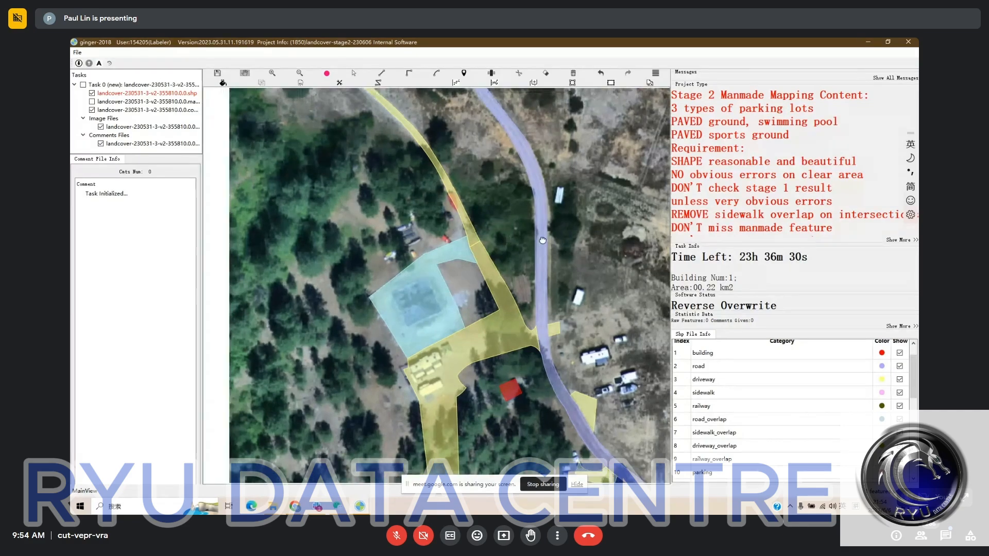
{"action": "key", "text": "l"}
{"action": "left_click", "coordinate": [300, 202]}
{"action": "left_click", "coordinate": [348, 197]}
{"action": "left_click", "coordinate": [394, 183]}
{"action": "left_click", "coordinate": [408, 199]}
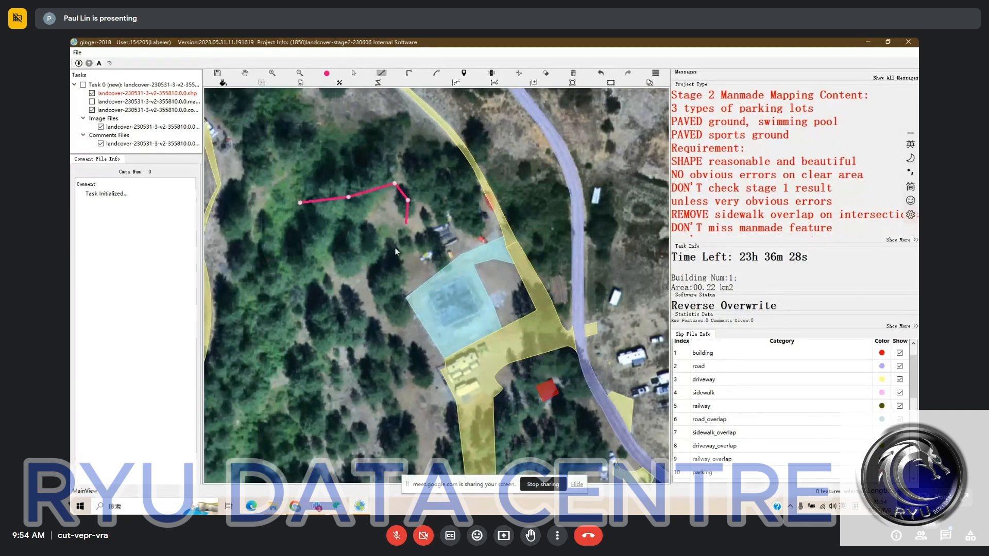
{"action": "left_click", "coordinate": [405, 227]}
{"action": "left_click", "coordinate": [391, 253]}
{"action": "left_click", "coordinate": [379, 267]}
{"action": "left_click", "coordinate": [360, 285]}
{"action": "left_click", "coordinate": [330, 286]}
{"action": "right_click", "coordinate": [303, 215]}
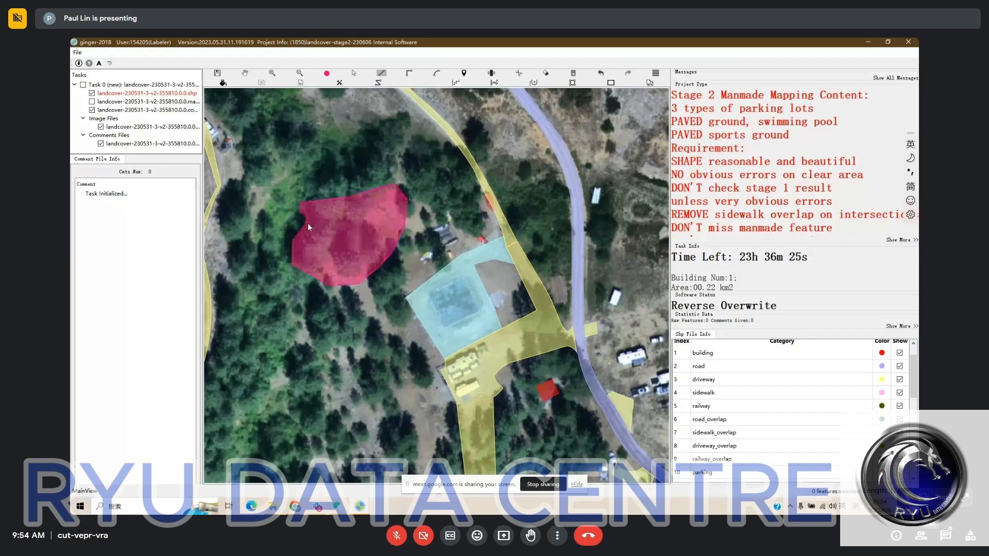
{"action": "key", "text": "s"}
{"action": "left_click_drag", "start_coordinate": [269, 178], "coordinate": [393, 287]}
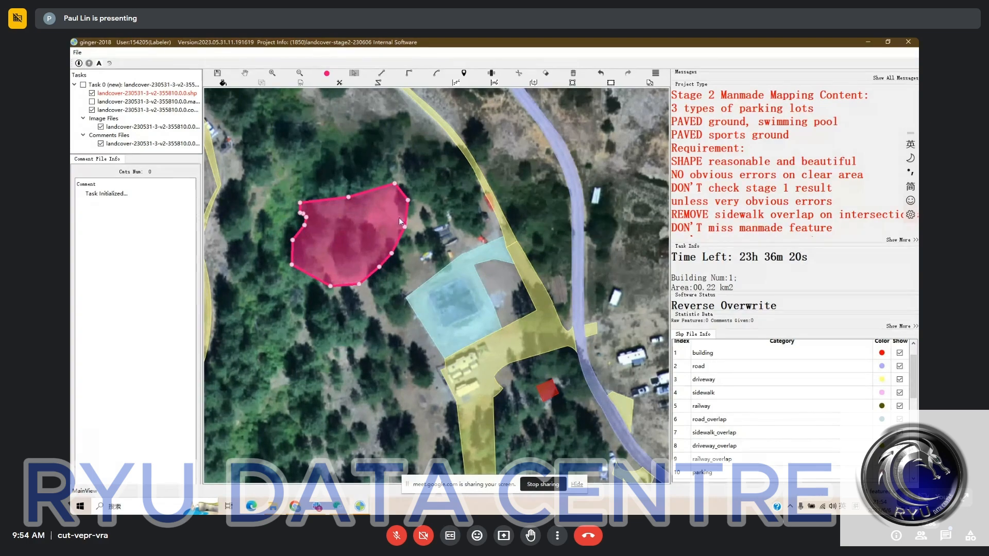
{"action": "key", "text": "Delete"}
- Draw a roughly square polygon with the right-angle tool over the same woodland, and delete it
{"action": "key", "text": "r"}
{"action": "left_click", "coordinate": [304, 187]}
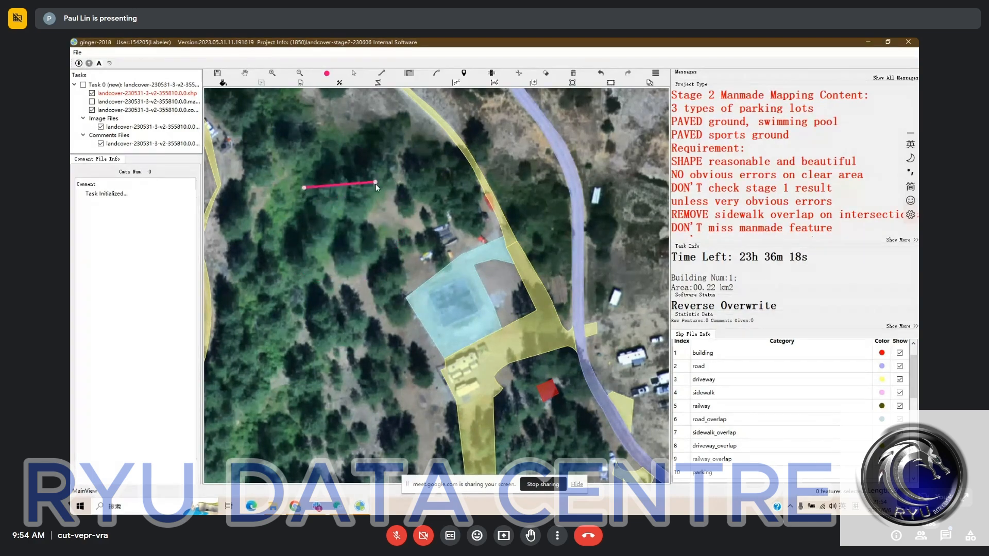
{"action": "left_click", "coordinate": [375, 183]}
{"action": "left_click", "coordinate": [341, 250]}
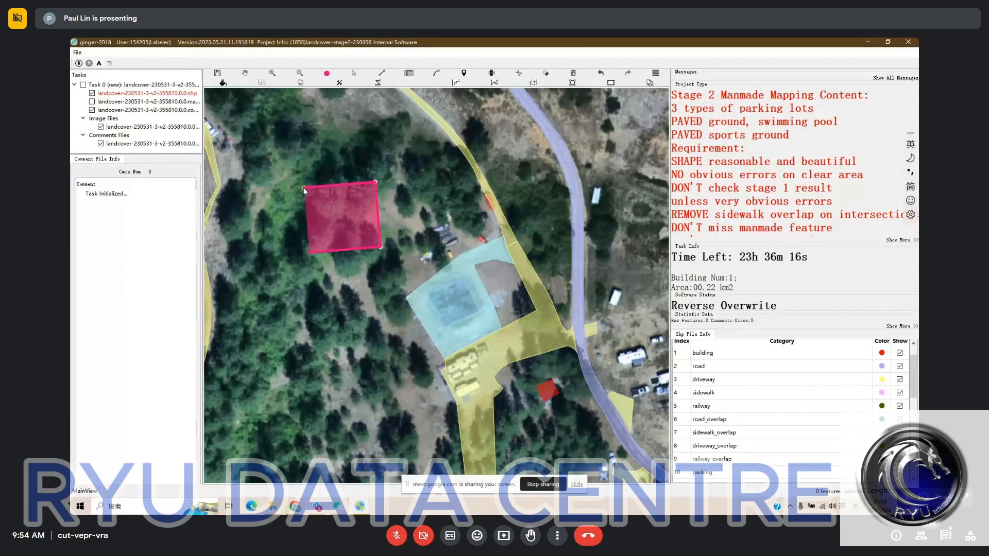
{"action": "key", "text": "Escape"}
{"action": "left_click_drag", "start_coordinate": [316, 160], "coordinate": [376, 233]}
{"action": "key", "text": "Delete"}
- Draw a circle through three points with the arc tool over the trees west of the clearing, and delete it
{"action": "key", "text": "a"}
{"action": "left_click", "coordinate": [352, 203]}
{"action": "left_click", "coordinate": [365, 261]}
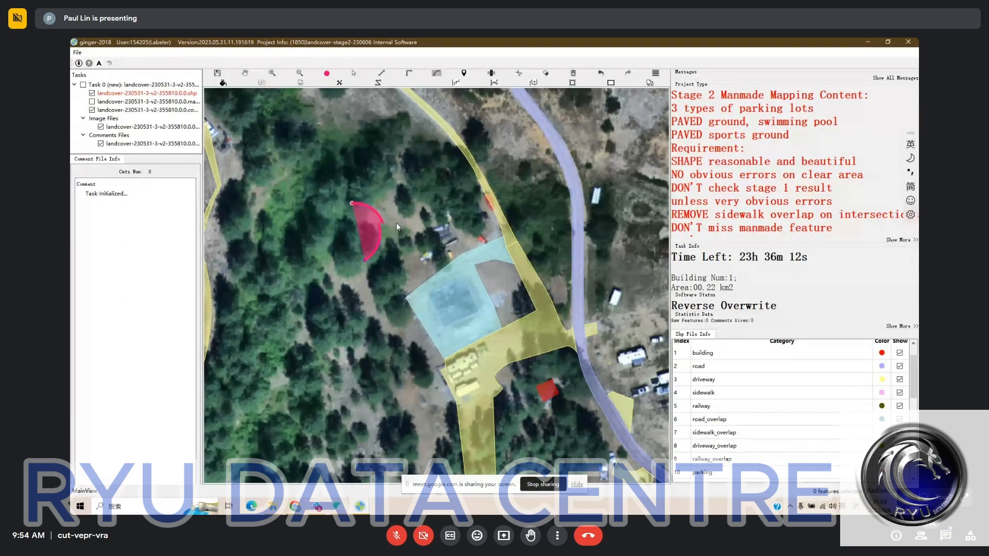
{"action": "left_click", "coordinate": [396, 223]}
{"action": "left_click", "coordinate": [342, 210]}
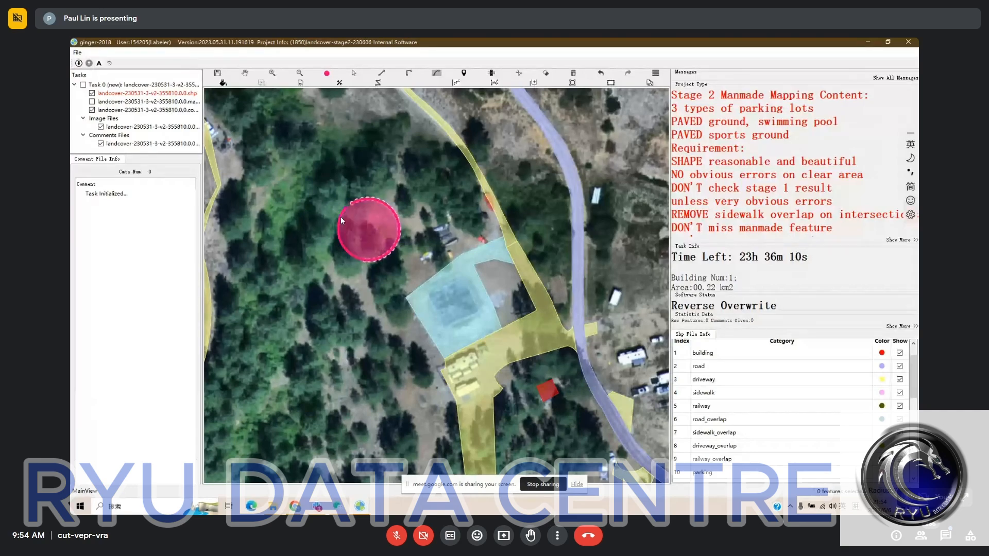
{"action": "key", "text": "s"}
{"action": "left_click_drag", "start_coordinate": [331, 188], "coordinate": [402, 262]}
{"action": "key", "text": "Delete"}
- Draw an irregular many-sided outline with the line tool around the wooded patch northwest of the clearing, and delete it
{"action": "key", "text": "l"}
{"action": "left_click", "coordinate": [318, 180]}
{"action": "left_click", "coordinate": [386, 184]}
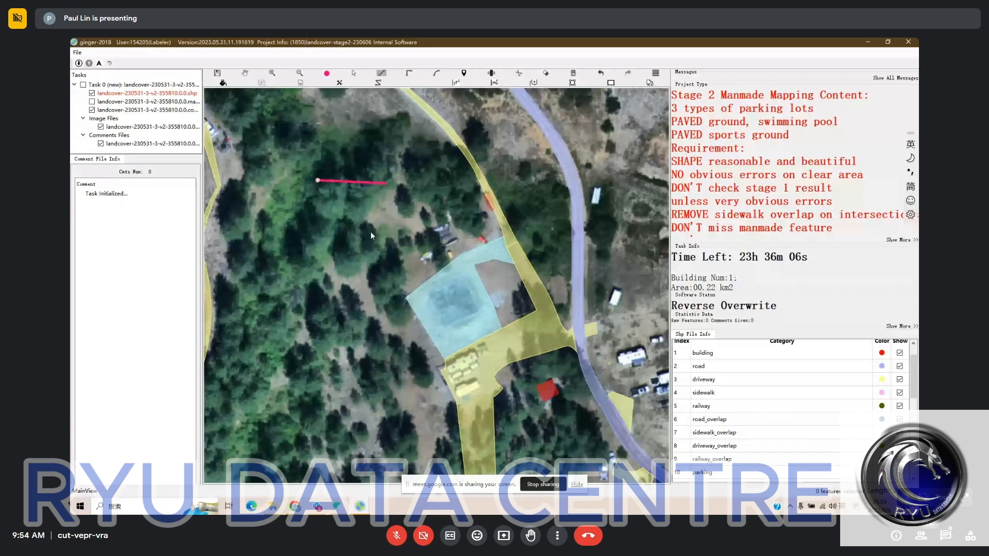
{"action": "left_click", "coordinate": [370, 223]}
{"action": "left_click", "coordinate": [370, 259]}
{"action": "left_click", "coordinate": [336, 276]}
{"action": "left_click", "coordinate": [309, 271]}
{"action": "left_click", "coordinate": [293, 266]}
{"action": "left_click", "coordinate": [283, 275]}
{"action": "left_click", "coordinate": [276, 208]}
{"action": "left_click", "coordinate": [287, 197]}
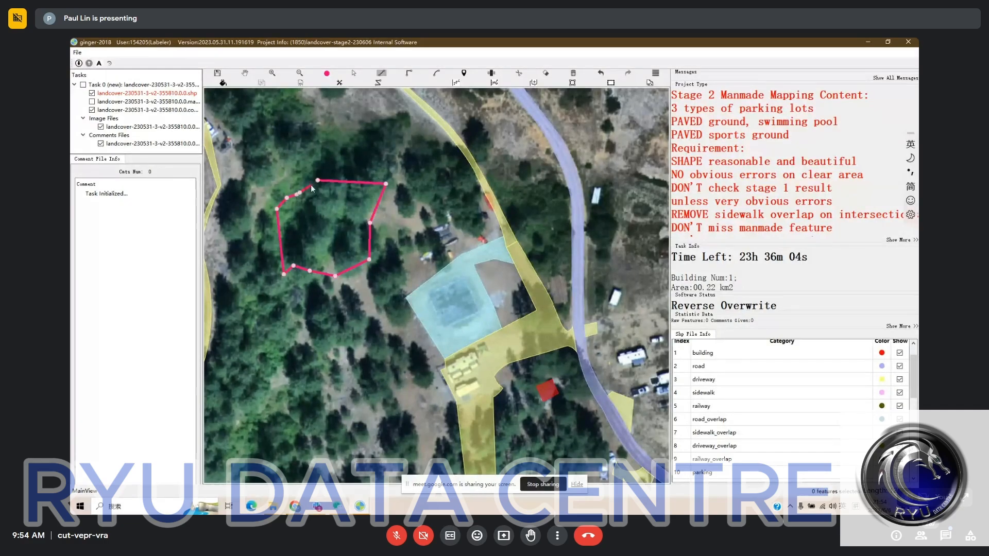
{"action": "left_click", "coordinate": [310, 186]}
{"action": "left_click", "coordinate": [298, 137]}
{"action": "left_click", "coordinate": [295, 125]}
{"action": "left_click", "coordinate": [310, 141]}
{"action": "left_click", "coordinate": [317, 162]}
{"action": "right_click", "coordinate": [317, 164]}
{"action": "key", "text": "s"}
{"action": "left_click_drag", "start_coordinate": [257, 143], "coordinate": [383, 266]}
{"action": "key", "text": "Delete"}
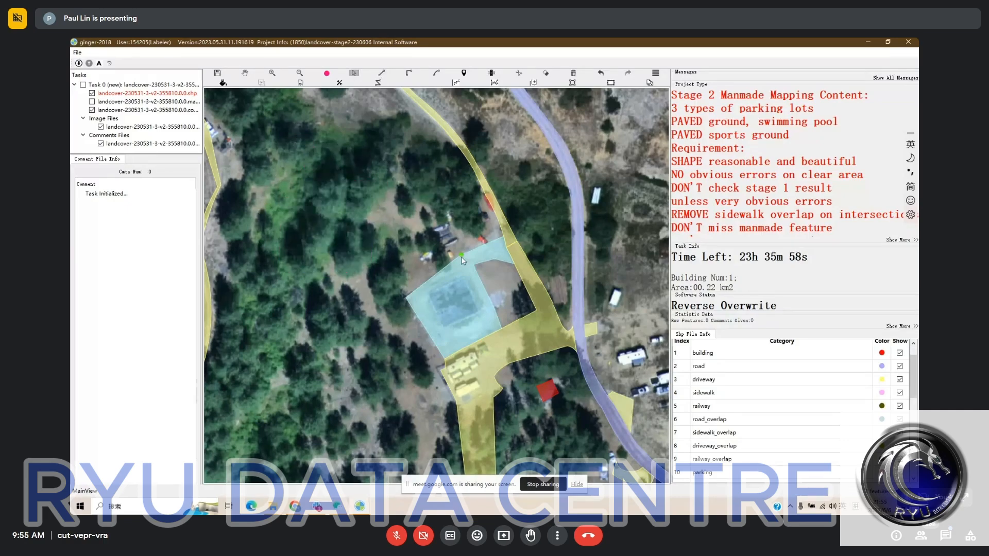
- Compare the labels with the bare imagery and delete the three small driveway polygons along the road southeast of the clearing
{"action": "left_click_drag", "start_coordinate": [461, 258], "coordinate": [386, 213]}
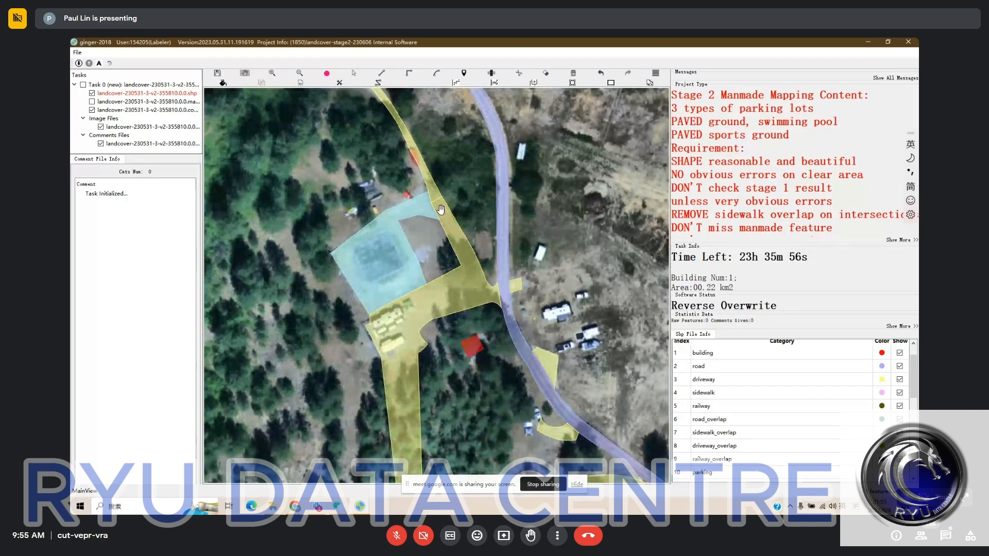
{"action": "key", "text": "space"}
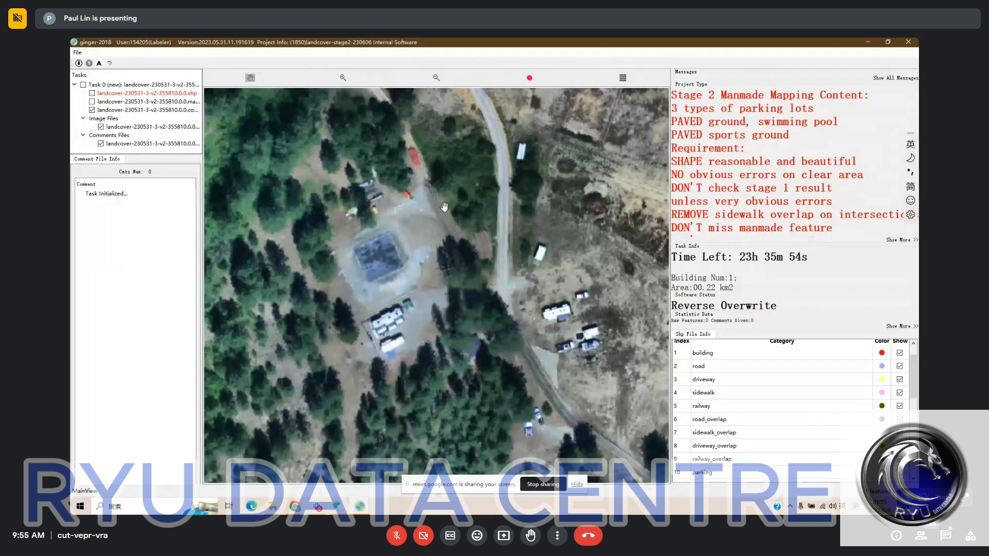
{"action": "key", "text": "space"}
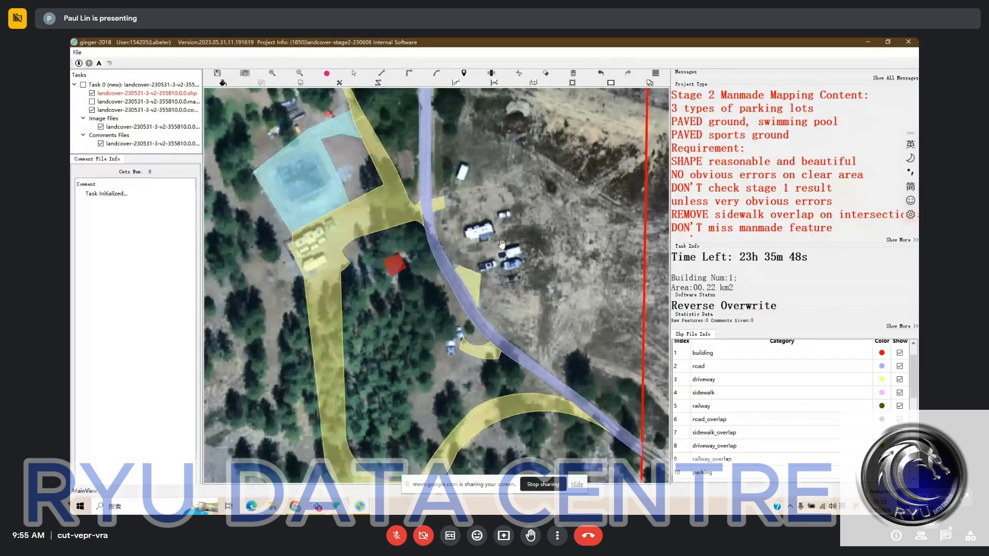
{"action": "key", "text": "Escape"}
{"action": "left_click", "coordinate": [452, 193]}
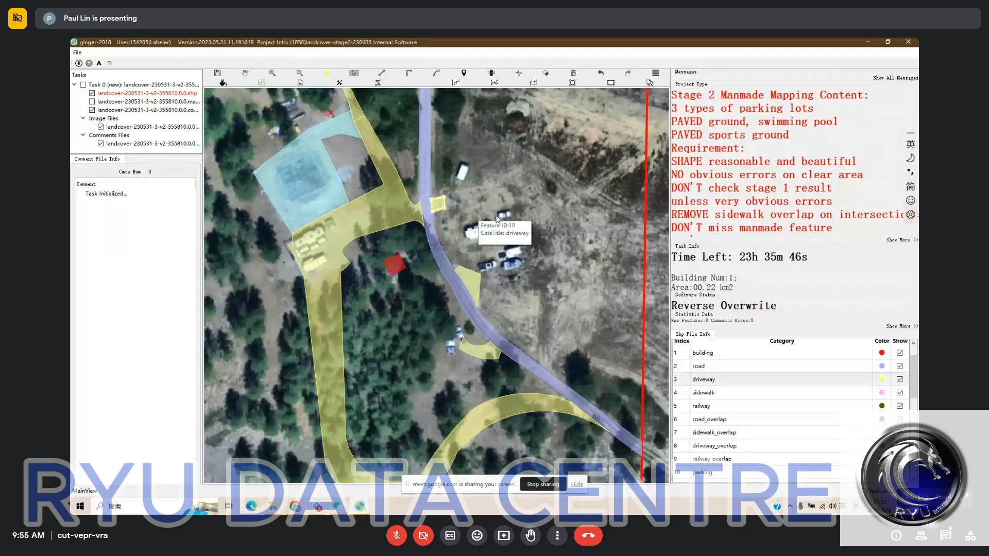
{"action": "key", "text": "Delete"}
{"action": "scroll", "coordinate": [488, 214], "scroll_direction": "down", "scroll_amount": 2}
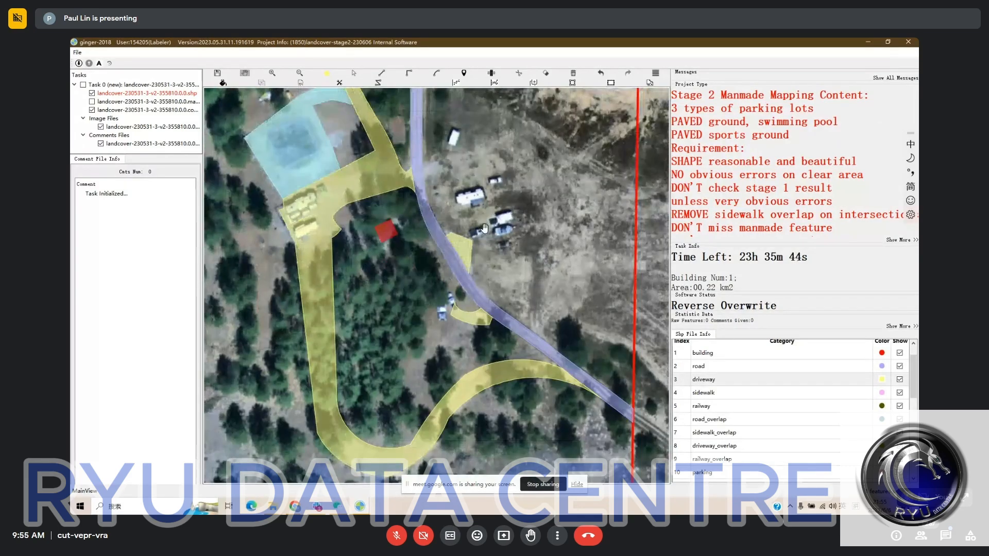
{"action": "key", "text": "Escape"}
{"action": "left_click", "coordinate": [476, 236]}
{"action": "key", "text": "Delete"}
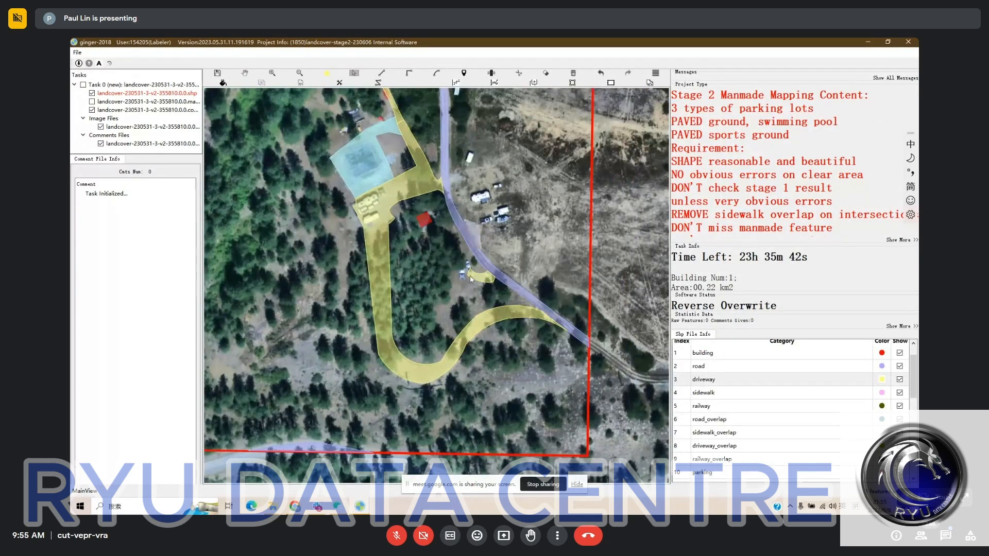
{"action": "left_click", "coordinate": [482, 277]}
{"action": "key", "text": "Delete"}
{"action": "scroll", "coordinate": [486, 244], "scroll_direction": "up", "scroll_amount": 2}
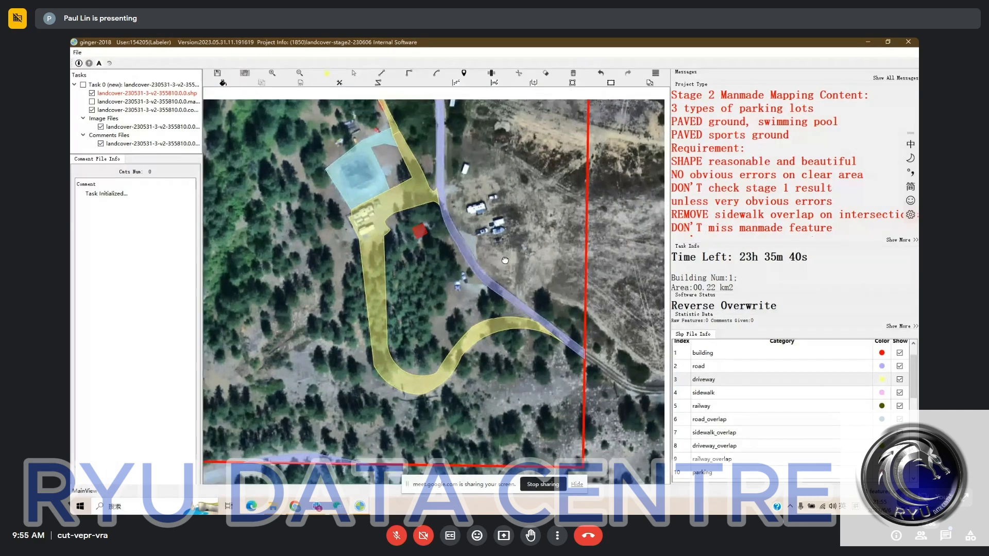
- Undo the deletions of the small driveway polygons along the road, checking them against the bare imagery
{"action": "key", "text": "ctrl+z"}
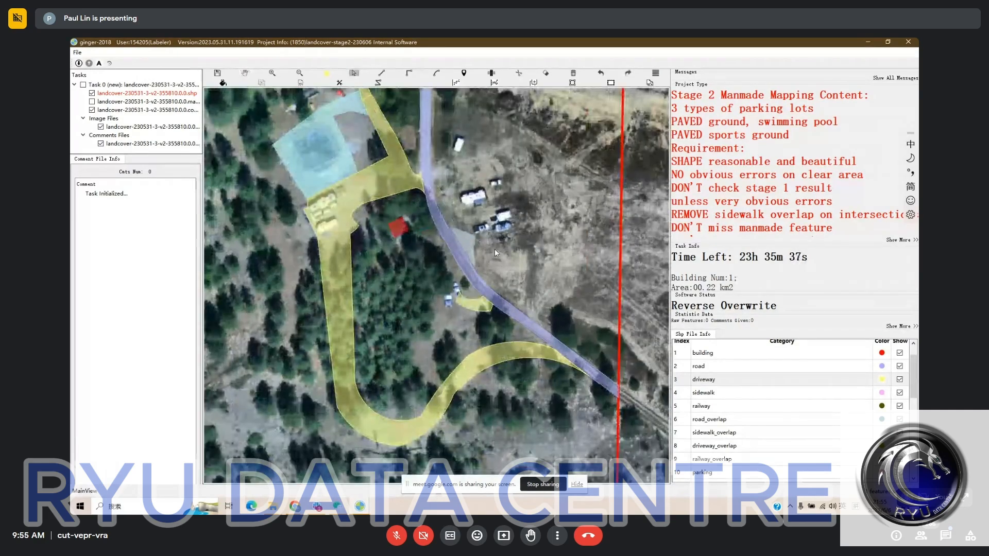
{"action": "key", "text": "space"}
{"action": "key", "text": "space"}
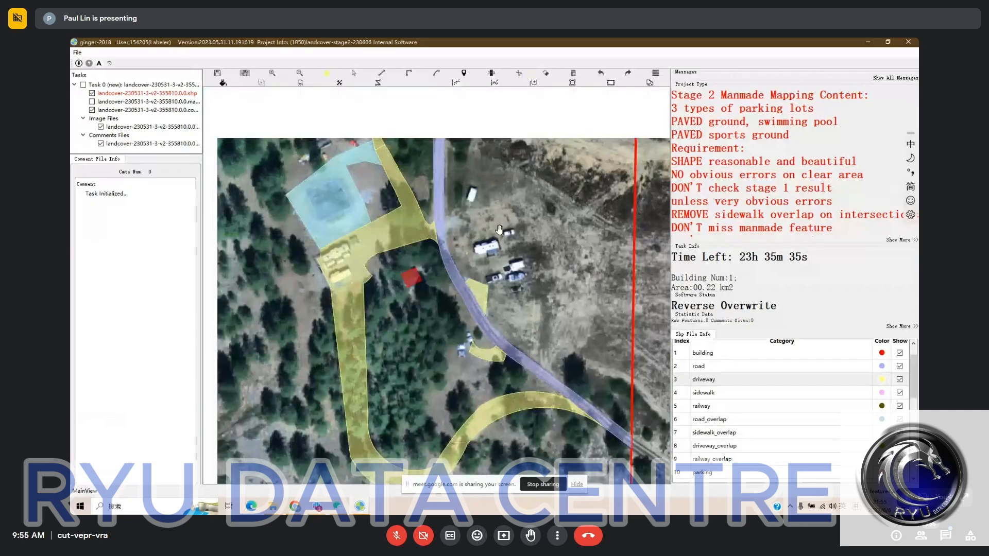
{"action": "key", "text": "ctrl+z"}
- Review the labels from the clearing down to the southern task boundary and across the whole task area
{"action": "left_click_drag", "start_coordinate": [447, 213], "coordinate": [459, 205]}
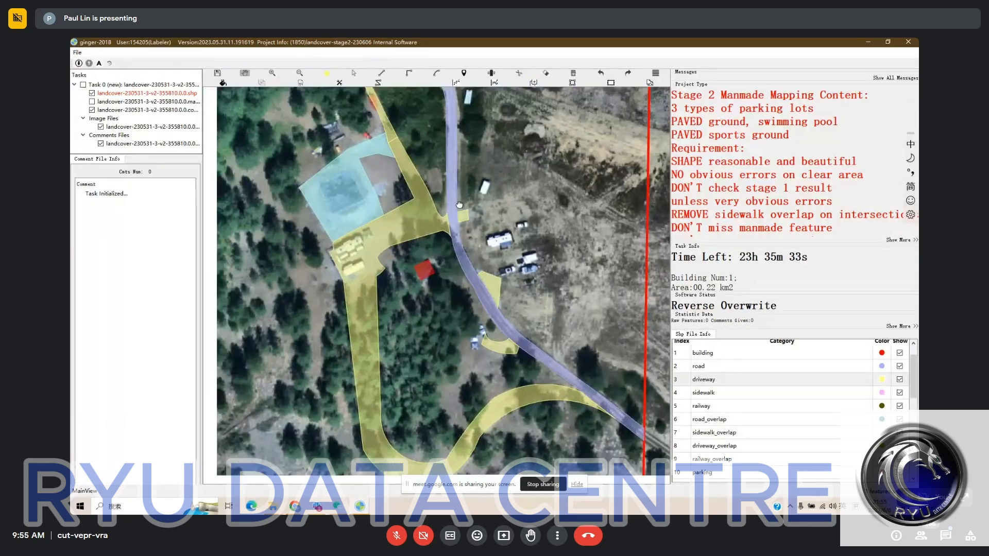
{"action": "scroll", "coordinate": [460, 205], "scroll_direction": "down", "scroll_amount": 1}
{"action": "left_click_drag", "start_coordinate": [523, 281], "coordinate": [528, 195]}
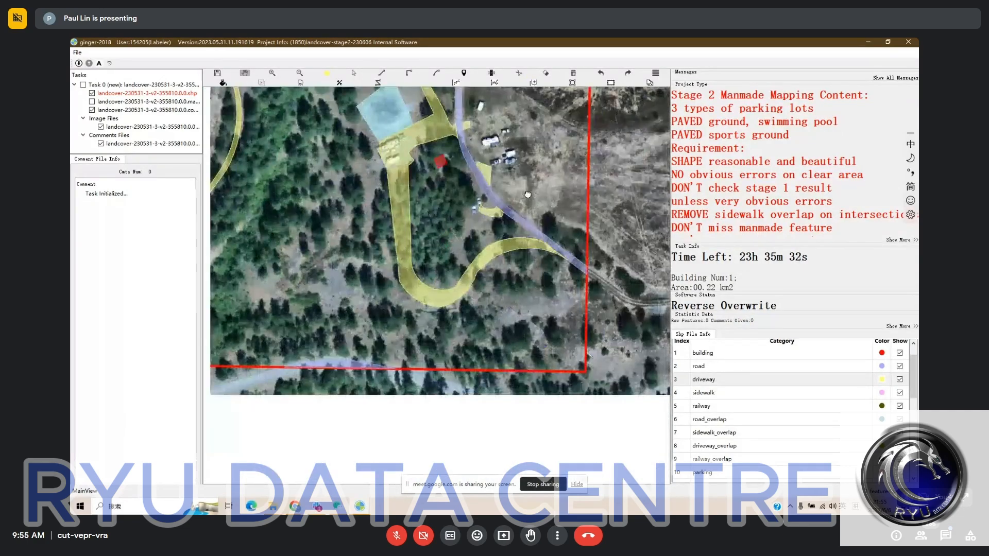
{"action": "scroll", "coordinate": [527, 194], "scroll_direction": "down", "scroll_amount": 2}
{"action": "scroll", "coordinate": [472, 310], "scroll_direction": "up", "scroll_amount": 1}
{"action": "left_click_drag", "start_coordinate": [472, 310], "coordinate": [470, 374]}
{"action": "scroll", "coordinate": [470, 324], "scroll_direction": "down", "scroll_amount": 1}
{"action": "left_click_drag", "start_coordinate": [507, 304], "coordinate": [480, 307]}
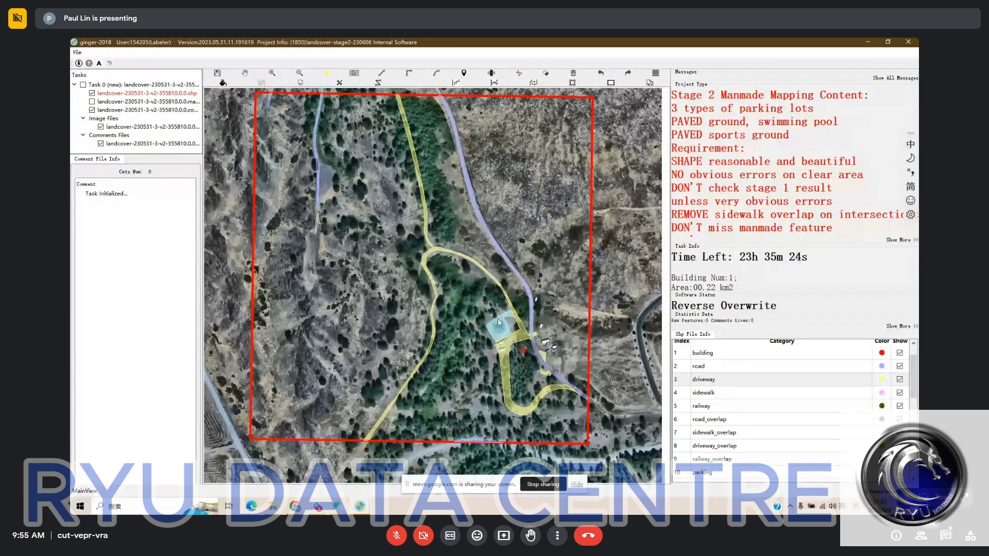
{"action": "left_click_drag", "start_coordinate": [555, 304], "coordinate": [562, 290]}
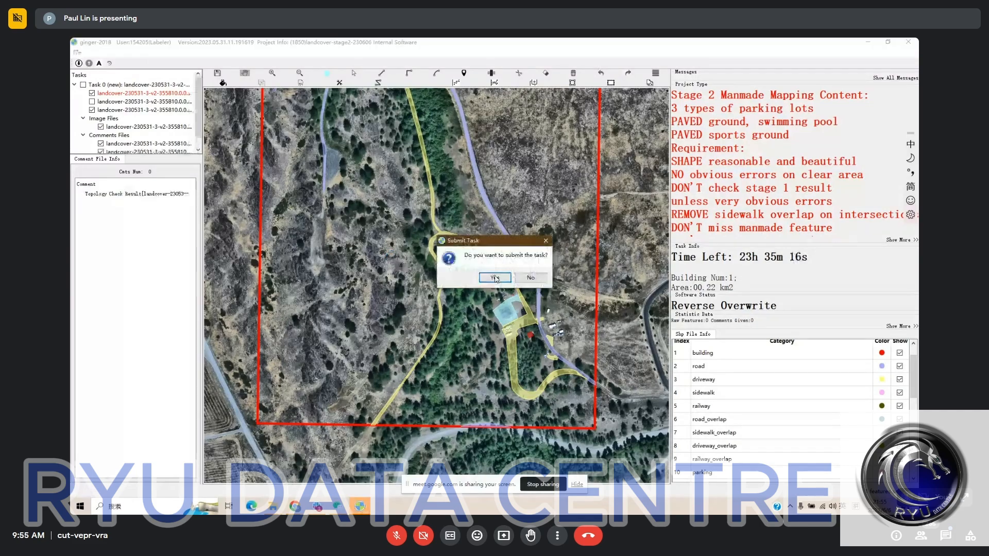
- Confirm submission of the task and switch to the open window holding task landcover-230531-3-v2-355812
{"action": "left_click", "coordinate": [495, 279]}
{"action": "mouse_move", "coordinate": [363, 509]}
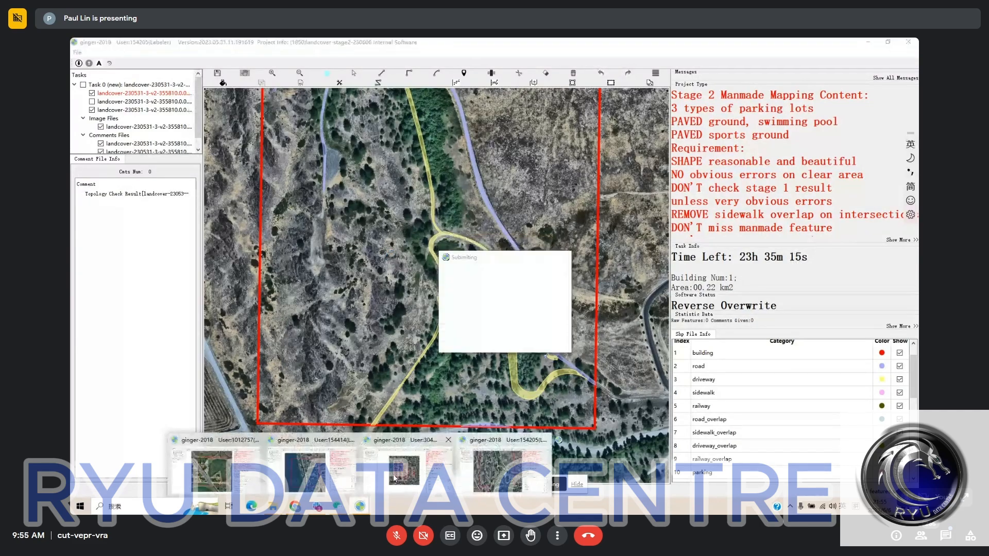
{"action": "left_click", "coordinate": [407, 467]}
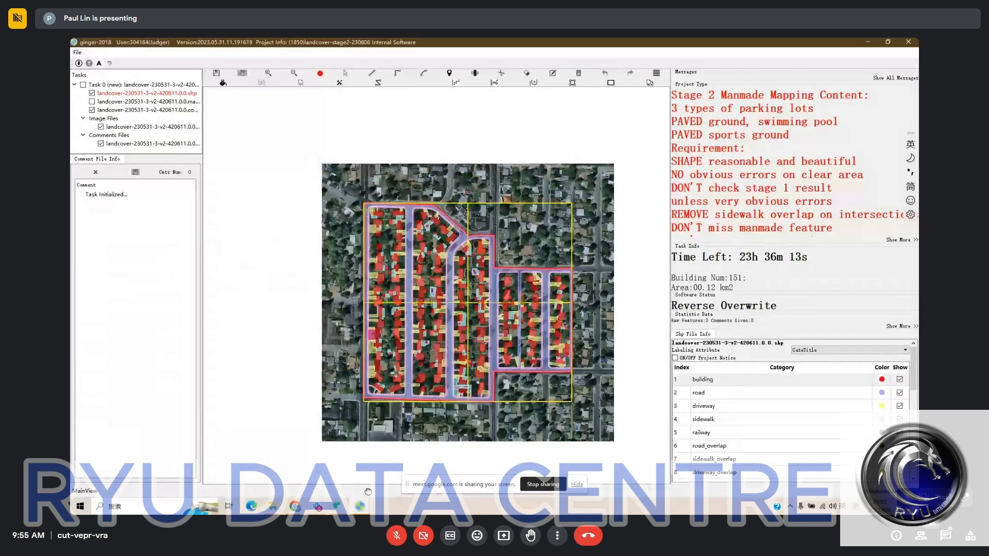
{"action": "mouse_move", "coordinate": [361, 506]}
{"action": "left_click", "coordinate": [298, 478]}
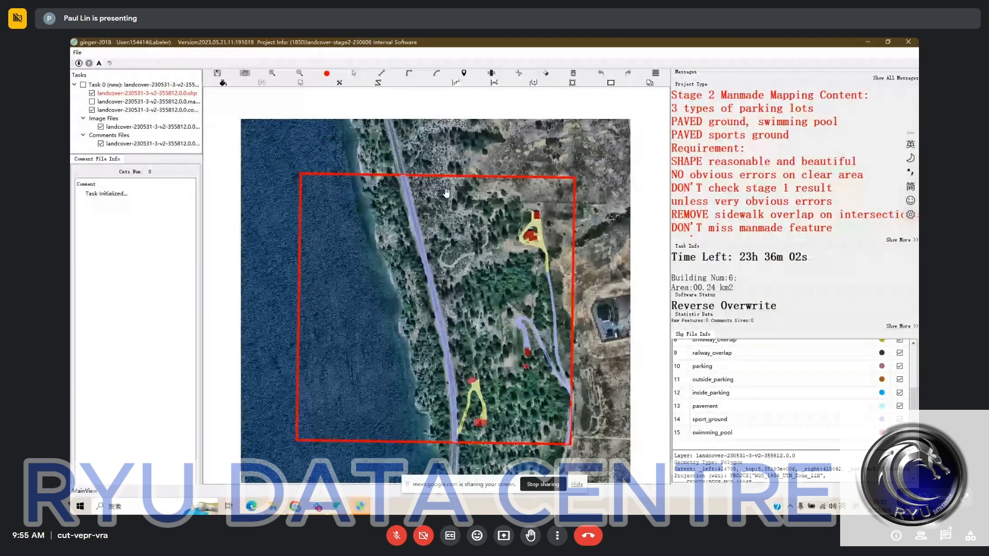
- Examine the building, driveway and road labels in the northeastern part of the lakeside task against the bare imagery
{"action": "scroll", "coordinate": [447, 193], "scroll_direction": "up", "scroll_amount": 1}
{"action": "scroll", "coordinate": [446, 192], "scroll_direction": "up", "scroll_amount": 1}
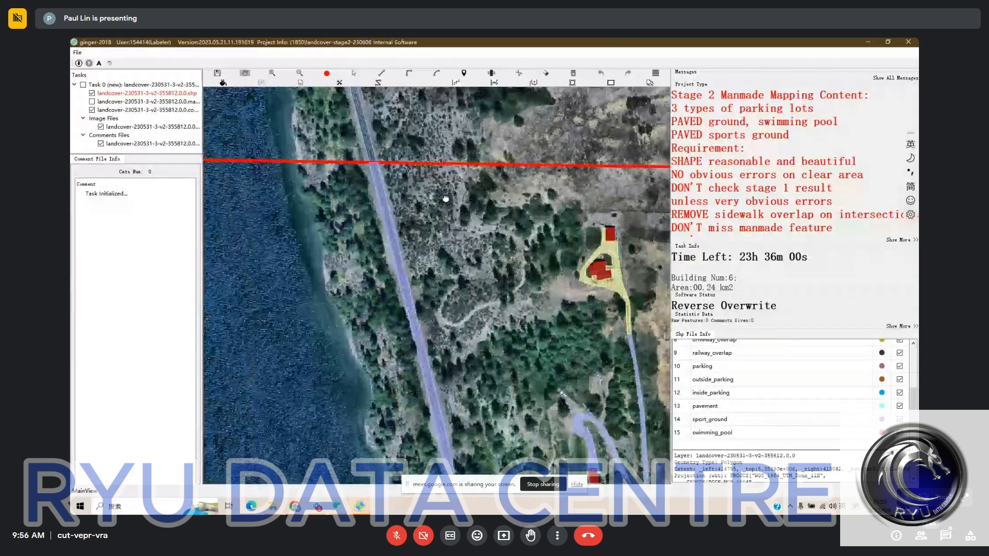
{"action": "scroll", "coordinate": [446, 198], "scroll_direction": "up", "scroll_amount": 1}
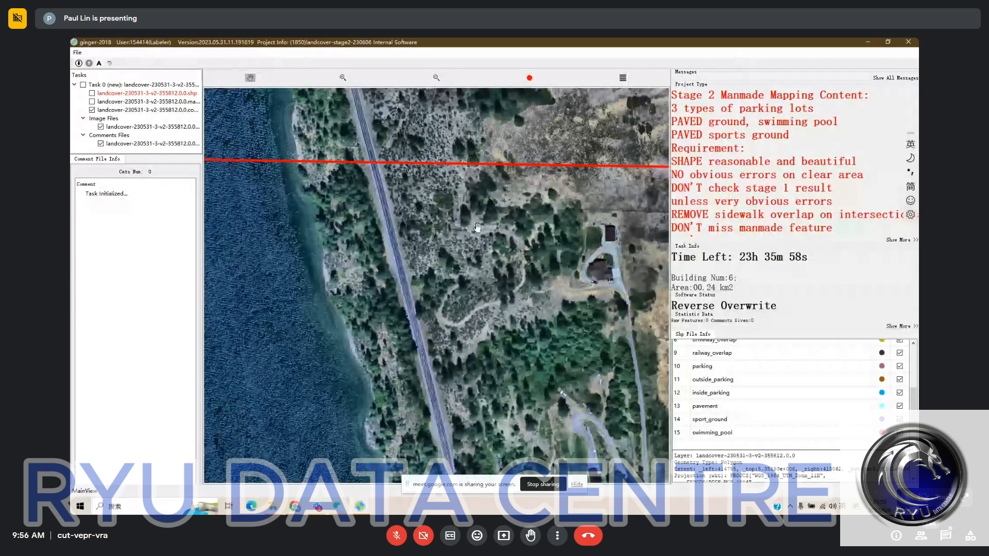
{"action": "key", "text": "space"}
{"action": "left_click_drag", "start_coordinate": [603, 283], "coordinate": [550, 176]}
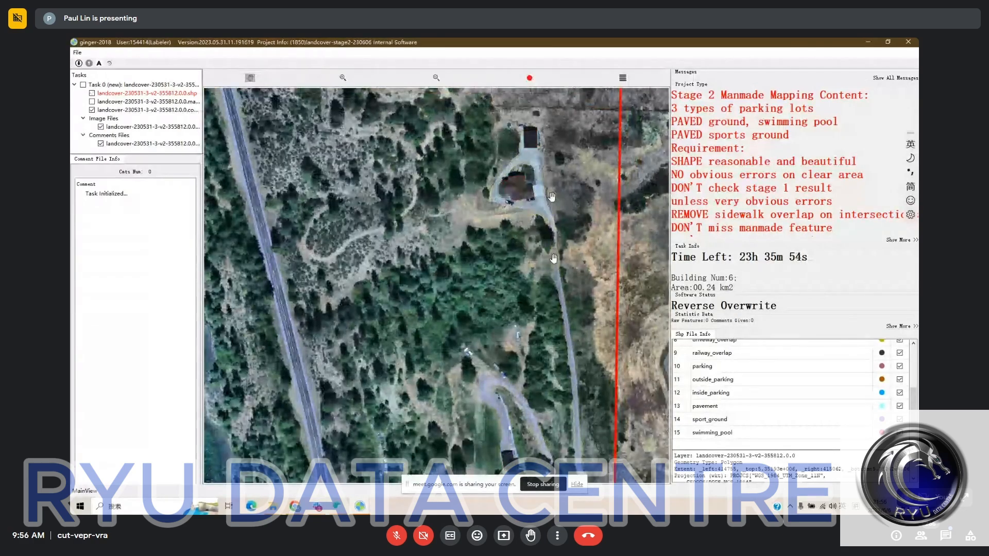
{"action": "scroll", "coordinate": [538, 152], "scroll_direction": "up", "scroll_amount": 1}
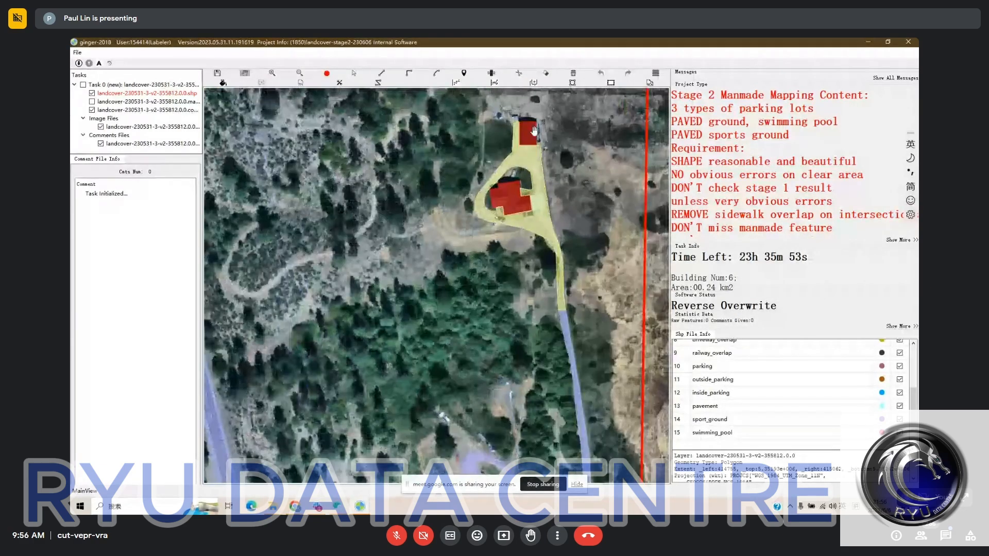
{"action": "key", "text": "space"}
{"action": "key", "text": "space"}
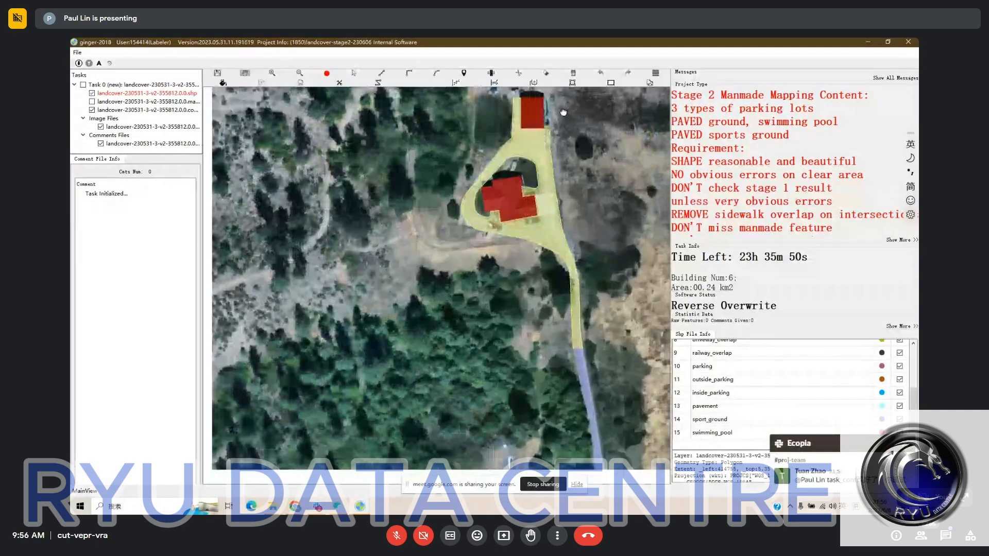
{"action": "scroll", "coordinate": [550, 140], "scroll_direction": "up", "scroll_amount": 1}
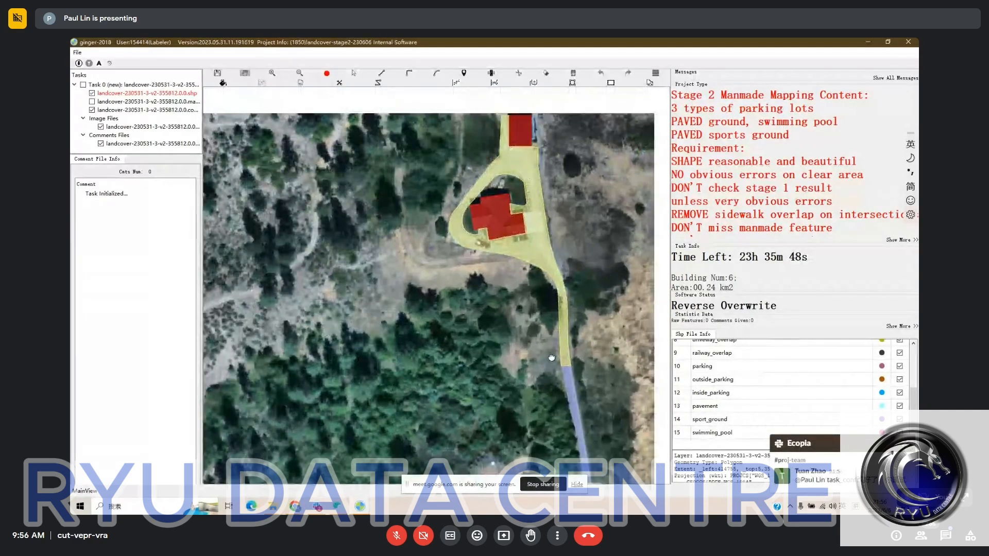
{"action": "left_click_drag", "start_coordinate": [562, 187], "coordinate": [560, 205]}
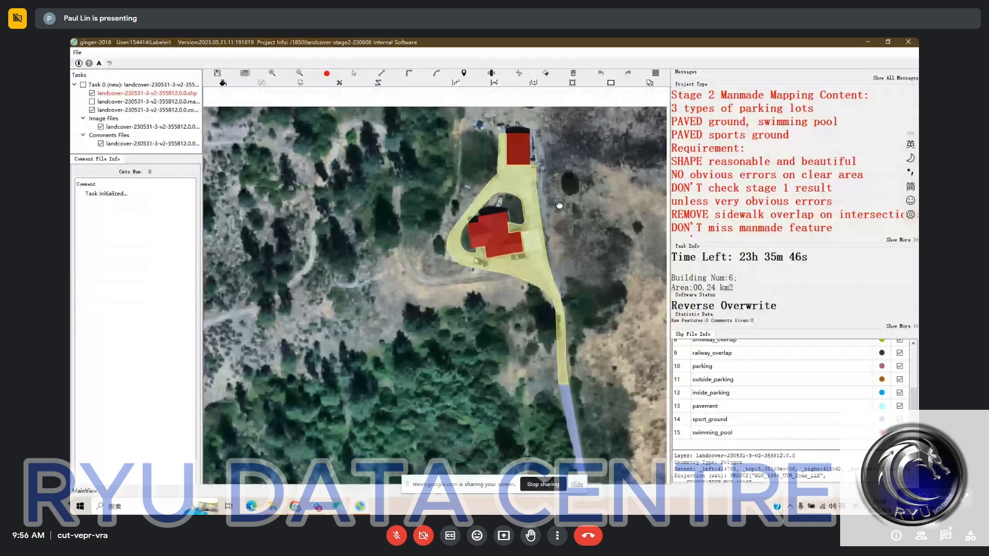
- Check the northeastern buildings and loop driveway against the bare imagery and add a pavement strip along the northernmost building's east side
{"action": "key", "text": "space"}
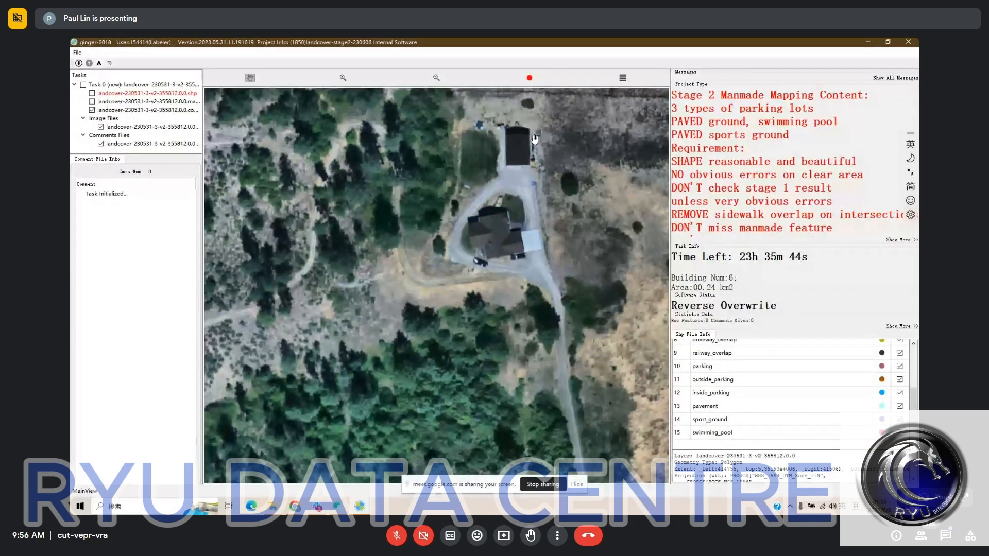
{"action": "key", "text": "space"}
{"action": "left_click_drag", "start_coordinate": [479, 209], "coordinate": [484, 129]}
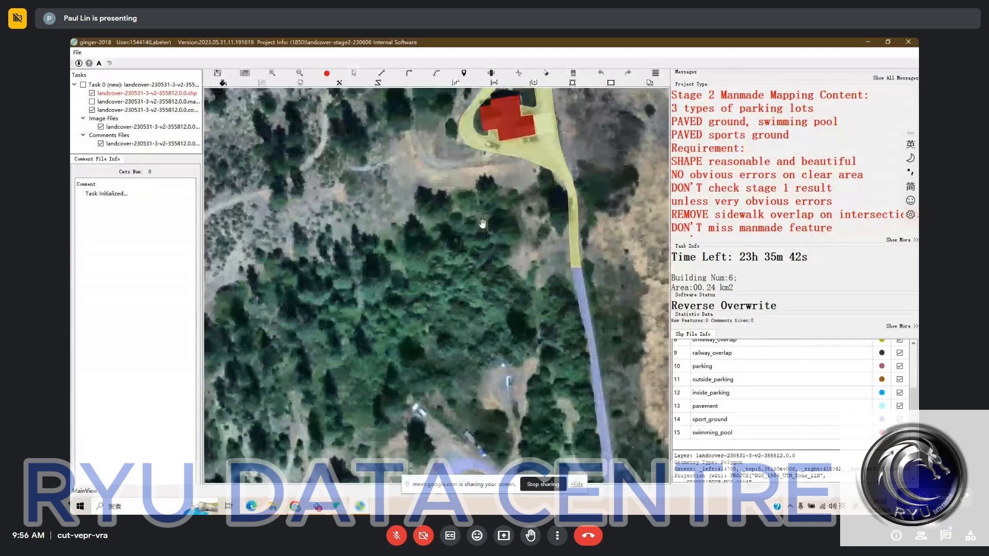
{"action": "left_click_drag", "start_coordinate": [521, 229], "coordinate": [515, 438]}
{"action": "scroll", "coordinate": [541, 222], "scroll_direction": "up", "scroll_amount": 1}
{"action": "key", "text": "space"}
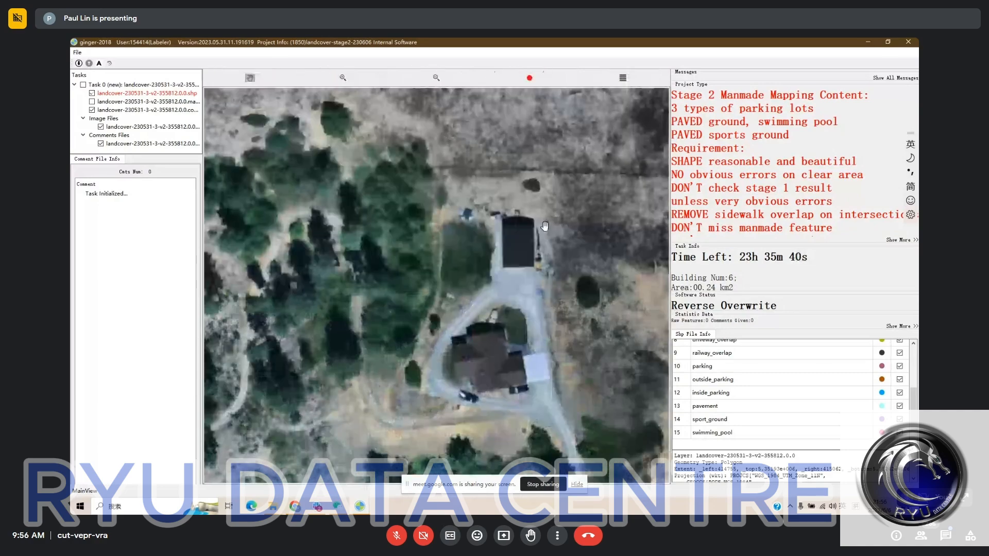
{"action": "key", "text": "space"}
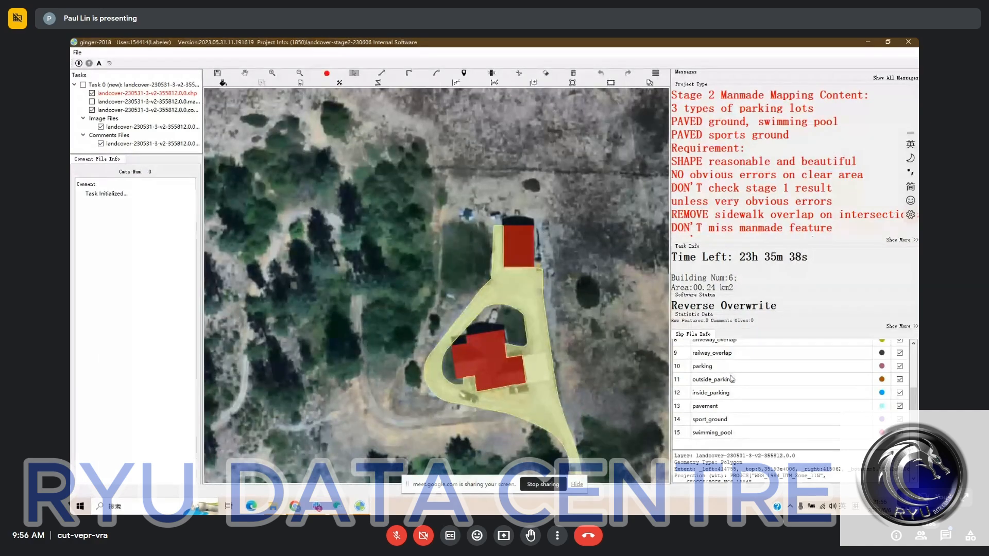
{"action": "left_click", "coordinate": [706, 406]}
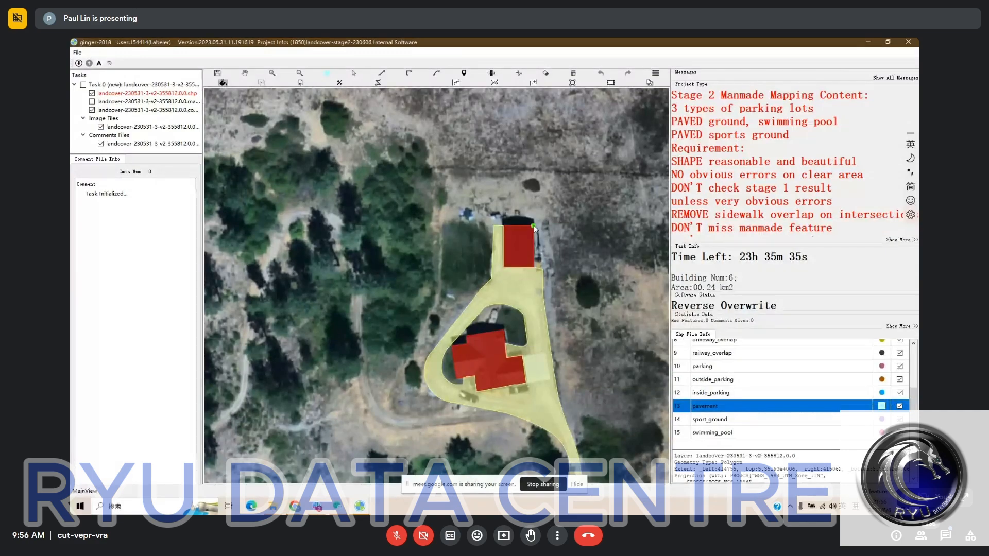
{"action": "left_click", "coordinate": [540, 225]}
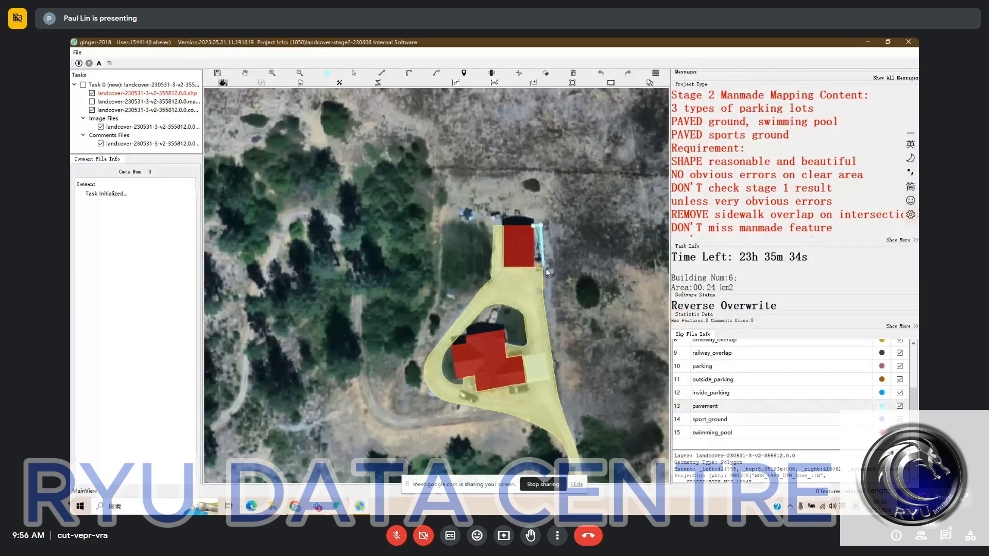
{"action": "left_click", "coordinate": [544, 269]}
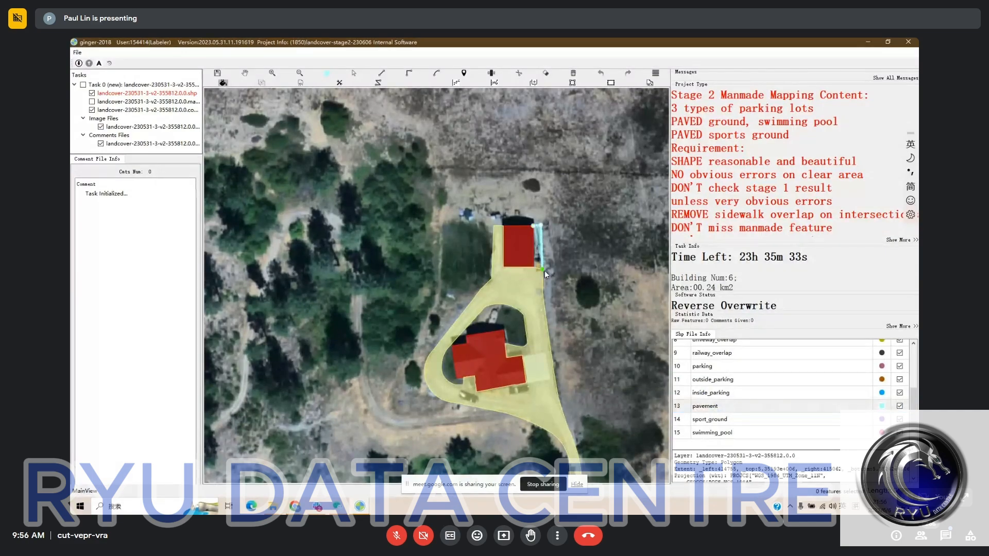
{"action": "right_click", "coordinate": [576, 338]}
- Review the road, driveway and building labels from the northeastern house to the southern boundary and across the whole lakeside task
{"action": "left_click_drag", "start_coordinate": [576, 412], "coordinate": [537, 258]}
{"action": "scroll", "coordinate": [537, 257], "scroll_direction": "down", "scroll_amount": 2}
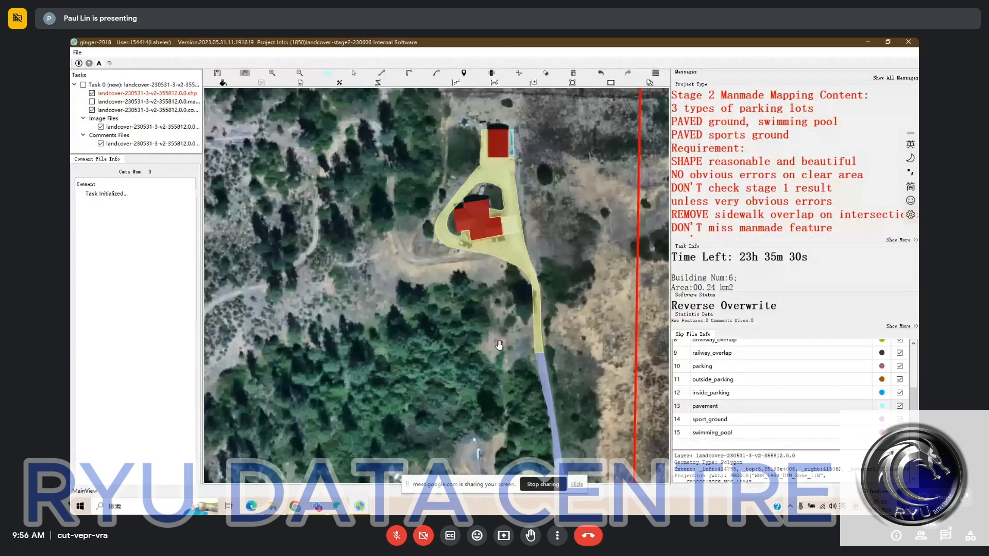
{"action": "scroll", "coordinate": [499, 345], "scroll_direction": "down", "scroll_amount": 2}
{"action": "left_click_drag", "start_coordinate": [469, 446], "coordinate": [499, 258]}
{"action": "left_click_drag", "start_coordinate": [465, 374], "coordinate": [467, 209]}
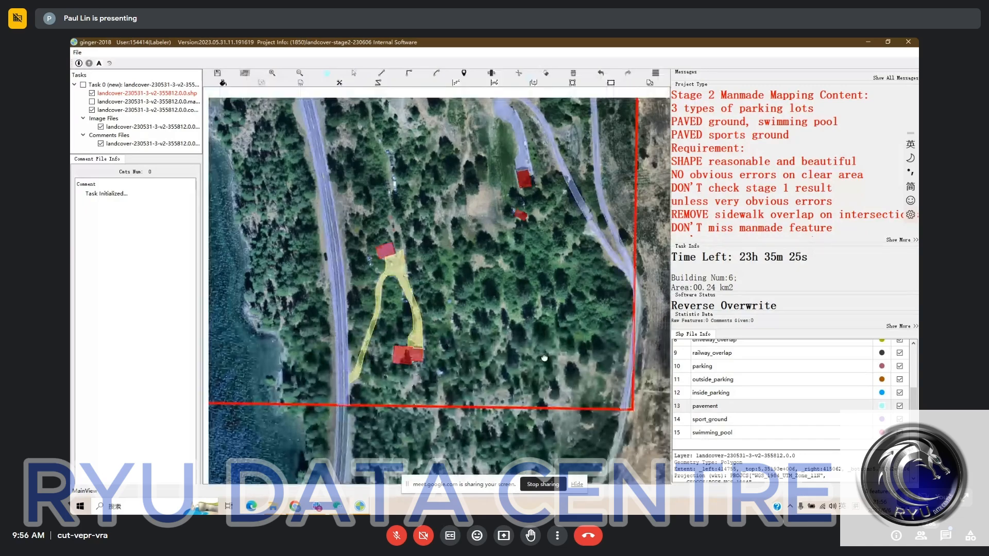
{"action": "scroll", "coordinate": [545, 357], "scroll_direction": "down", "scroll_amount": 2}
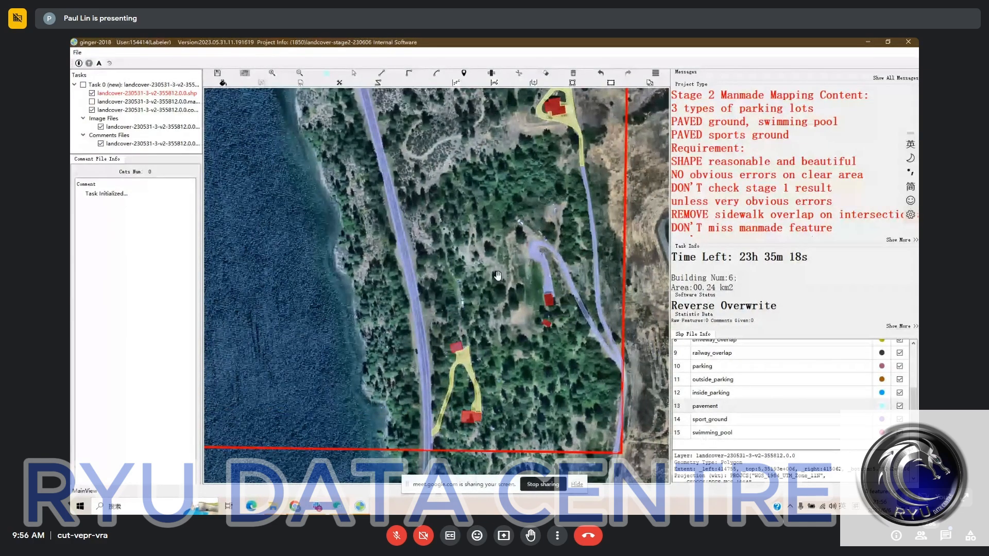
{"action": "left_click_drag", "start_coordinate": [497, 277], "coordinate": [500, 359]}
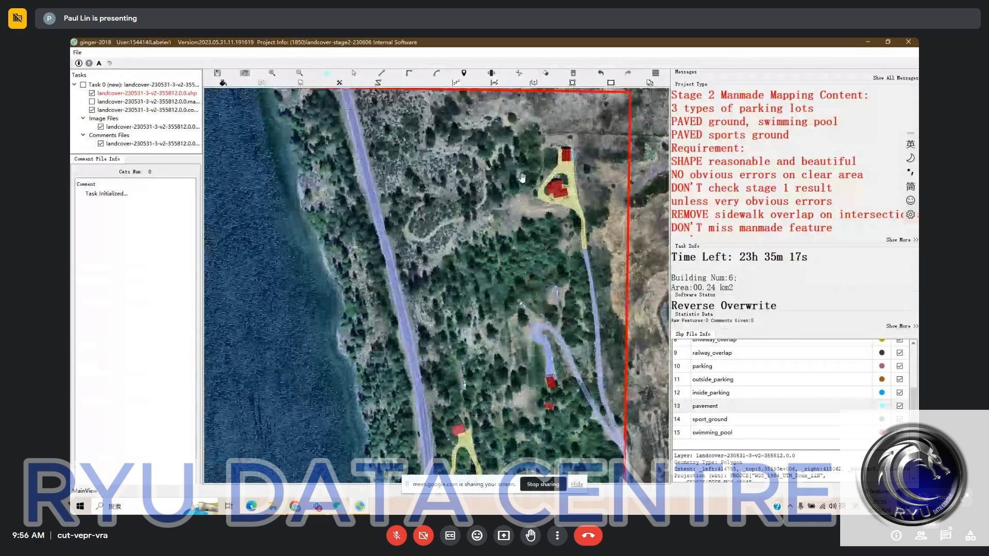
{"action": "left_click_drag", "start_coordinate": [521, 178], "coordinate": [543, 207]}
{"action": "scroll", "coordinate": [543, 207], "scroll_direction": "down", "scroll_amount": 2}
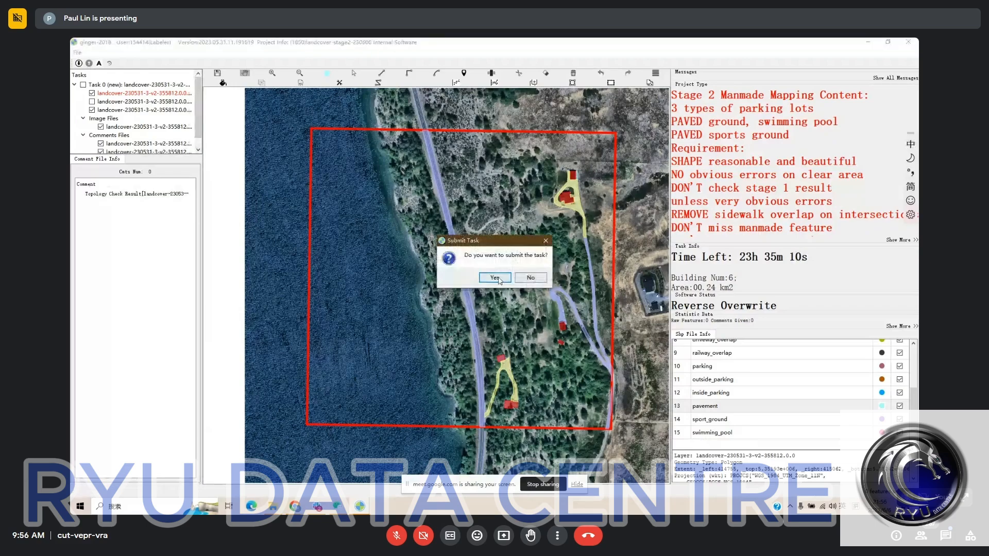
- Confirm submission of the lakeside task and switch to the window holding task landcover-230531-3-v2-355935
{"action": "left_click", "coordinate": [494, 277]}
{"action": "mouse_move", "coordinate": [360, 506]}
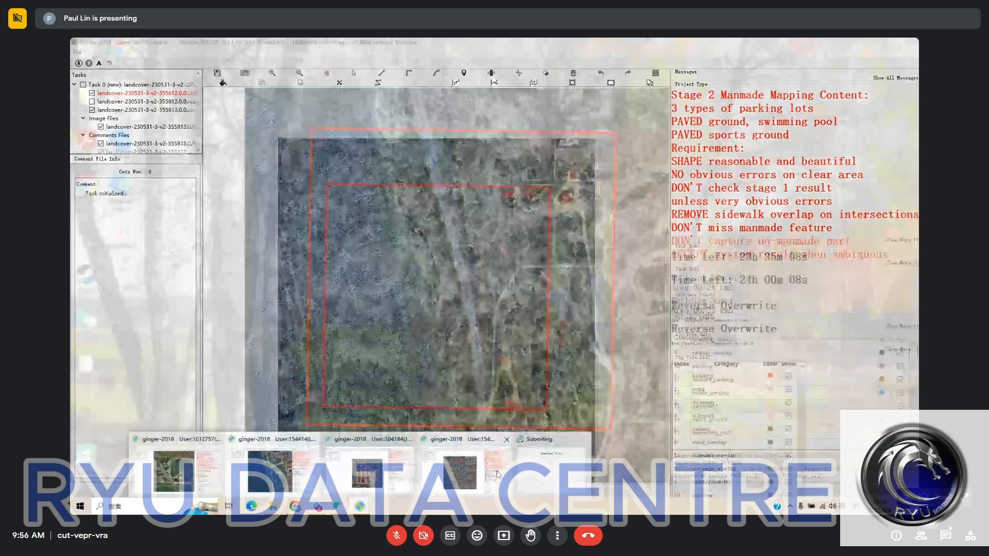
{"action": "left_click", "coordinate": [497, 472]}
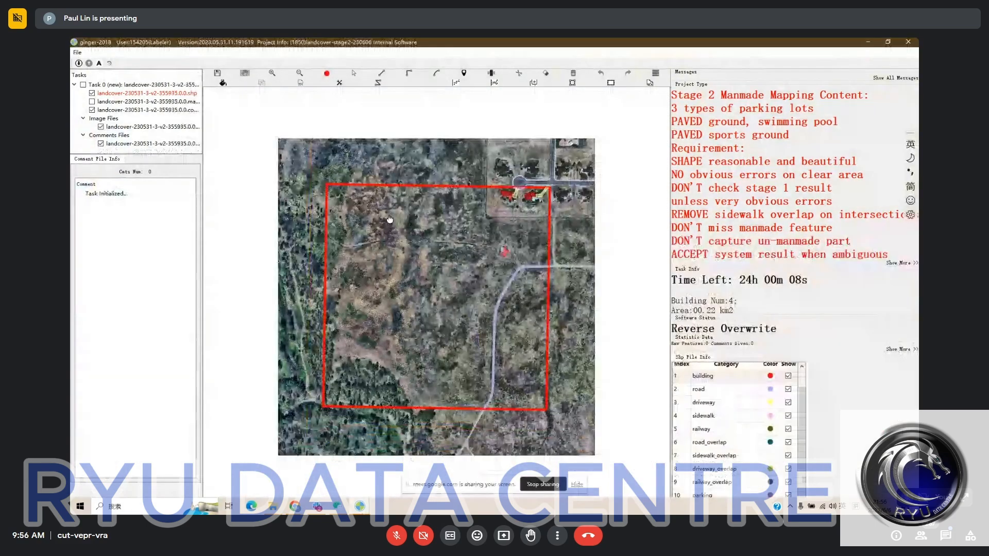
- Check the labels around the cul-de-sac and reshape the western end of the sidewalk label beside the western house's driveway
{"action": "scroll", "coordinate": [535, 212], "scroll_direction": "up", "scroll_amount": 3}
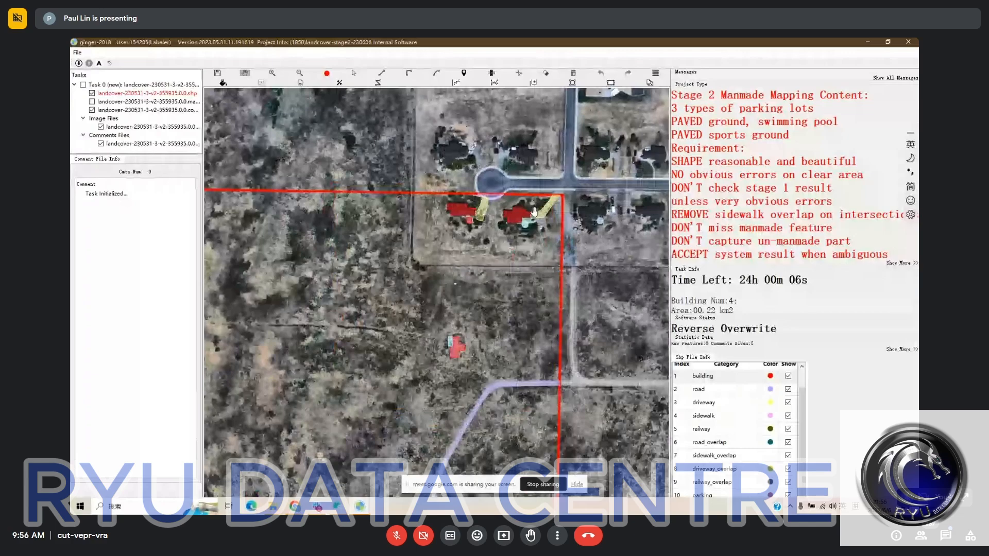
{"action": "scroll", "coordinate": [535, 211], "scroll_direction": "up", "scroll_amount": 2}
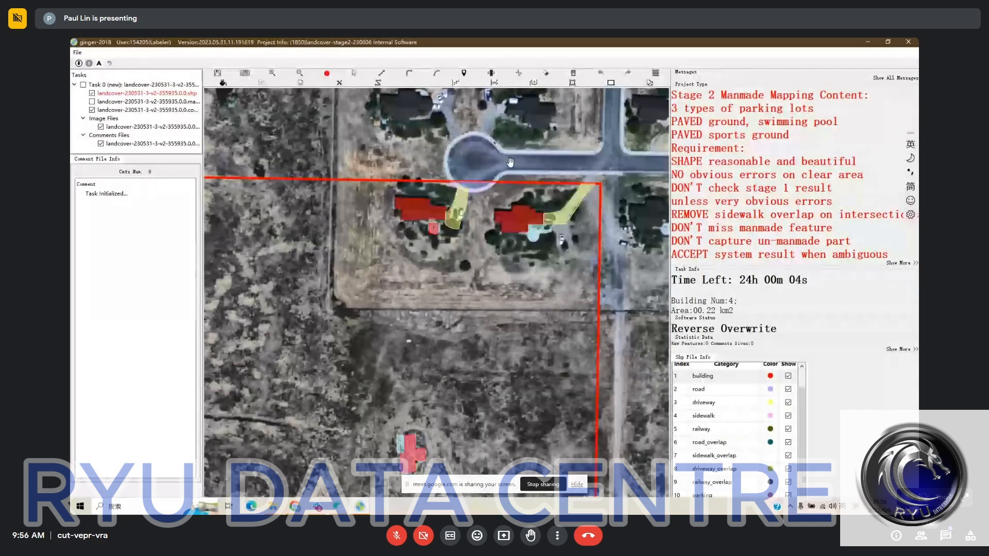
{"action": "key", "text": "space"}
{"action": "key", "text": "space"}
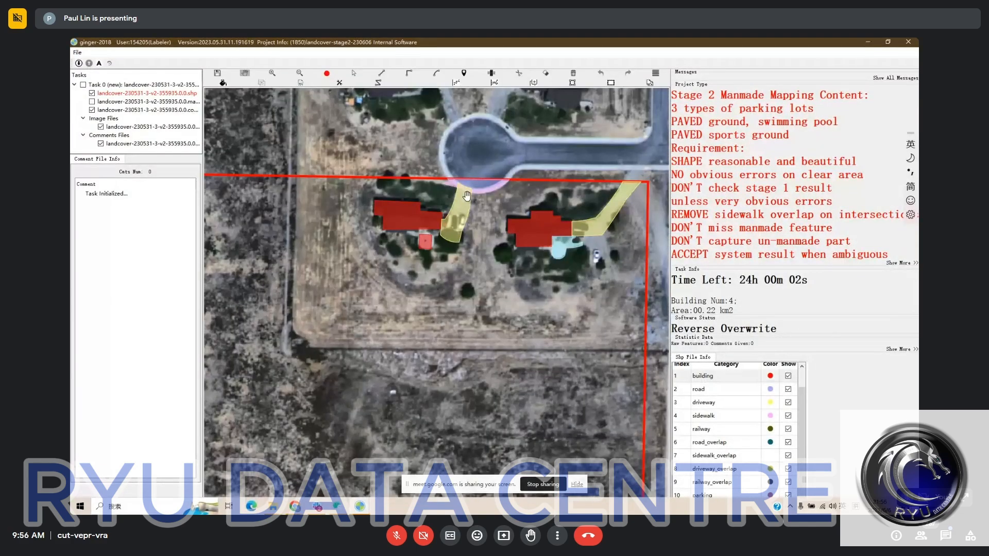
{"action": "scroll", "coordinate": [467, 196], "scroll_direction": "up", "scroll_amount": 2}
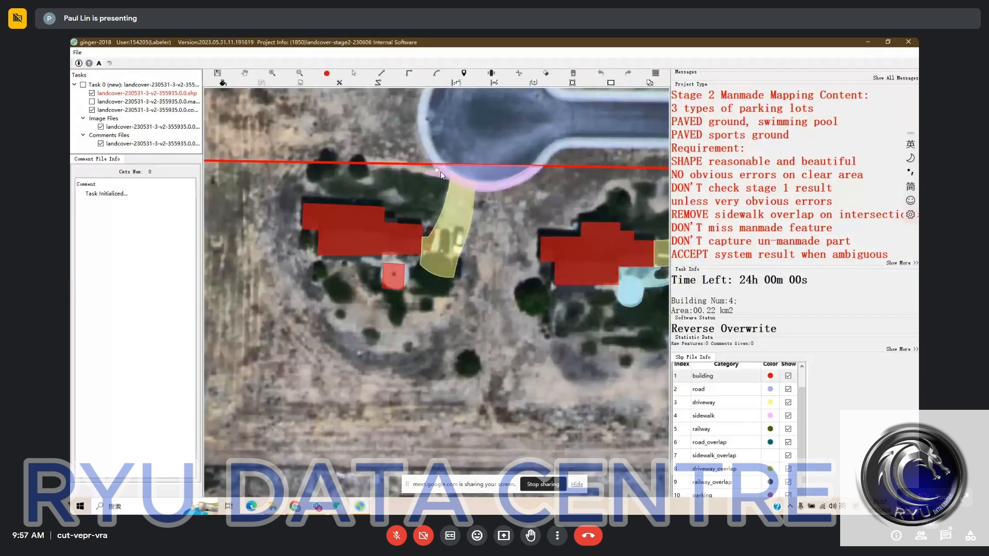
{"action": "left_click", "coordinate": [448, 181]}
{"action": "key", "text": "Escape"}
- Compare the building, driveway and pavement labels of the two cul-de-sac houses with the bare imagery
{"action": "left_click_drag", "start_coordinate": [515, 221], "coordinate": [487, 214]}
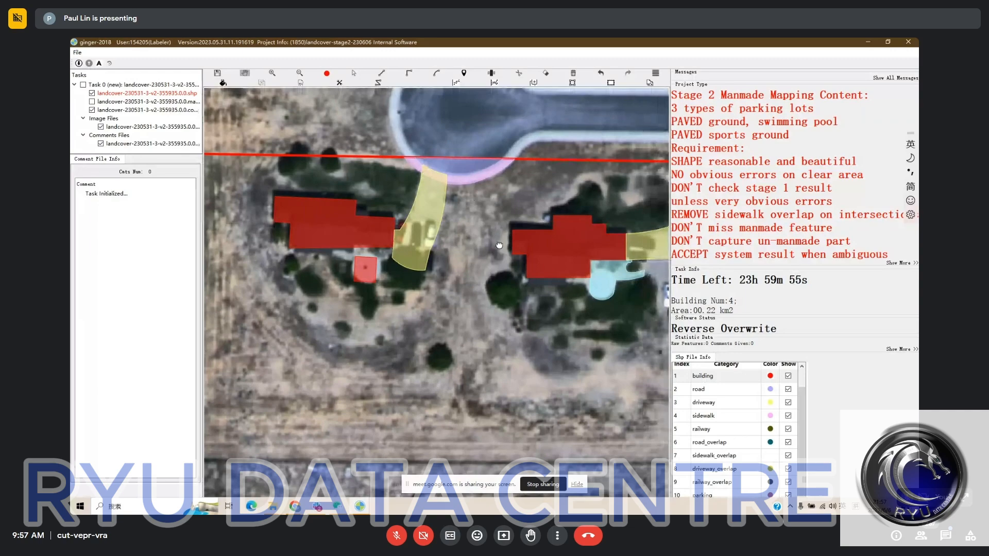
{"action": "left_click_drag", "start_coordinate": [408, 184], "coordinate": [376, 162]}
{"action": "key", "text": "space"}
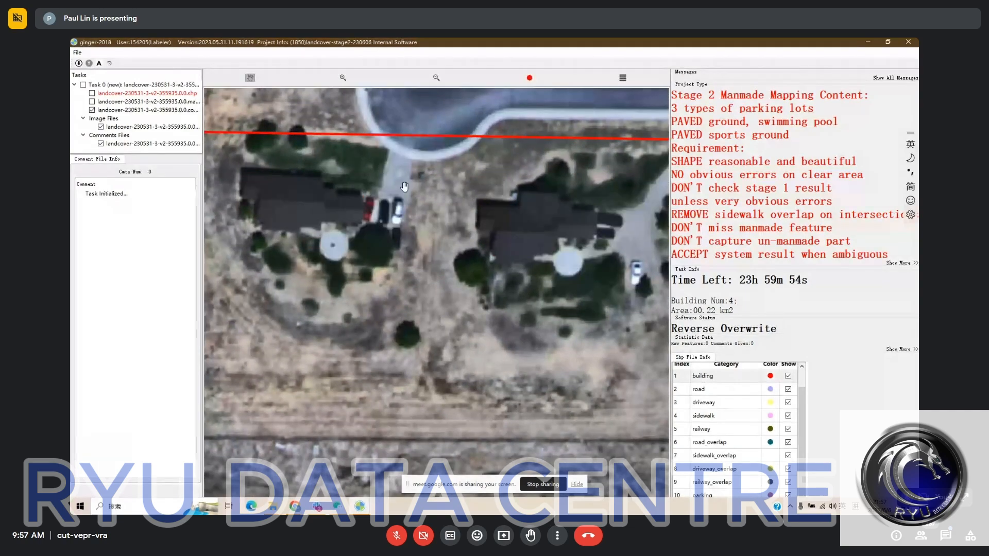
{"action": "left_click_drag", "start_coordinate": [635, 231], "coordinate": [599, 222]}
{"action": "key", "text": "space"}
{"action": "key", "text": "space"}
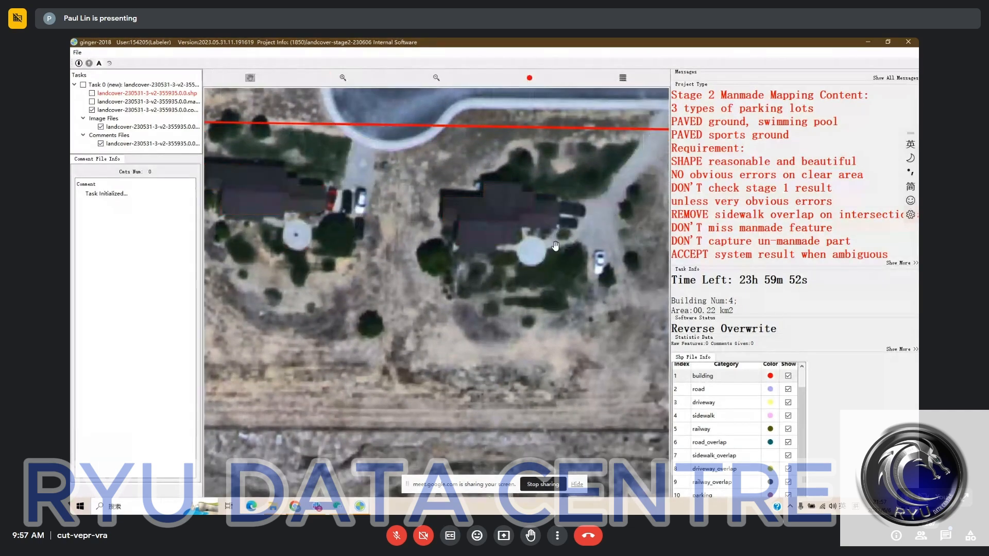
{"action": "key", "text": "space"}
{"action": "key", "text": "space"}
{"action": "key", "text": "space"}
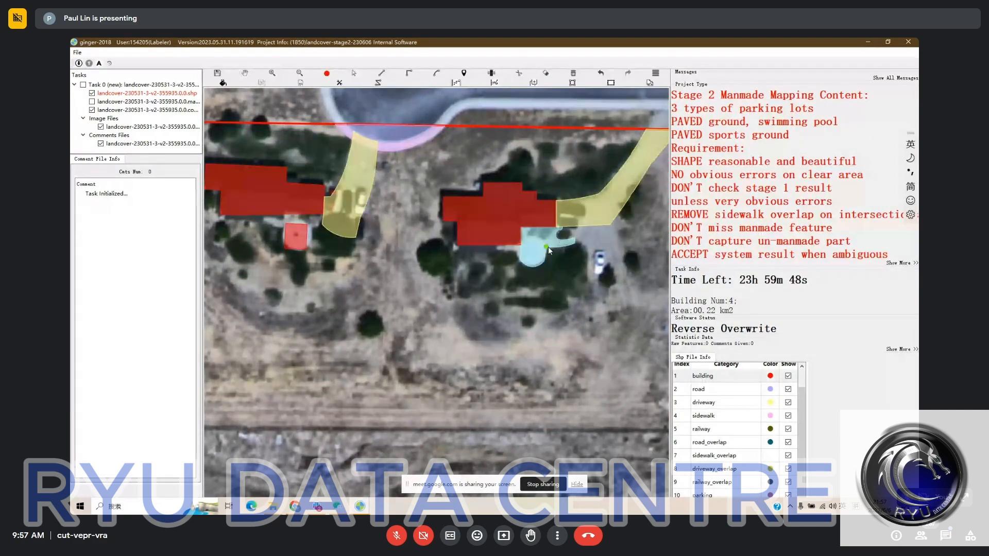
- Reshape the pavement label behind the eastern house, cutting off its eastern lobe and adjusting its edge beside the round patio
{"action": "left_click_drag", "start_coordinate": [548, 247], "coordinate": [562, 228]}
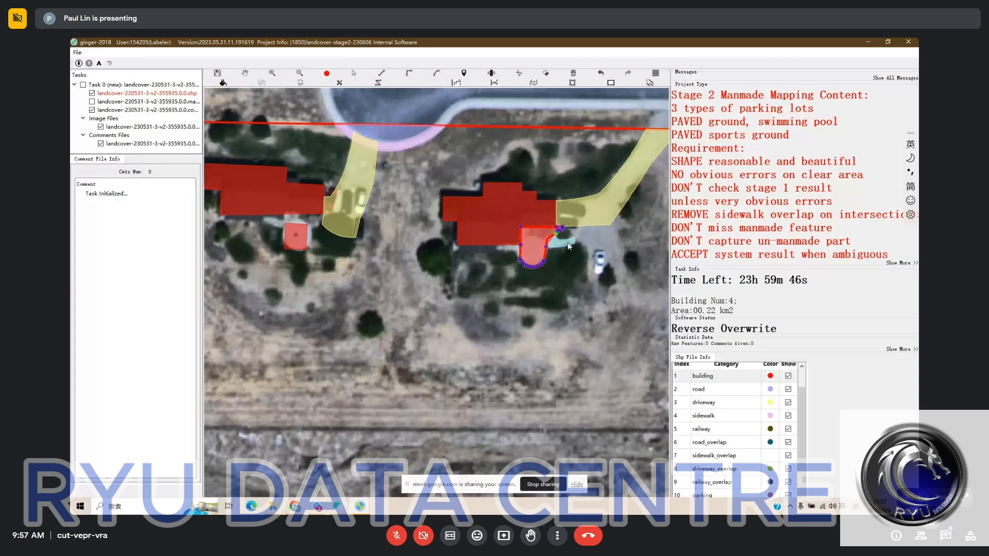
{"action": "key", "text": "Escape"}
{"action": "left_click_drag", "start_coordinate": [556, 282], "coordinate": [550, 270]}
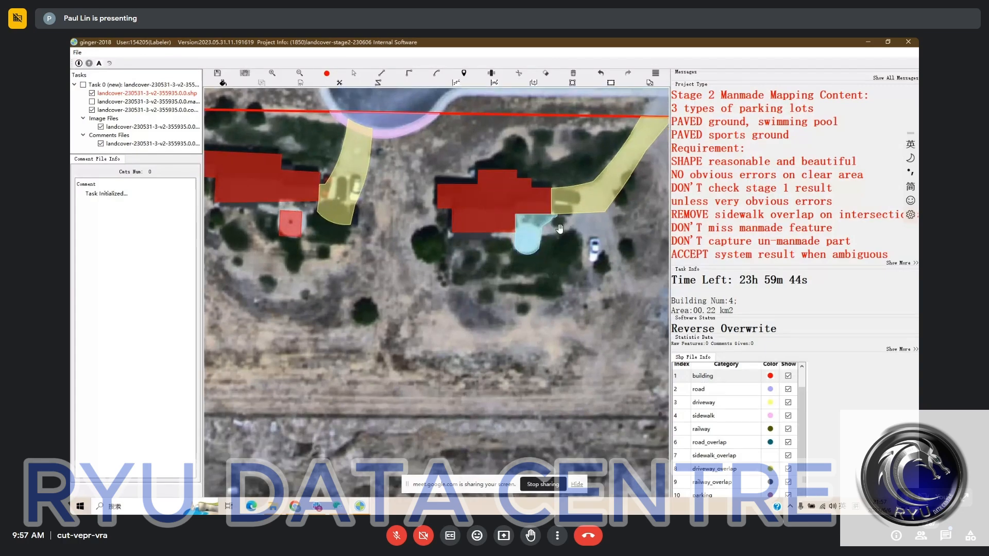
{"action": "scroll", "coordinate": [560, 229], "scroll_direction": "up", "scroll_amount": 3}
{"action": "left_click", "coordinate": [530, 226]}
{"action": "key", "text": "Escape"}
{"action": "scroll", "coordinate": [586, 234], "scroll_direction": "down", "scroll_amount": 3}
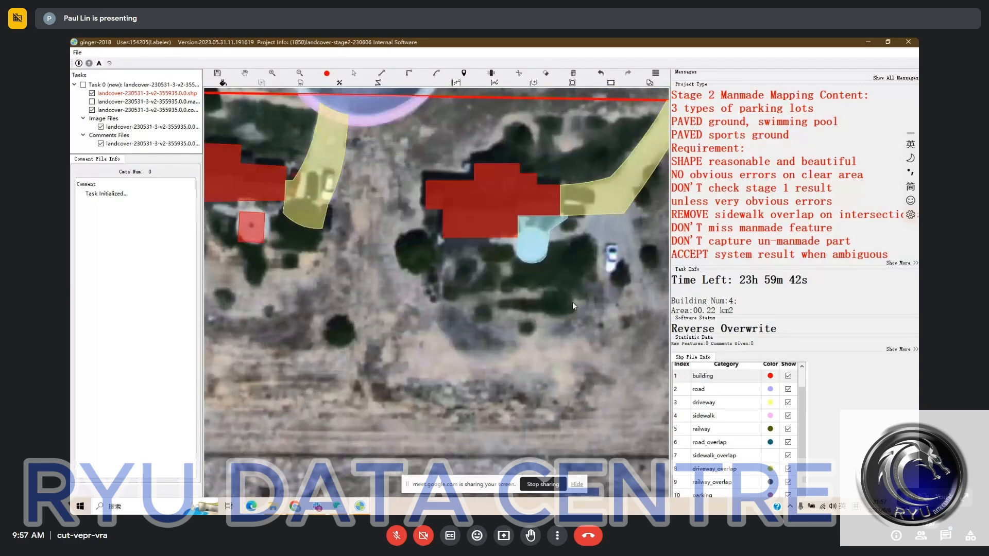
- Examine the ground south of the two houses and the isolated building with its pavement label against the bare imagery
{"action": "left_click_drag", "start_coordinate": [573, 302], "coordinate": [511, 263]}
{"action": "scroll", "coordinate": [511, 264], "scroll_direction": "down", "scroll_amount": 4}
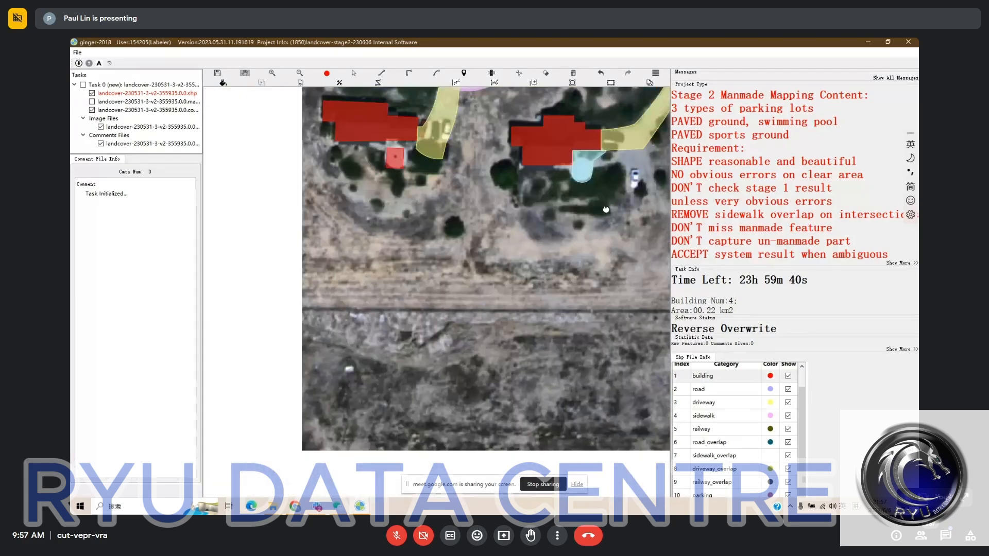
{"action": "key", "text": "space"}
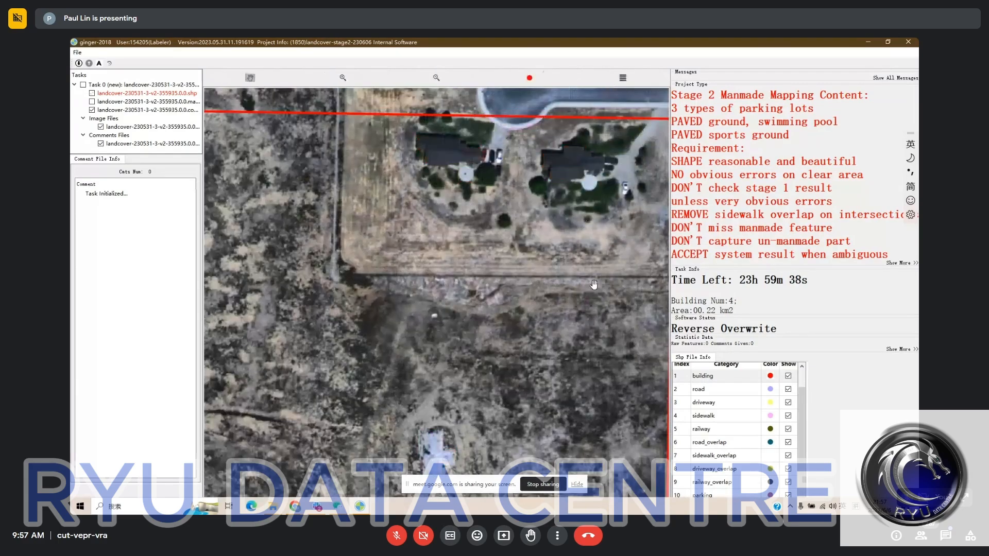
{"action": "key", "text": "space"}
{"action": "left_click_drag", "start_coordinate": [594, 284], "coordinate": [561, 207]}
{"action": "left_click_drag", "start_coordinate": [381, 385], "coordinate": [414, 299]}
{"action": "key", "text": "space"}
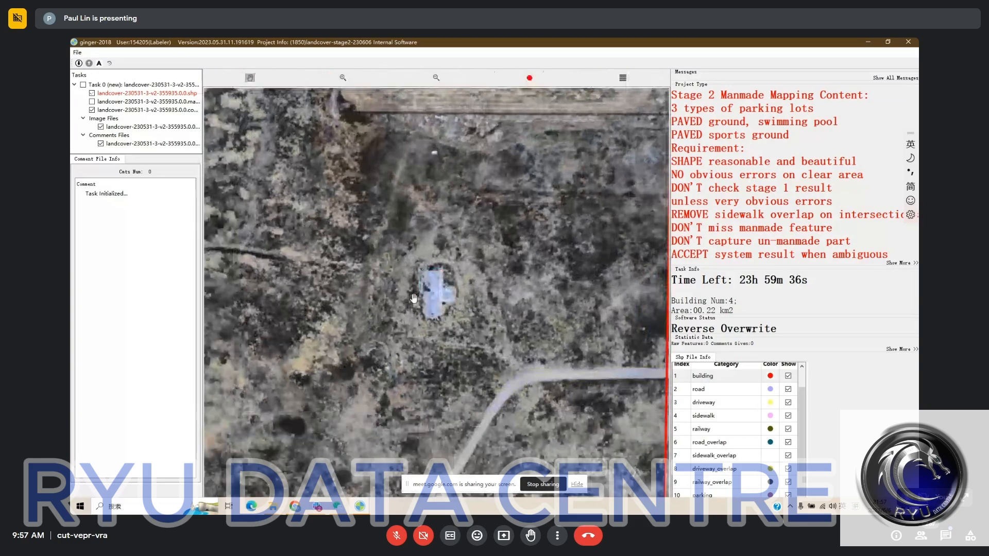
{"action": "key", "text": "space"}
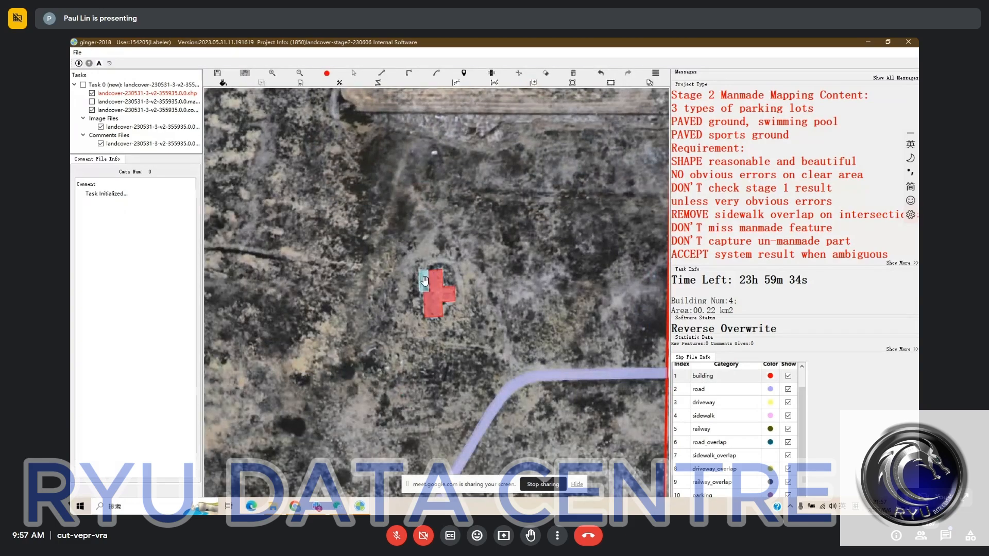
- Review the road label down to the southern boundary and the rest of the task area, and confirm submission of the task
{"action": "scroll", "coordinate": [520, 280], "scroll_direction": "down", "scroll_amount": 2}
{"action": "left_click_drag", "start_coordinate": [449, 443], "coordinate": [524, 117]}
{"action": "scroll", "coordinate": [525, 118], "scroll_direction": "down", "scroll_amount": 2}
{"action": "left_click_drag", "start_coordinate": [485, 262], "coordinate": [485, 211]}
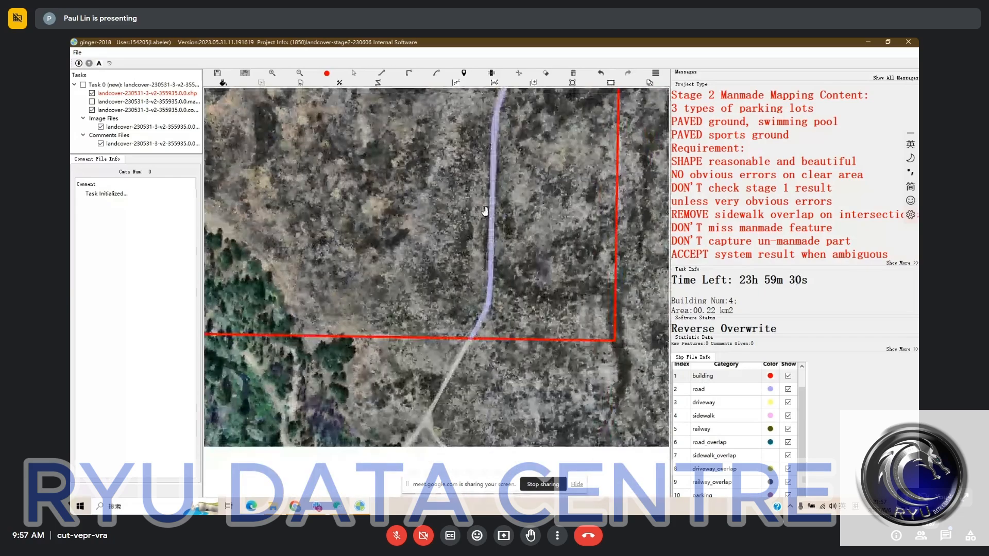
{"action": "scroll", "coordinate": [485, 211], "scroll_direction": "down", "scroll_amount": 2}
{"action": "left_click_drag", "start_coordinate": [443, 142], "coordinate": [491, 295]}
{"action": "left_click_drag", "start_coordinate": [448, 227], "coordinate": [476, 294]}
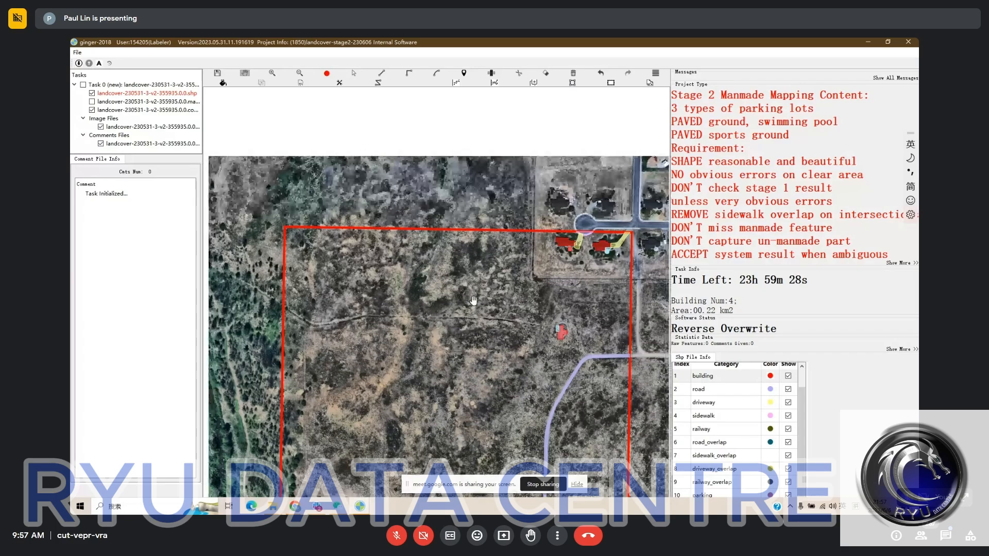
{"action": "left_click", "coordinate": [494, 277]}
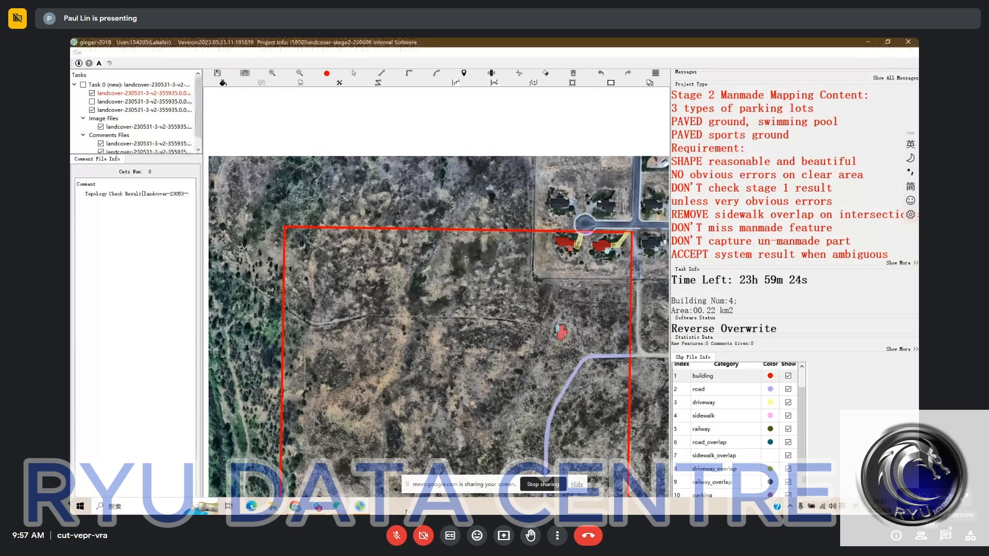
- Open the meeting's in-call messages, select the attendance form link, and close the messages while the road labels of task landcover-230531-3-v2-355948 are inspected
{"action": "left_click", "coordinate": [946, 537]}
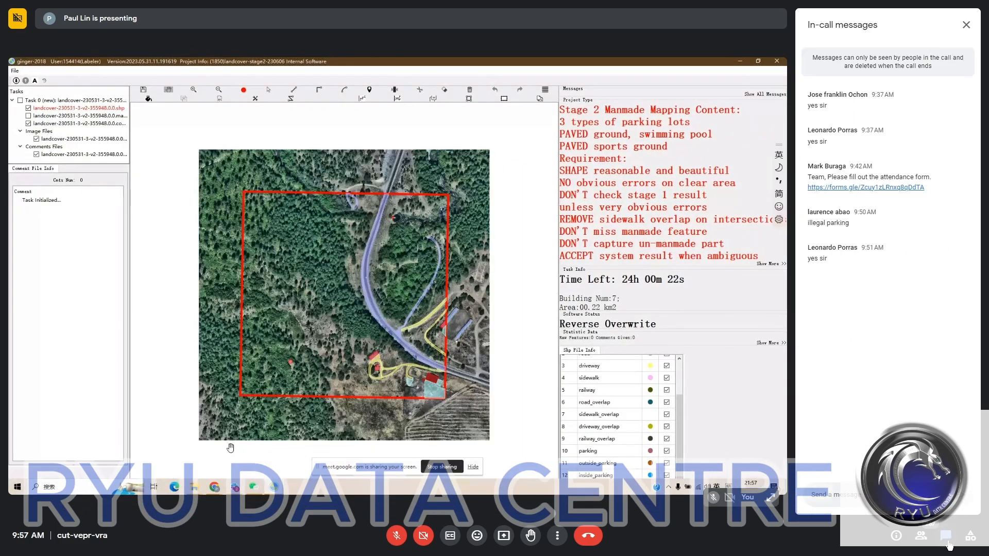
{"action": "left_click_drag", "start_coordinate": [369, 215], "coordinate": [370, 228]}
{"action": "scroll", "coordinate": [370, 228], "scroll_direction": "up", "scroll_amount": 3}
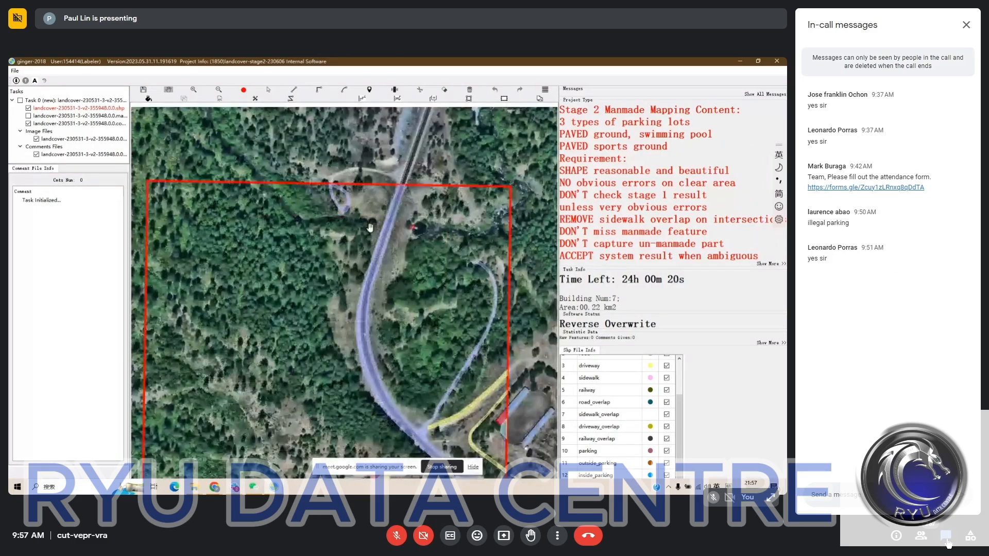
{"action": "scroll", "coordinate": [370, 228], "scroll_direction": "up", "scroll_amount": 2}
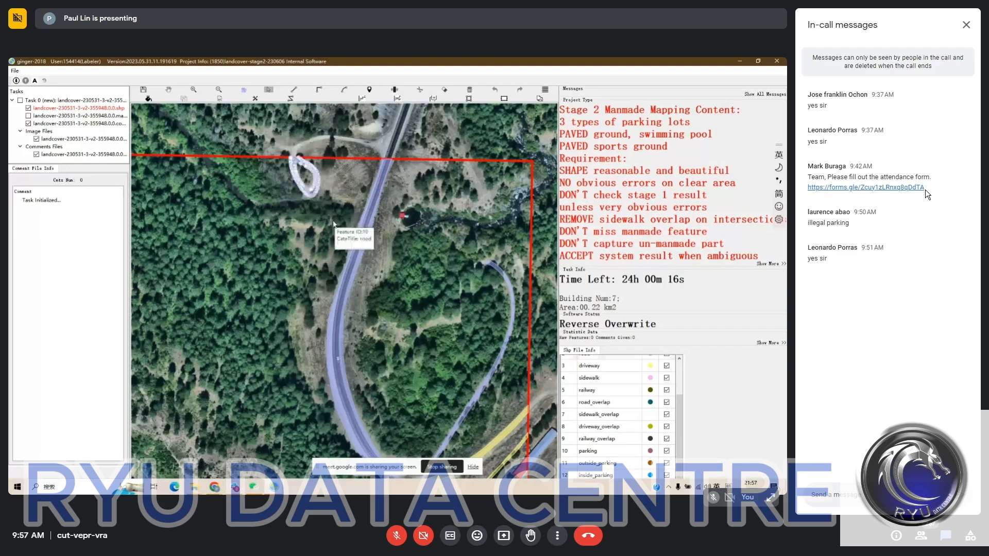
{"action": "left_click_drag", "start_coordinate": [928, 195], "coordinate": [807, 198]}
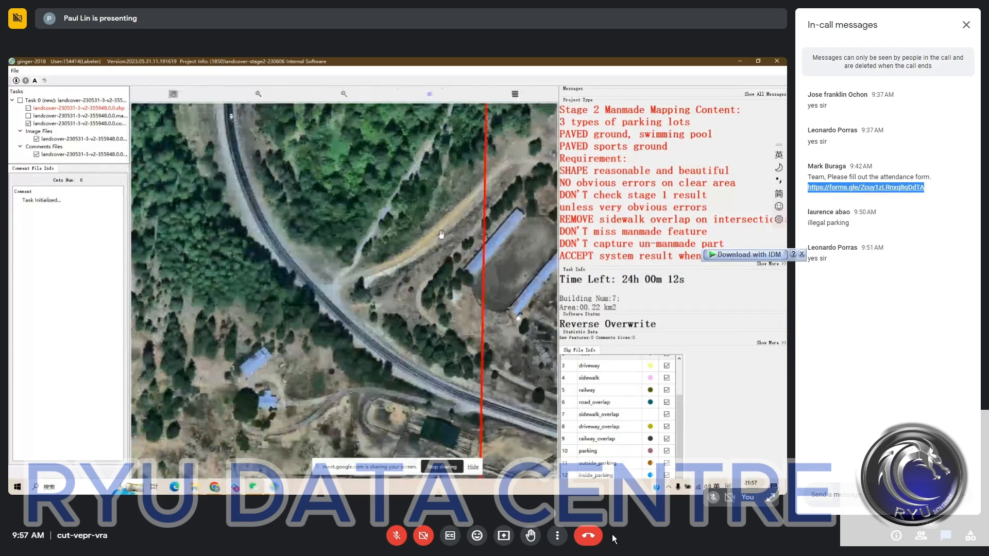
{"action": "left_click", "coordinate": [946, 536]}
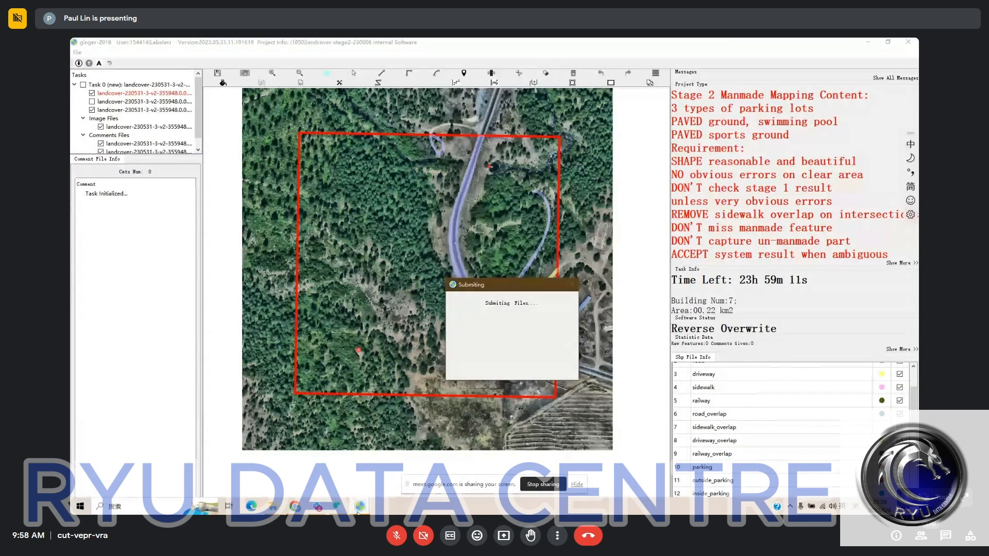
- Load task landcover-230531-3-v2-355962 and examine the northwestern paved lot and building yard against the bare imagery
{"action": "mouse_move", "coordinate": [358, 512]}
{"action": "left_click", "coordinate": [365, 474]}
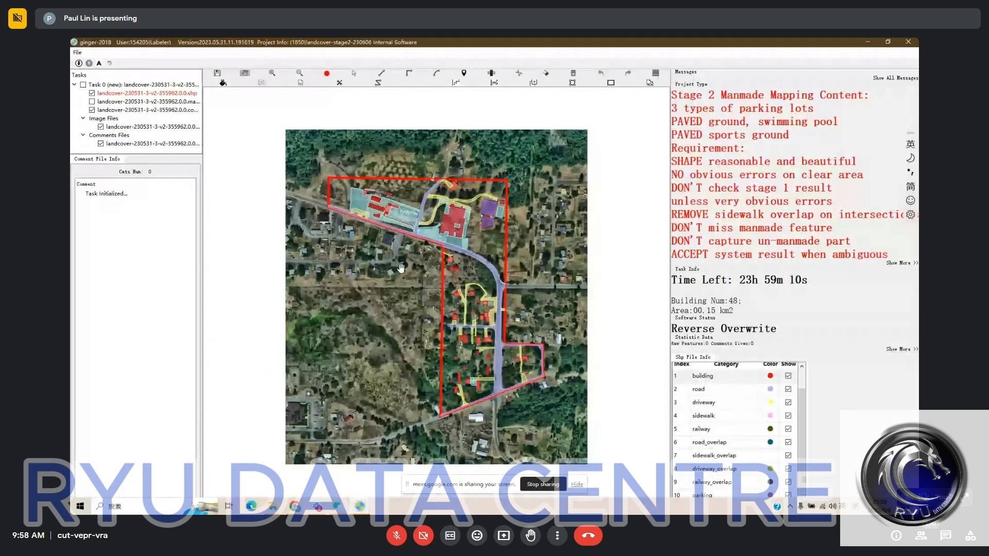
{"action": "left_click_drag", "start_coordinate": [406, 274], "coordinate": [419, 296]}
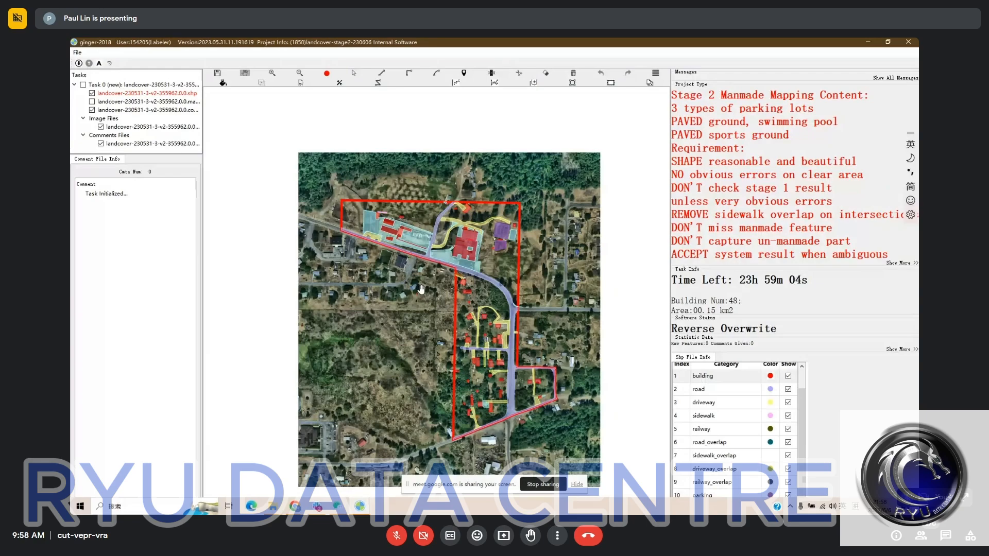
{"action": "scroll", "coordinate": [391, 257], "scroll_direction": "up", "scroll_amount": 3}
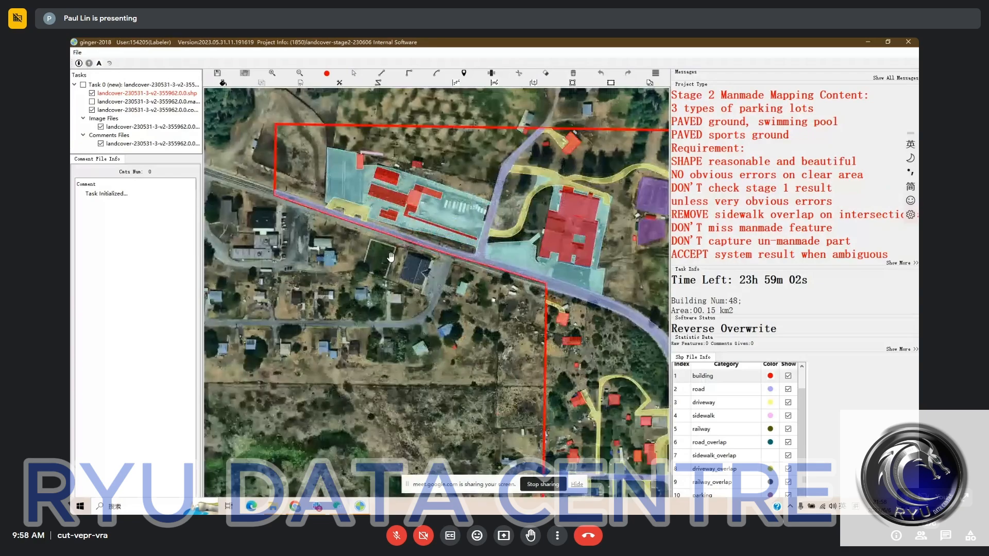
{"action": "scroll", "coordinate": [423, 317], "scroll_direction": "up", "scroll_amount": 2}
{"action": "scroll", "coordinate": [408, 245], "scroll_direction": "up", "scroll_amount": 1}
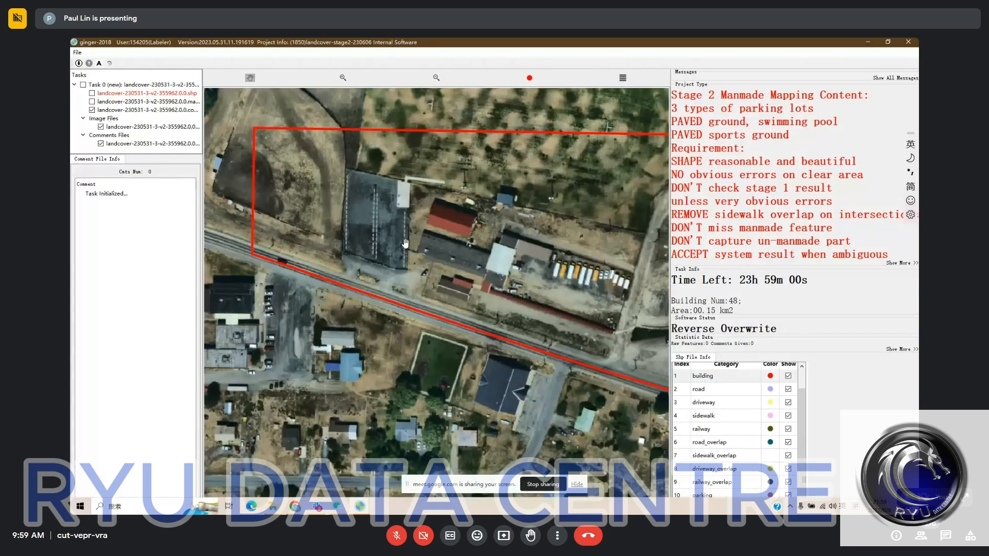
{"action": "left_click_drag", "start_coordinate": [411, 242], "coordinate": [415, 252]}
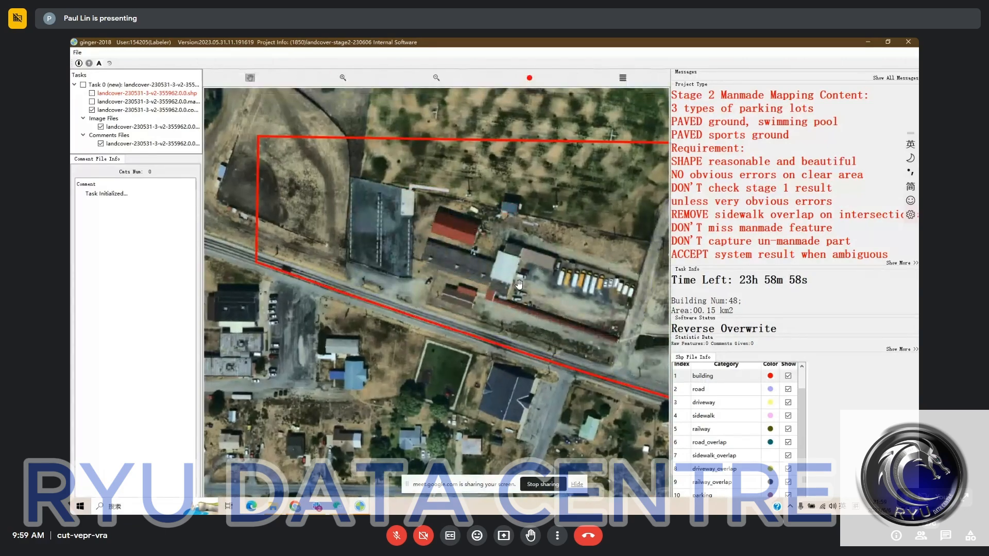
- Split the pavement label along the line between the northwestern rectangular lot and the building yard east of it
{"action": "key", "text": "Escape"}
{"action": "key", "text": "c"}
{"action": "left_click", "coordinate": [413, 217]}
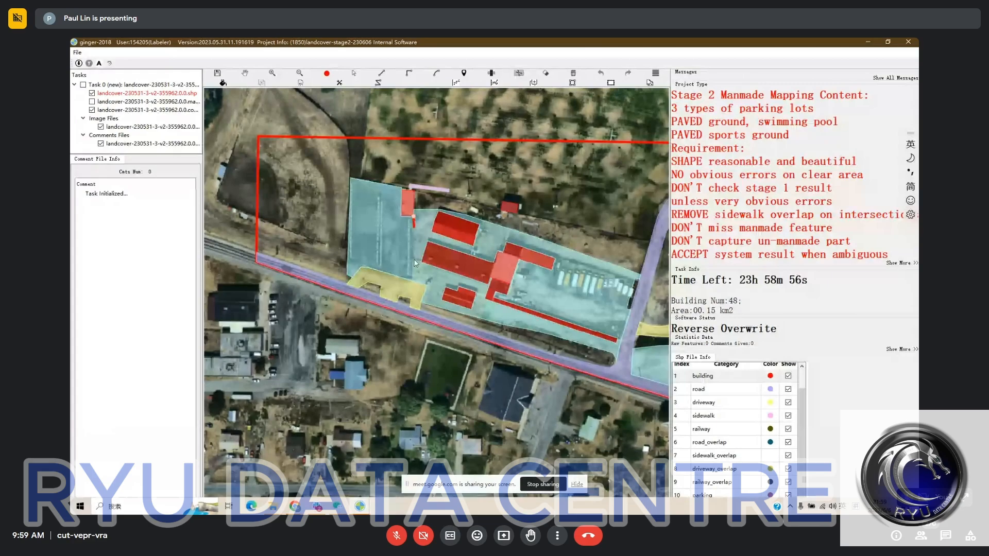
{"action": "left_click", "coordinate": [412, 283]}
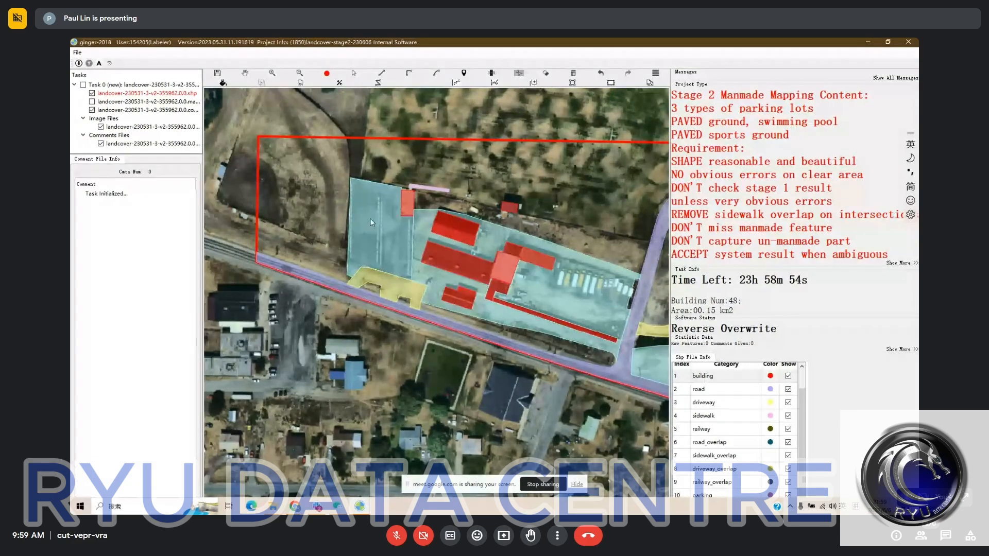
{"action": "key", "text": "space"}
{"action": "key", "text": "space"}
- Try deleting the whole pavement label over the building yard and bus lot, check the bare imagery, and undo the deletion
{"action": "key", "text": "s"}
{"action": "left_click", "coordinate": [425, 238]}
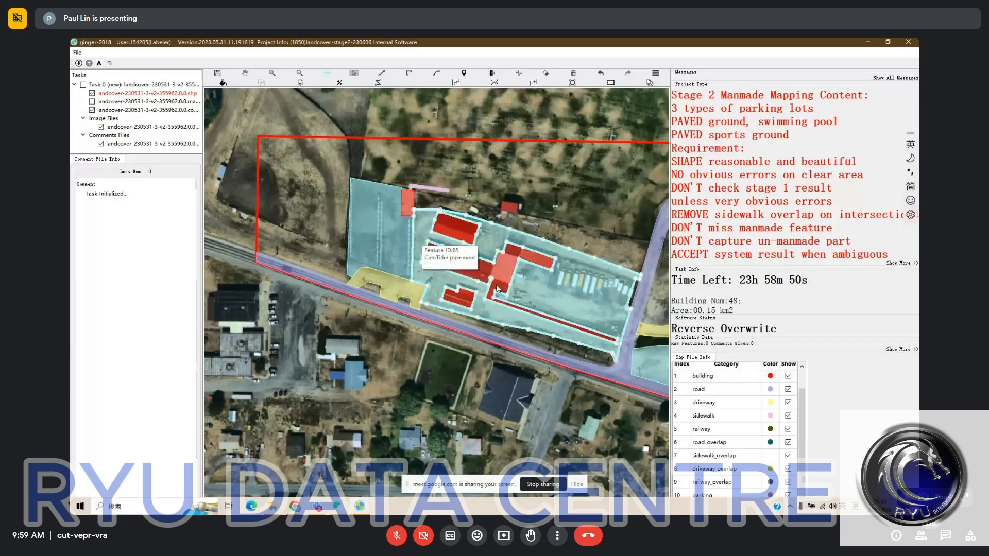
{"action": "key", "text": "Delete"}
{"action": "left_click_drag", "start_coordinate": [461, 233], "coordinate": [441, 229]}
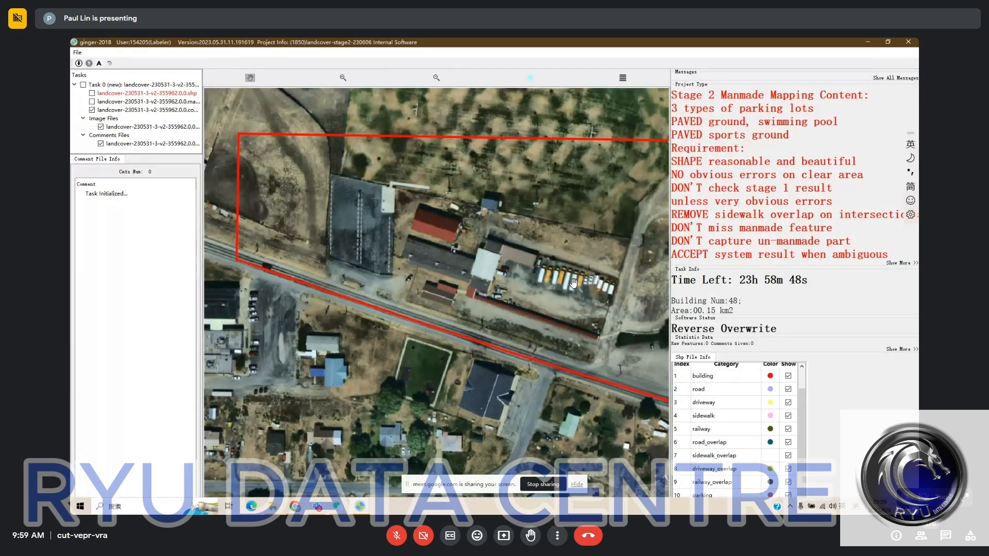
{"action": "left_click_drag", "start_coordinate": [536, 286], "coordinate": [509, 286]}
{"action": "key", "text": "ctrl+z"}
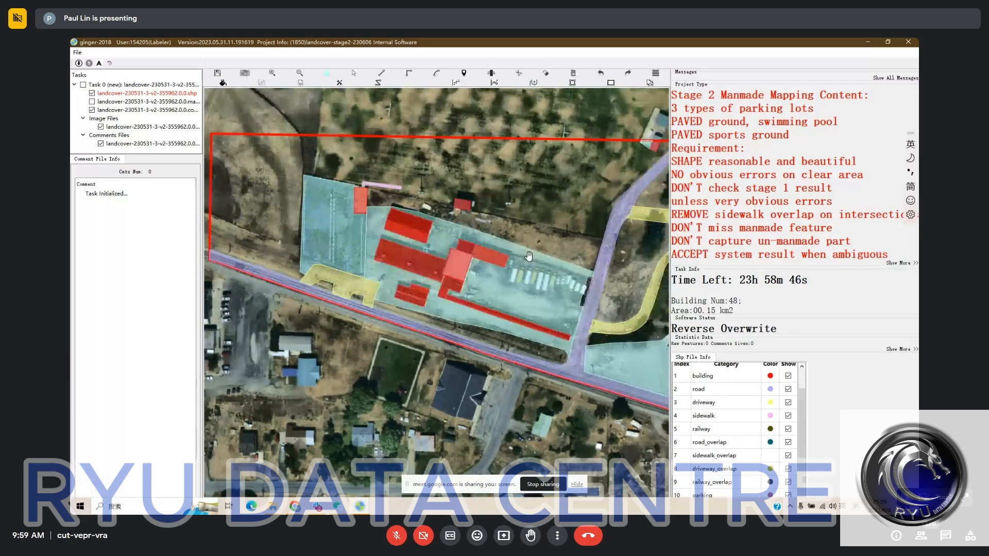
- Try to split the yard pavement between the western buildings and the bus lot, checking the boundary on the bare imagery
{"action": "key", "text": "space"}
{"action": "key", "text": "space"}
{"action": "key", "text": "c"}
{"action": "left_click", "coordinate": [460, 240]}
{"action": "left_click", "coordinate": [466, 220]}
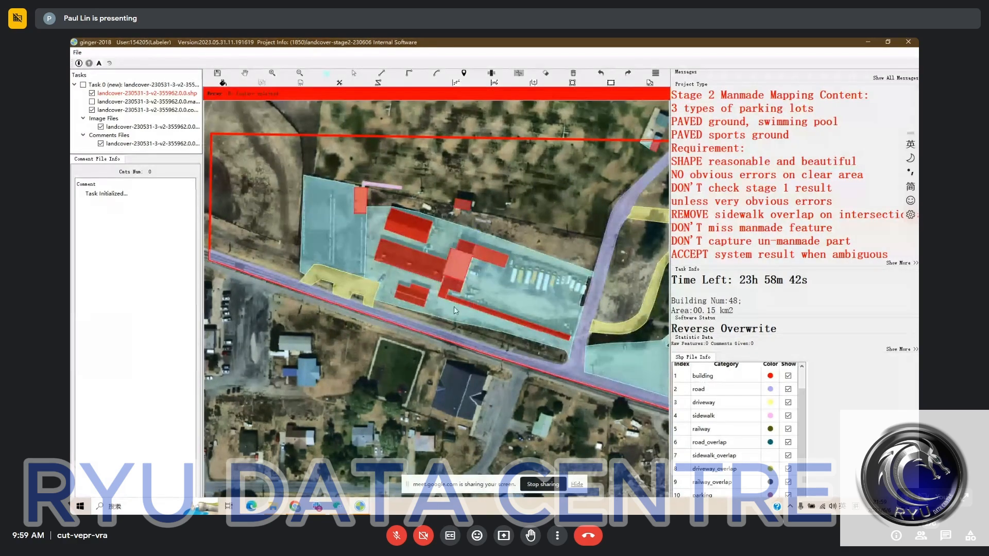
{"action": "key", "text": "s"}
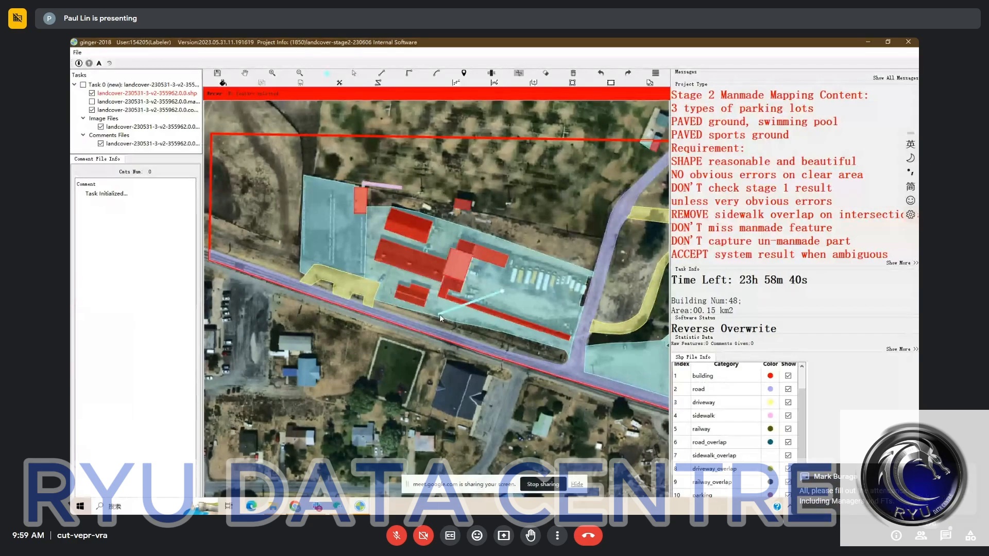
{"action": "key", "text": "c"}
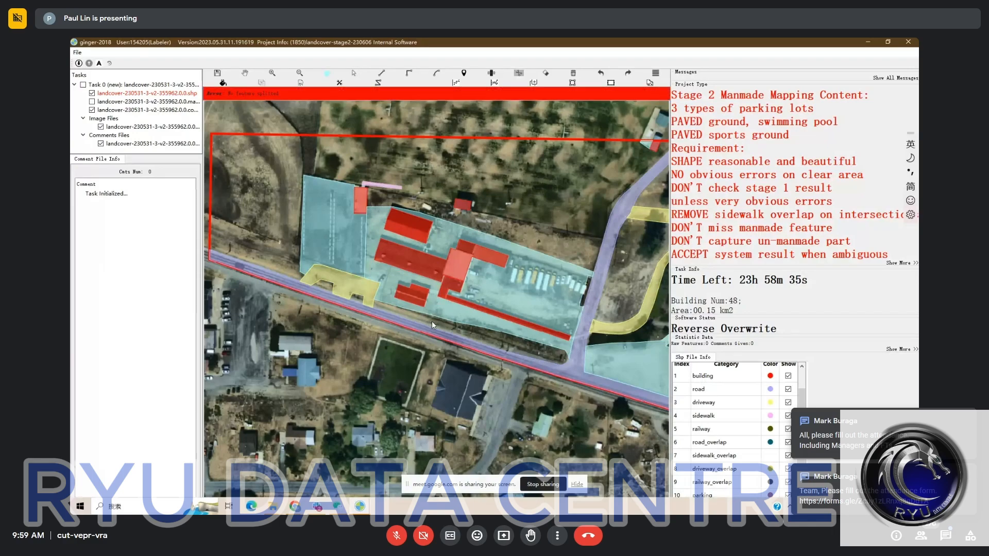
{"action": "key", "text": "space"}
{"action": "key", "text": "space"}
{"action": "key", "text": "space"}
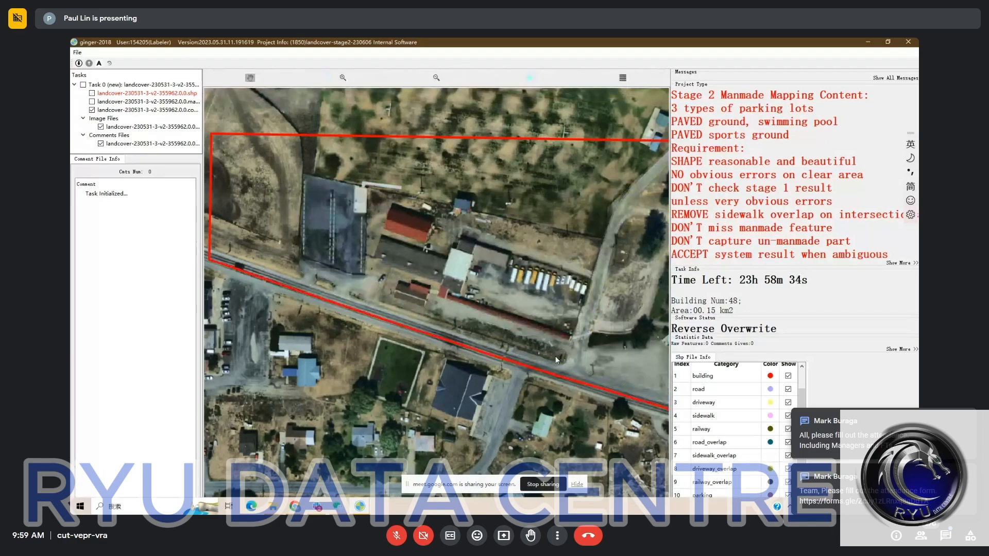
{"action": "key", "text": "space"}
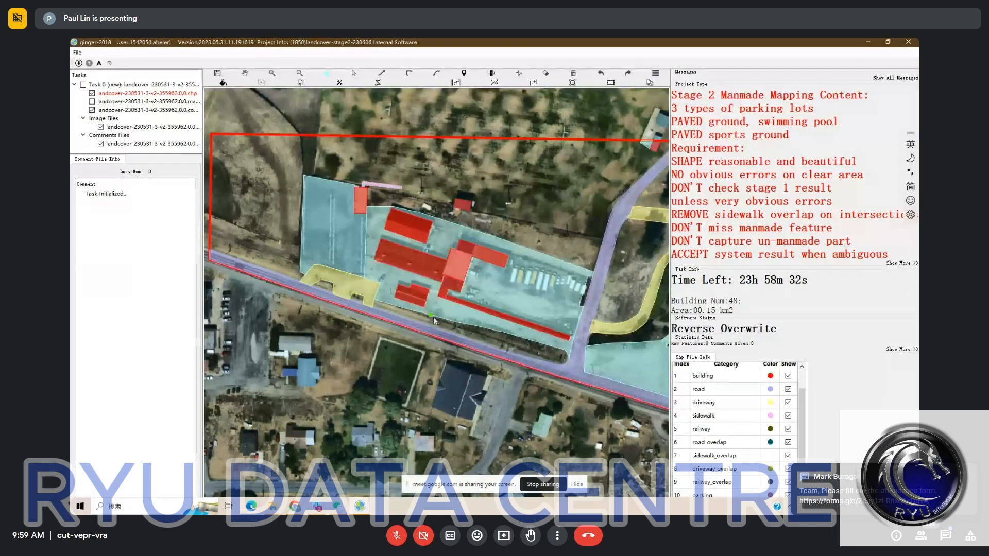
- Split the yard pavement from north of the white-roofed building to its southern edge, and delete the part around the western buildings
{"action": "key", "text": "Escape"}
{"action": "key", "text": "c"}
{"action": "left_click", "coordinate": [464, 219]}
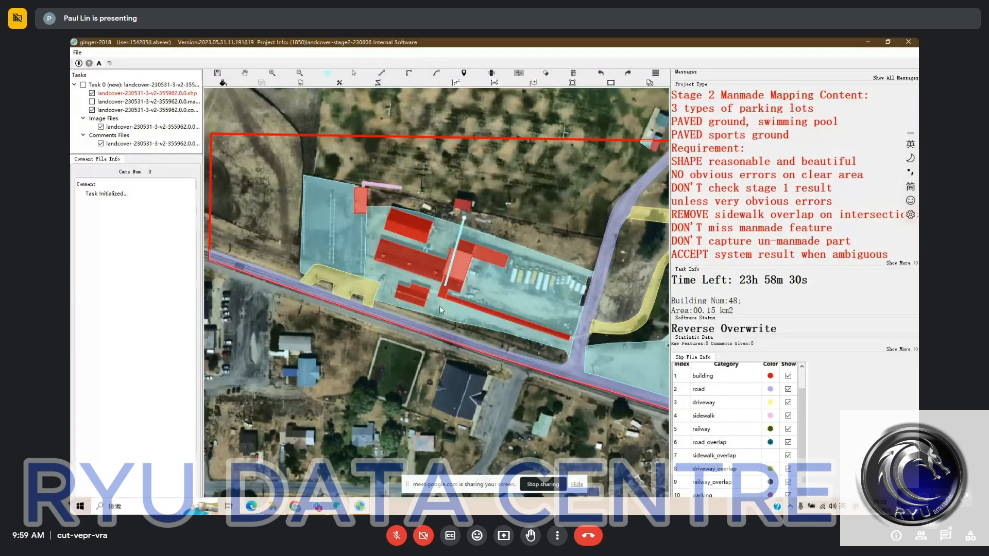
{"action": "left_click", "coordinate": [432, 315]}
{"action": "right_click", "coordinate": [433, 320]}
{"action": "left_click", "coordinate": [459, 268]}
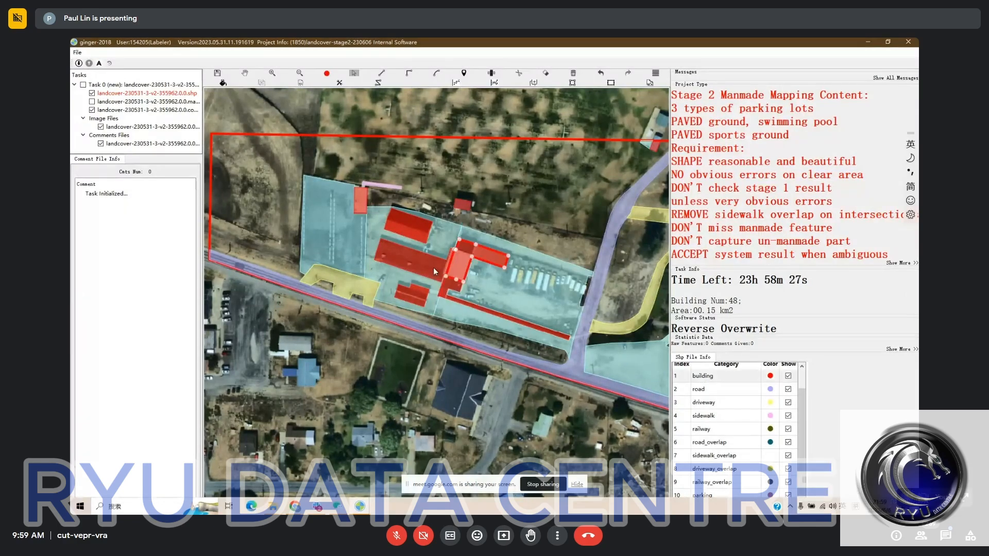
{"action": "left_click", "coordinate": [433, 268], "text": "ctrl"}
{"action": "scroll", "coordinate": [445, 294], "scroll_direction": "up", "scroll_amount": 1}
{"action": "scroll", "coordinate": [446, 294], "scroll_direction": "up", "scroll_amount": 1}
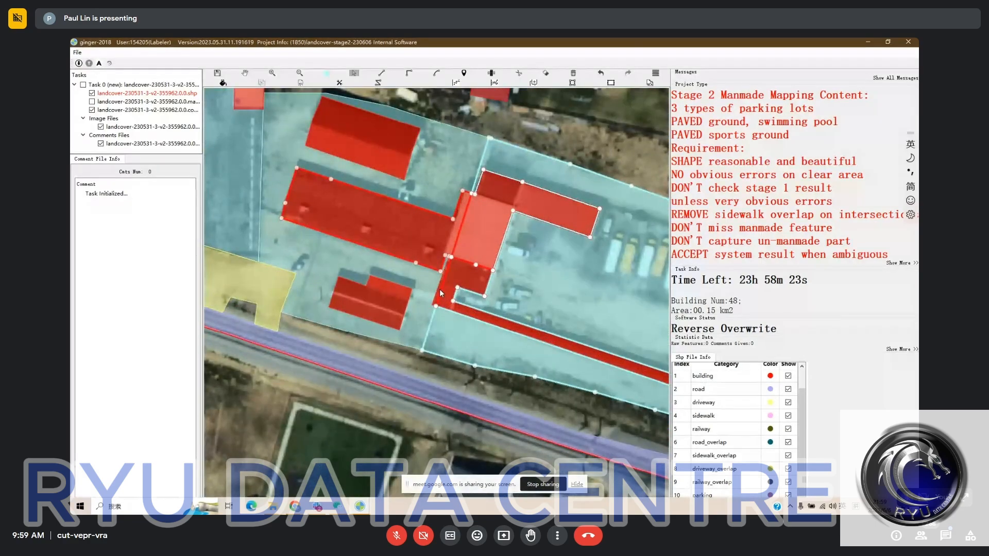
{"action": "left_click", "coordinate": [440, 293]}
{"action": "left_click", "coordinate": [424, 301]}
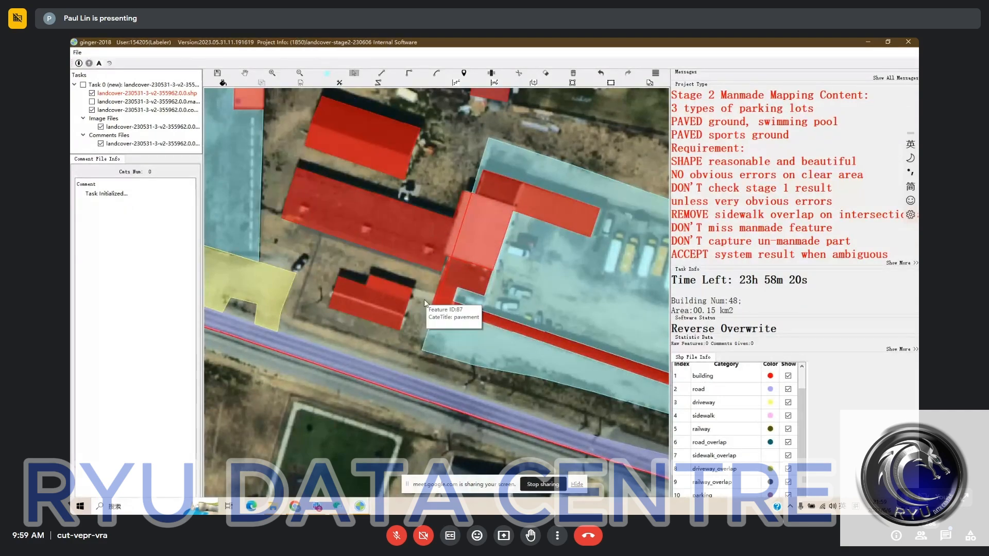
- Inspect the adjoining building labels around the white-roofed building and its southern corner
{"action": "left_click", "coordinate": [502, 203]}
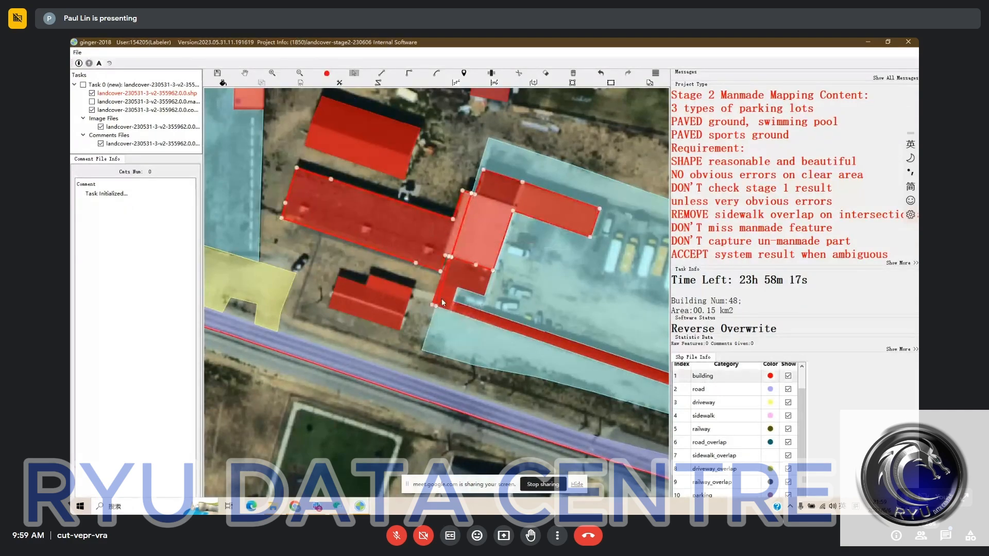
{"action": "left_click", "coordinate": [442, 302]}
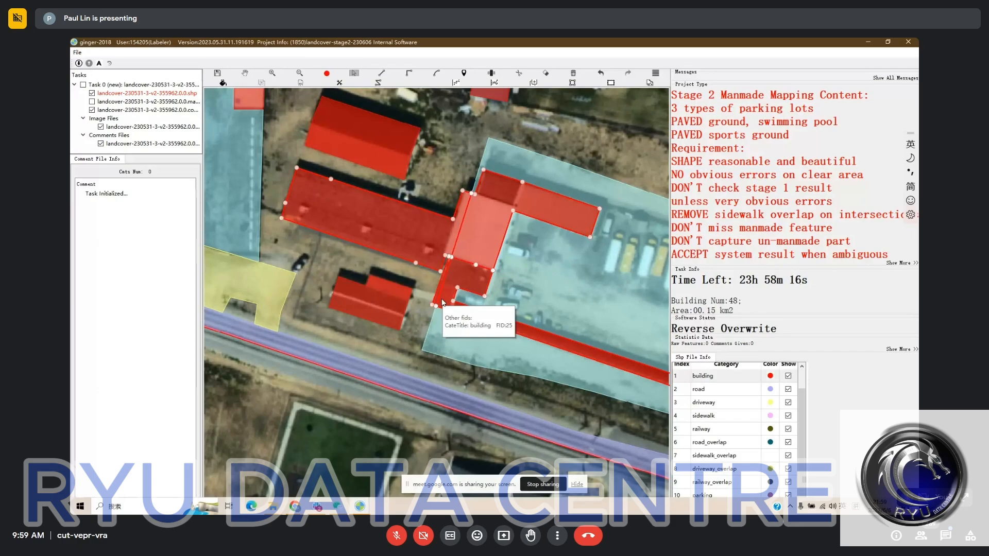
{"action": "key", "text": "Escape"}
{"action": "scroll", "coordinate": [407, 262], "scroll_direction": "down", "scroll_amount": 2}
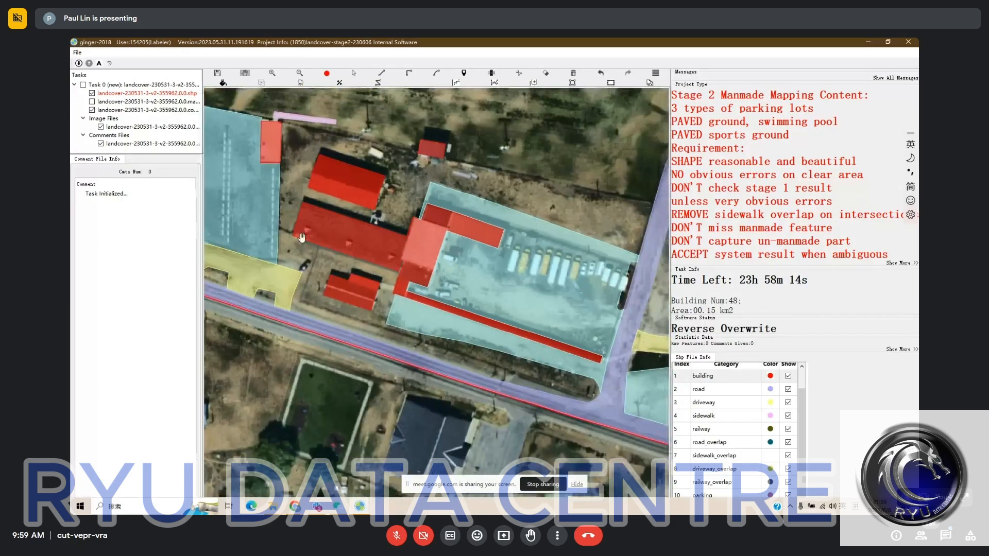
- Review the northwestern lot, its driveway and the bus-lot pavement, comparing their labels with the bare imagery
{"action": "left_click_drag", "start_coordinate": [302, 237], "coordinate": [526, 320]}
{"action": "key", "text": "space"}
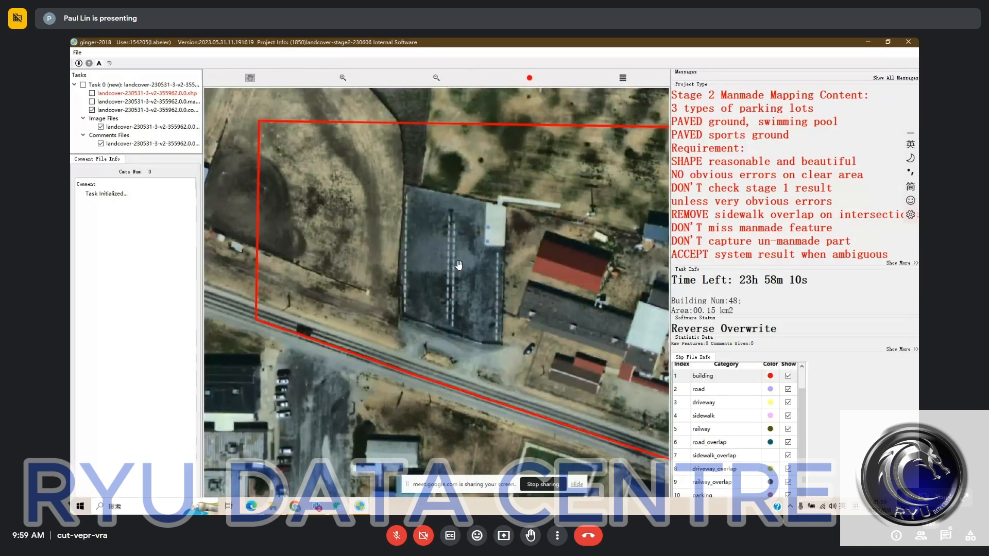
{"action": "scroll", "coordinate": [459, 265], "scroll_direction": "down", "scroll_amount": 2}
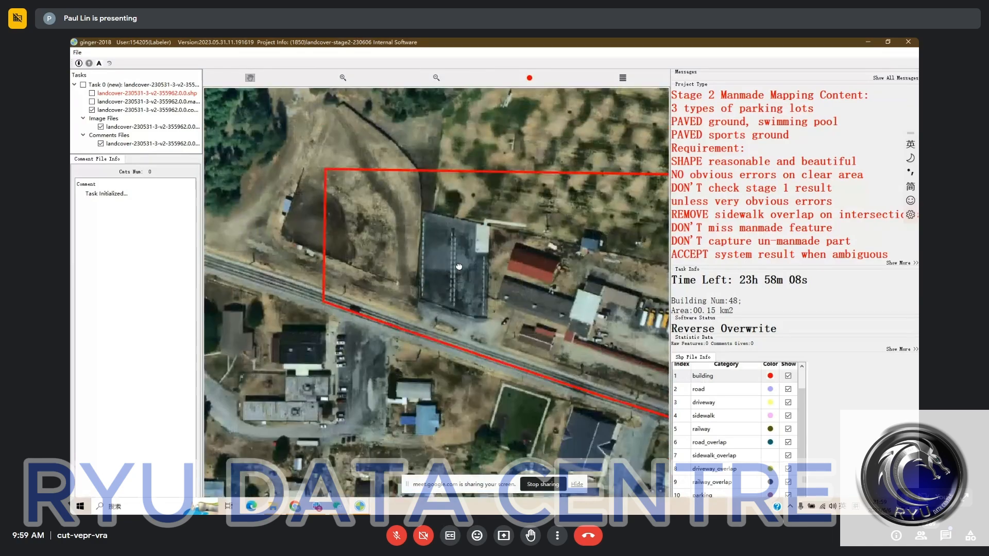
{"action": "scroll", "coordinate": [453, 268], "scroll_direction": "up", "scroll_amount": 1}
{"action": "key", "text": "space"}
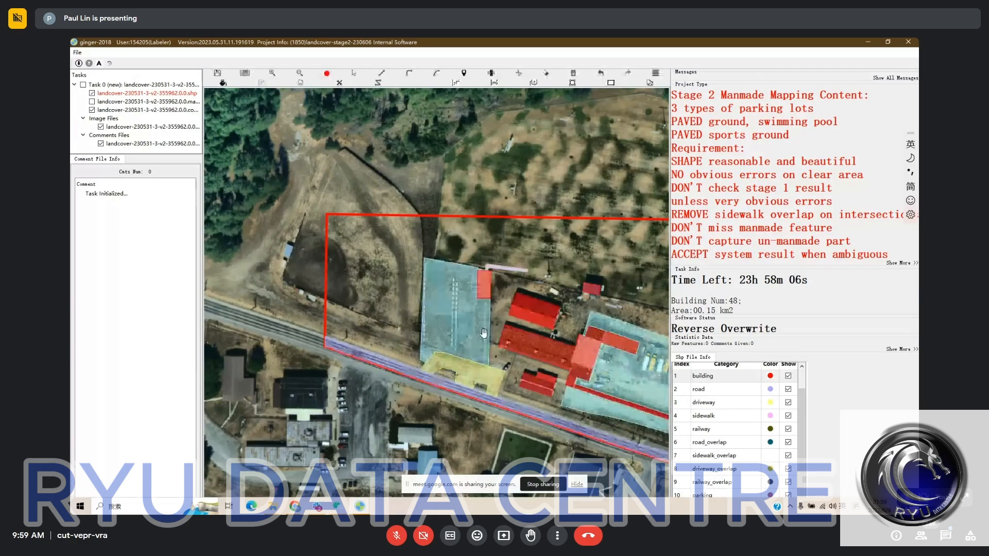
{"action": "left_click_drag", "start_coordinate": [483, 333], "coordinate": [404, 275]}
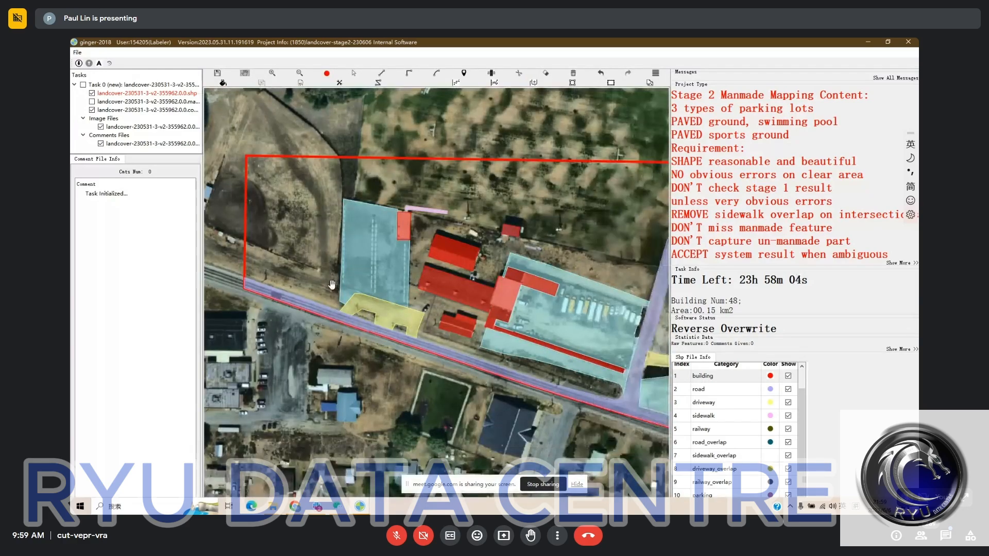
{"action": "left_click_drag", "start_coordinate": [529, 280], "coordinate": [441, 250]}
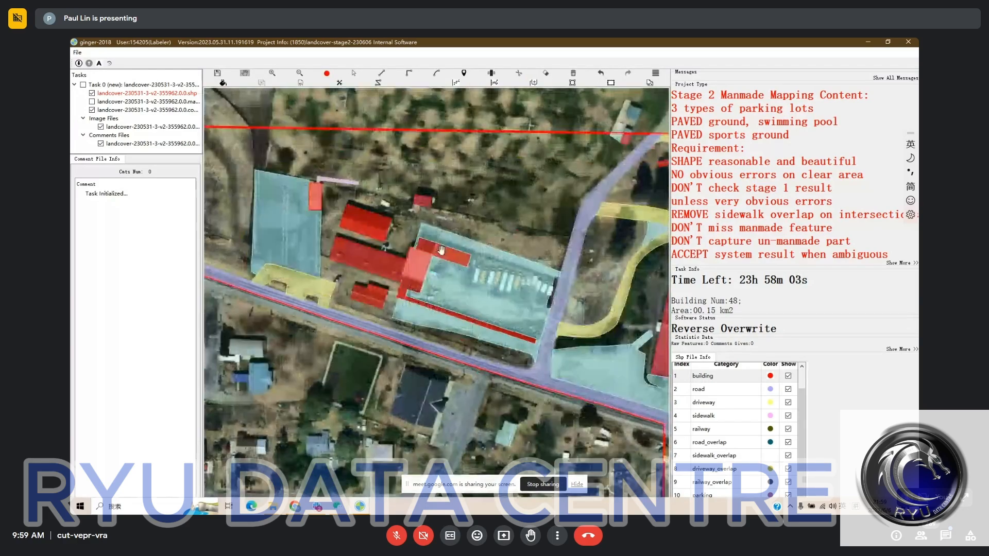
{"action": "key", "text": "space"}
{"action": "key", "text": "space"}
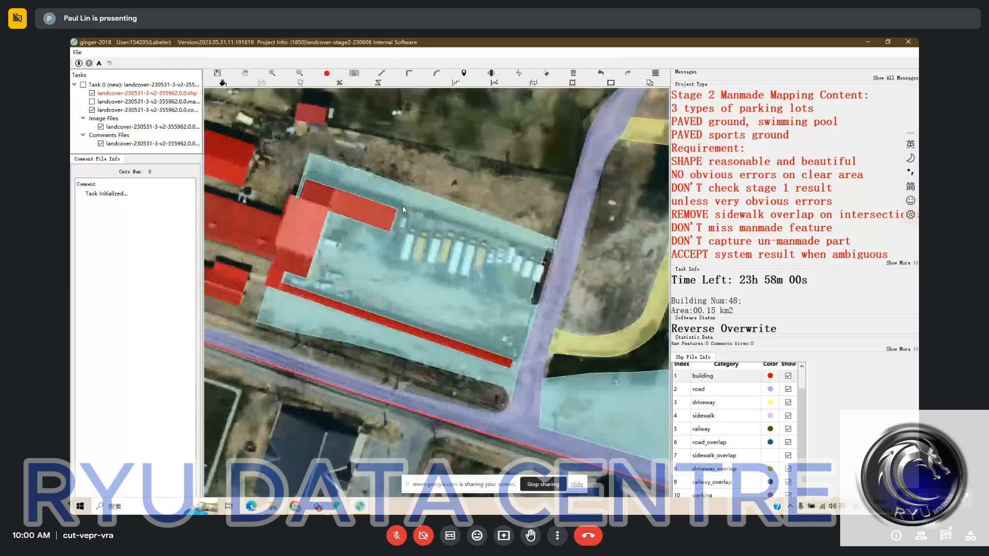
- Cut the bus-lot pavement just north of the parked buses, from the building to the road, and delete the northern strip
{"action": "key", "text": "c"}
{"action": "left_click", "coordinate": [398, 210]}
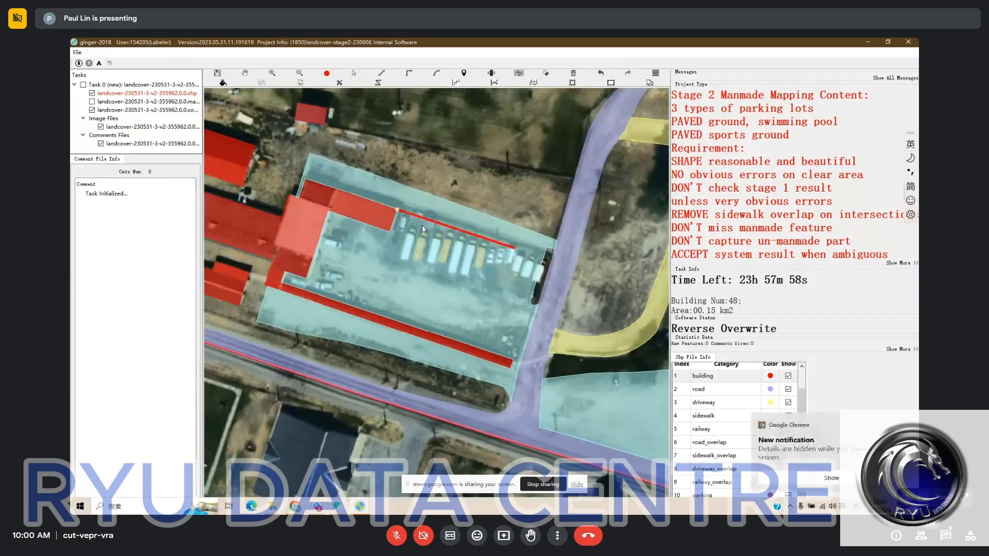
{"action": "left_click", "coordinate": [399, 204]}
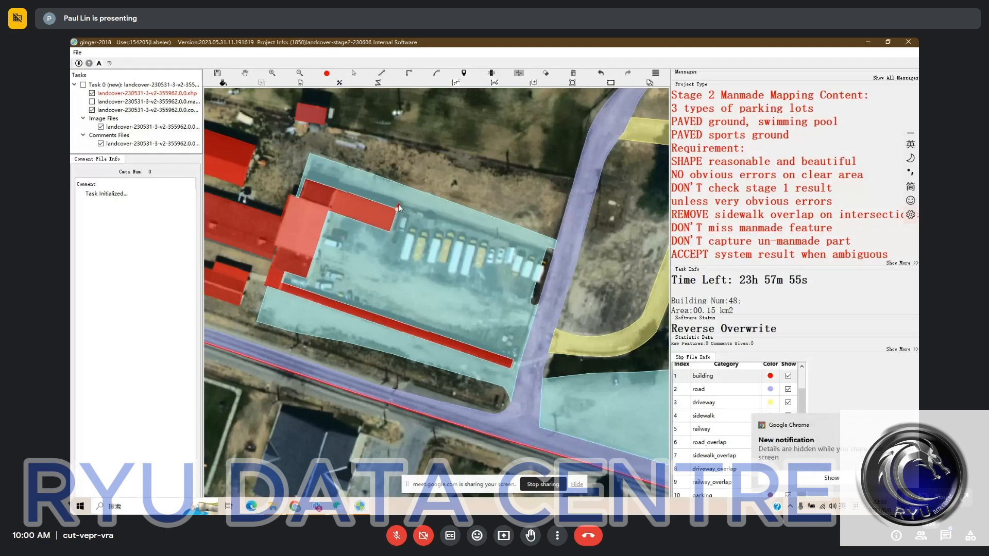
{"action": "left_click", "coordinate": [546, 252]}
{"action": "right_click", "coordinate": [538, 251]}
{"action": "left_click", "coordinate": [523, 237]}
{"action": "key", "text": "Delete"}
- Reshape the southern edge of the bus-lot pavement, from its southwestern corner to the access road, below the long narrow building
{"action": "left_click_drag", "start_coordinate": [447, 257], "coordinate": [457, 230]}
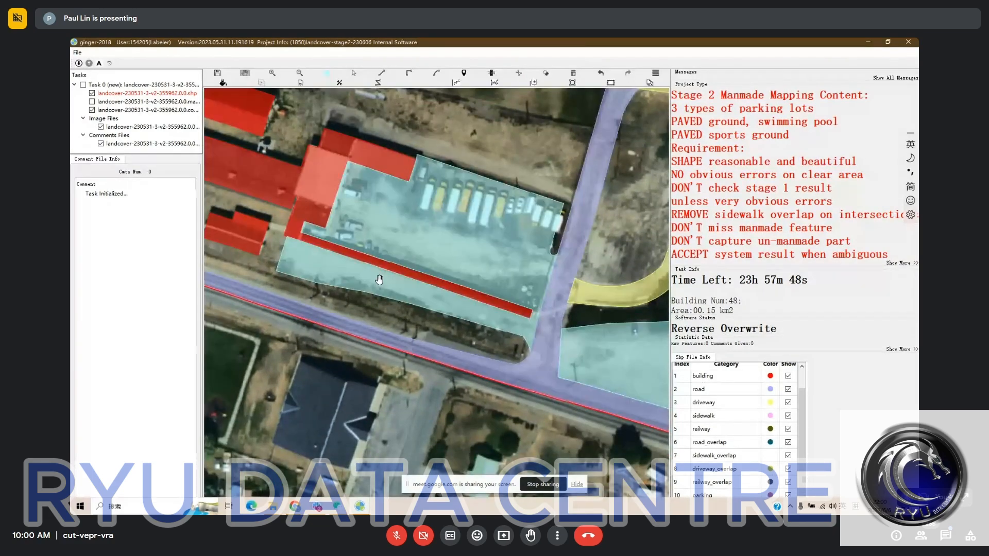
{"action": "left_click_drag", "start_coordinate": [380, 280], "coordinate": [392, 266]}
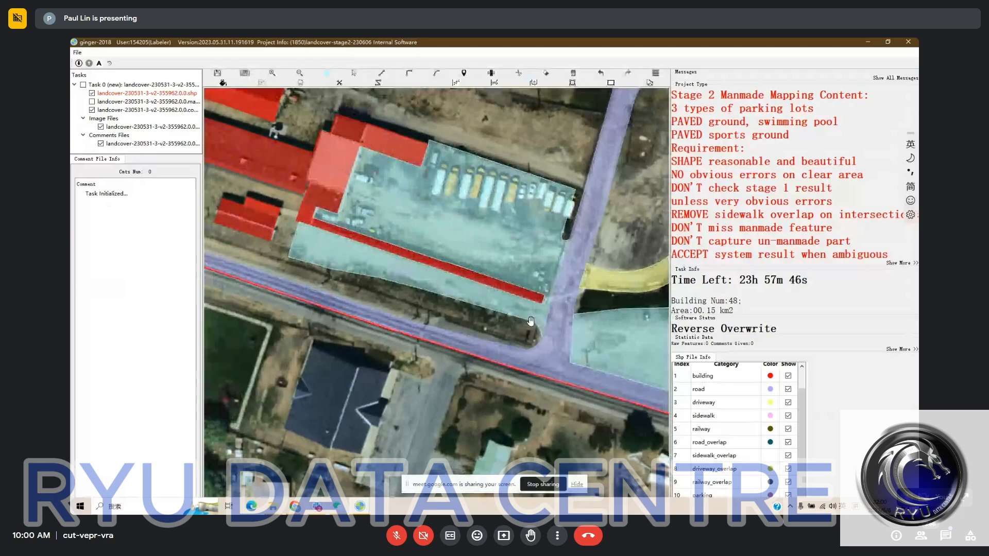
{"action": "key", "text": "space"}
{"action": "key", "text": "space"}
{"action": "left_click", "coordinate": [306, 253]}
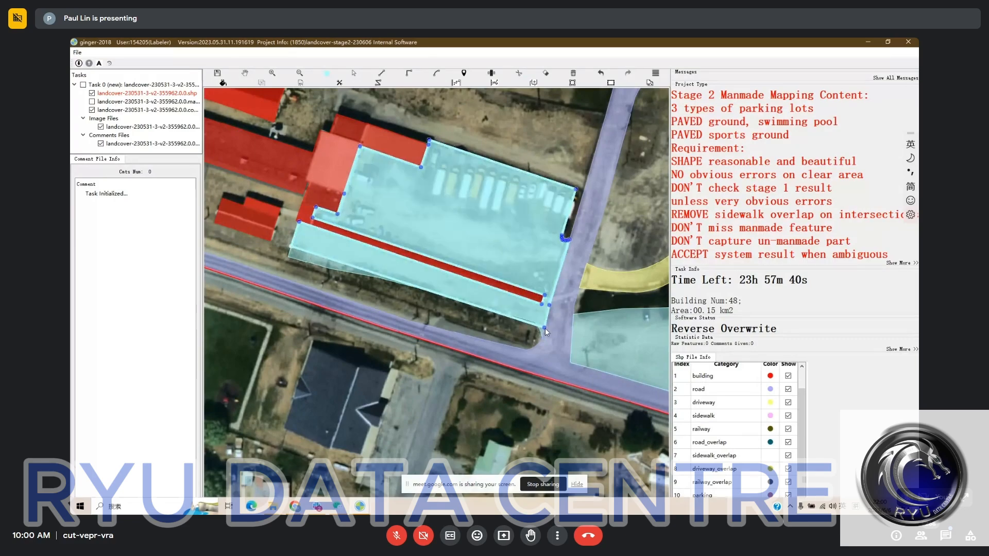
{"action": "left_click", "coordinate": [545, 329]}
- Review the access road, the loop driveway and the pavement around the large blue-roofed building, comparing their labels with the bare imagery
{"action": "left_click_drag", "start_coordinate": [449, 309], "coordinate": [360, 314]}
{"action": "scroll", "coordinate": [393, 300], "scroll_direction": "down", "scroll_amount": 2}
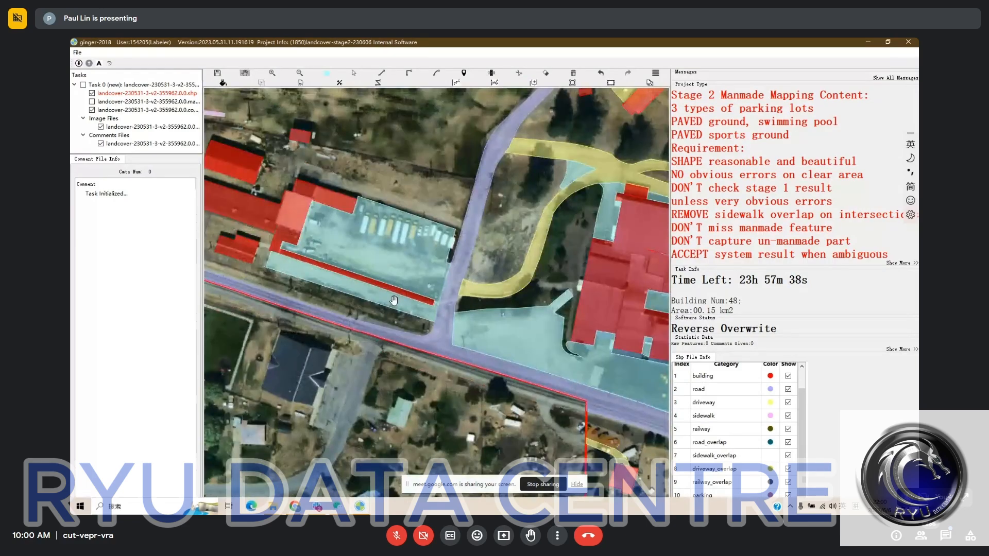
{"action": "left_click_drag", "start_coordinate": [444, 234], "coordinate": [480, 250]}
{"action": "key", "text": "space"}
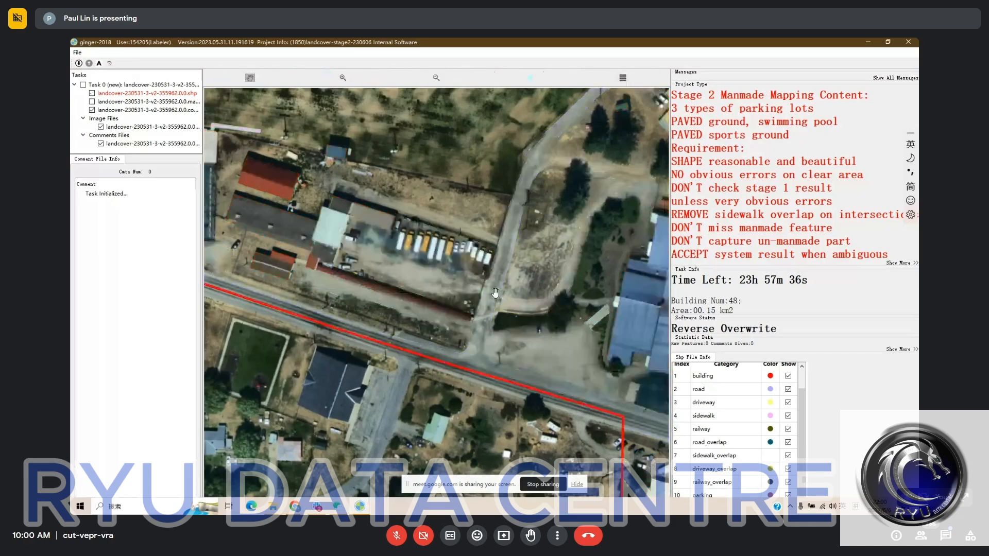
{"action": "left_click_drag", "start_coordinate": [495, 293], "coordinate": [390, 309]}
{"action": "key", "text": "space"}
{"action": "key", "text": "space"}
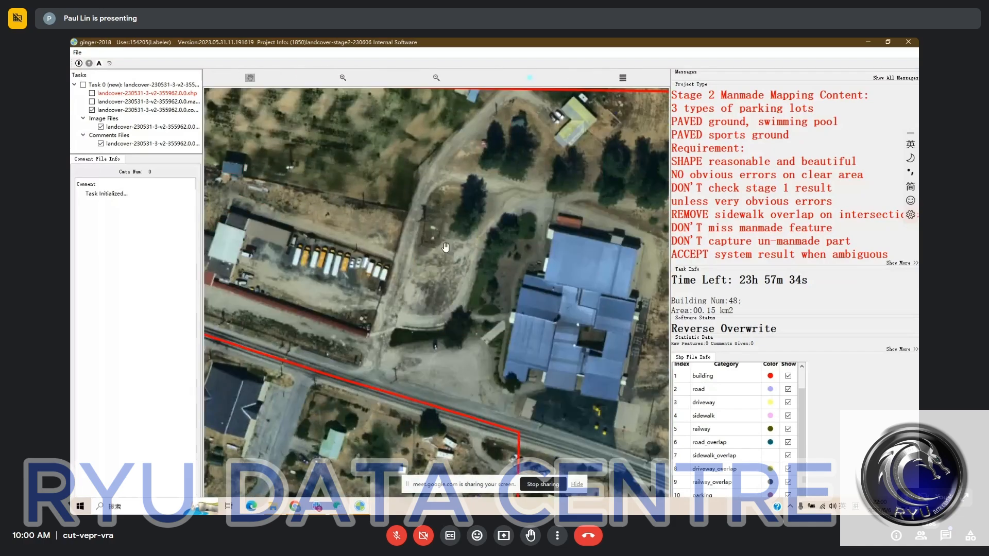
{"action": "key", "text": "space"}
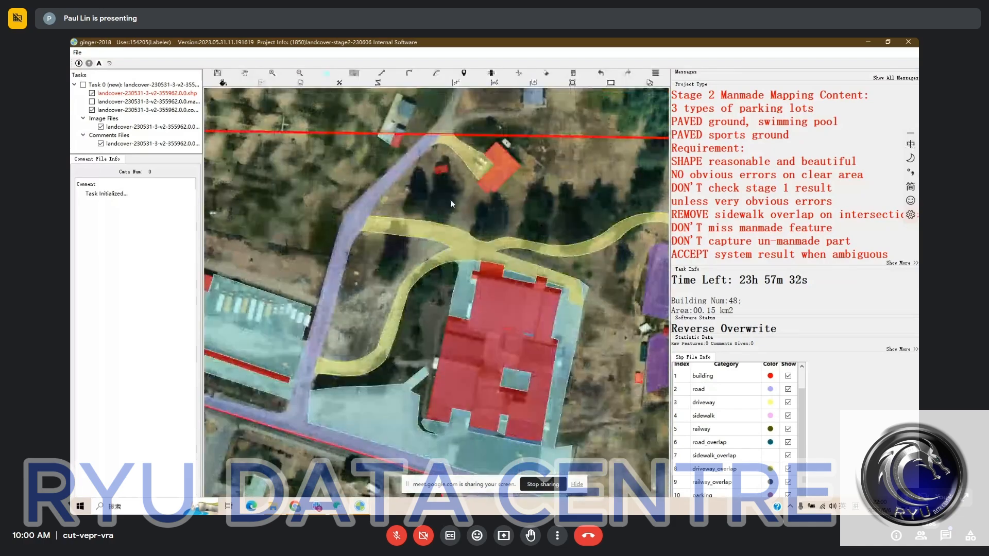
{"action": "left_click_drag", "start_coordinate": [455, 195], "coordinate": [468, 168]}
{"action": "key", "text": "space"}
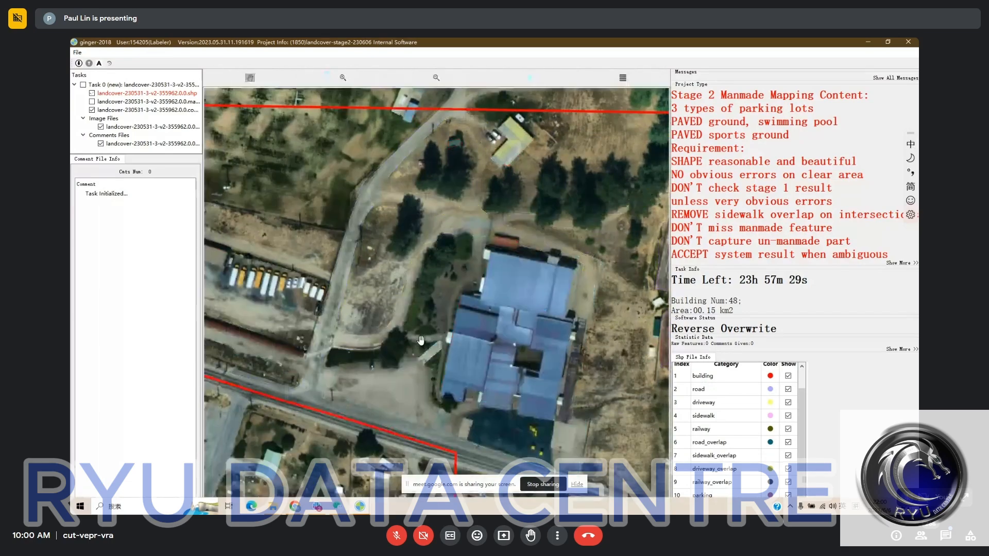
{"action": "left_click_drag", "start_coordinate": [424, 341], "coordinate": [428, 236]}
{"action": "key", "text": "space"}
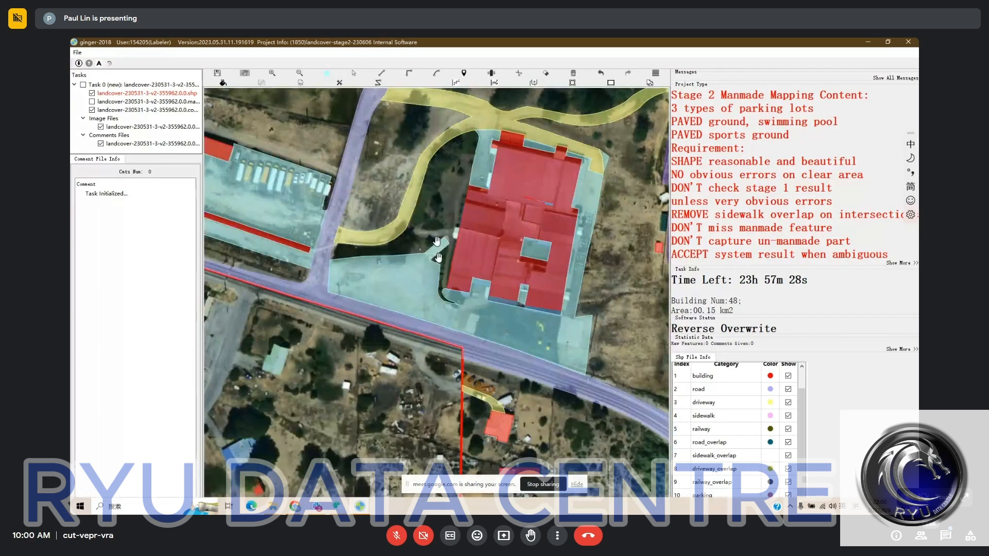
- Reshape the pavement edge at the tip of the curved planting strip by the large building's southwestern corner
{"action": "key", "text": "space"}
{"action": "key", "text": "space"}
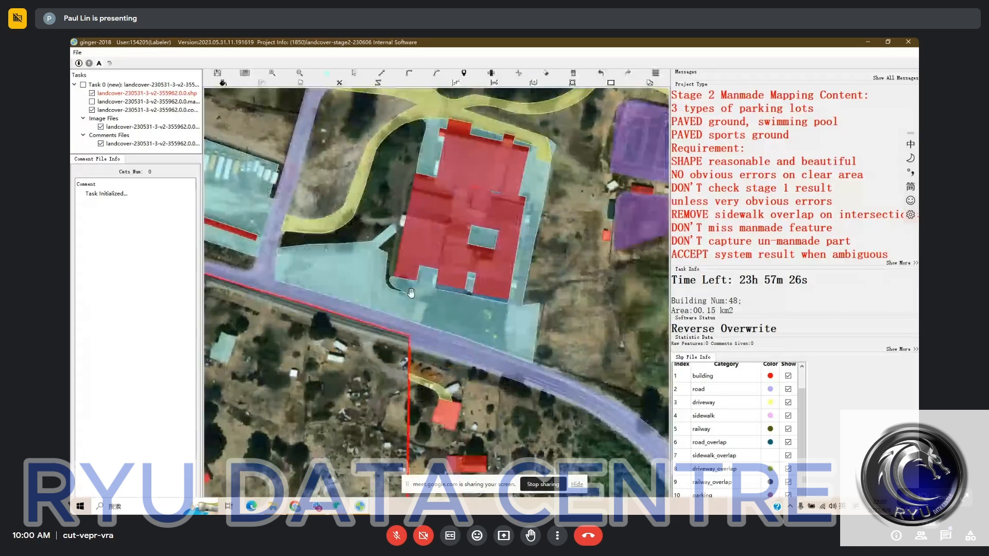
{"action": "scroll", "coordinate": [411, 292], "scroll_direction": "up", "scroll_amount": 2}
{"action": "key", "text": "space"}
{"action": "key", "text": "space"}
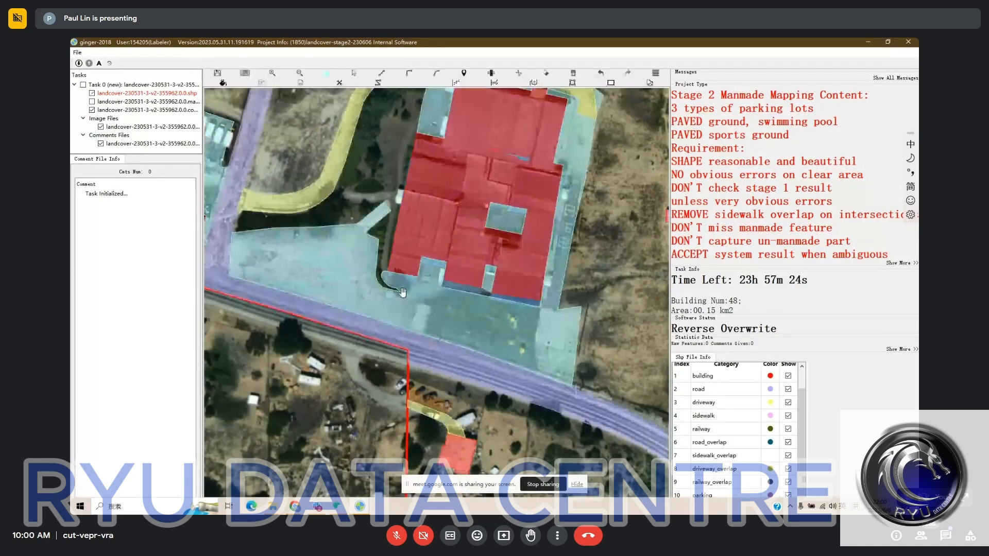
{"action": "scroll", "coordinate": [404, 295], "scroll_direction": "up", "scroll_amount": 2}
{"action": "key", "text": "space"}
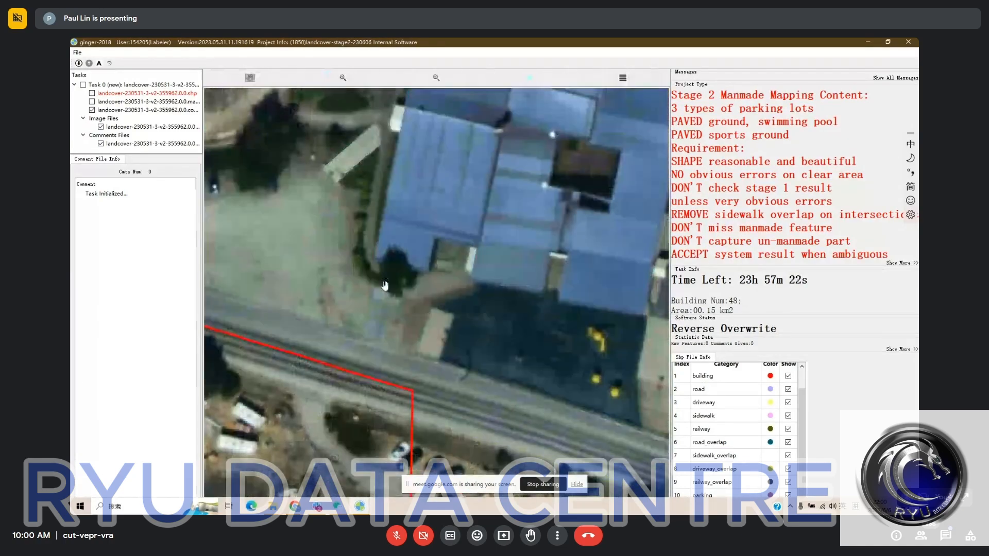
{"action": "key", "text": "space"}
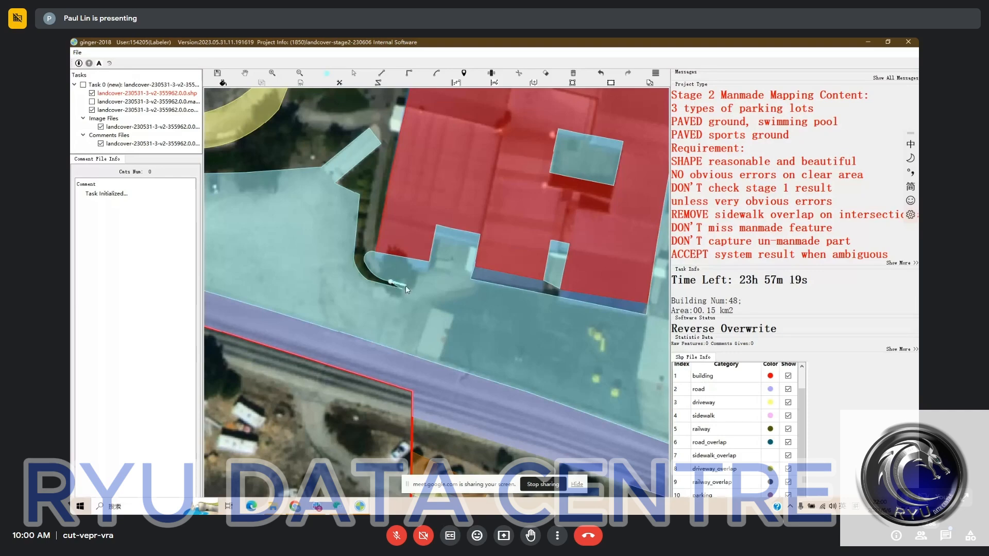
{"action": "left_click", "coordinate": [402, 289]}
- Compare the pavement and driveway labels along the large building's eastern and northwestern sides with the bare imagery
{"action": "left_click_drag", "start_coordinate": [410, 310], "coordinate": [346, 306]}
{"action": "scroll", "coordinate": [400, 302], "scroll_direction": "down", "scroll_amount": 2}
{"action": "key", "text": "space"}
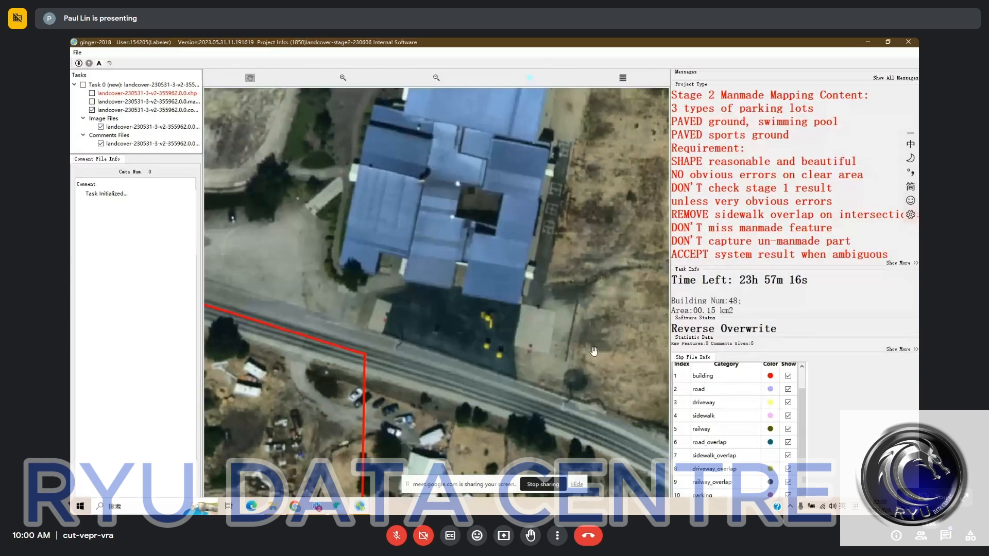
{"action": "left_click_drag", "start_coordinate": [594, 351], "coordinate": [583, 364]}
{"action": "key", "text": "space"}
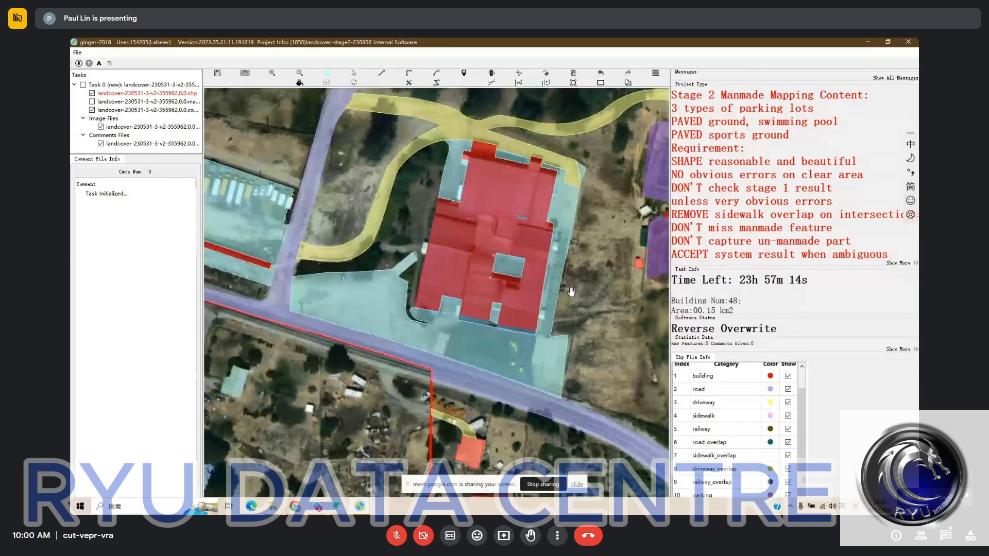
{"action": "key", "text": "space"}
{"action": "key", "text": "space"}
{"action": "key", "text": "space"}
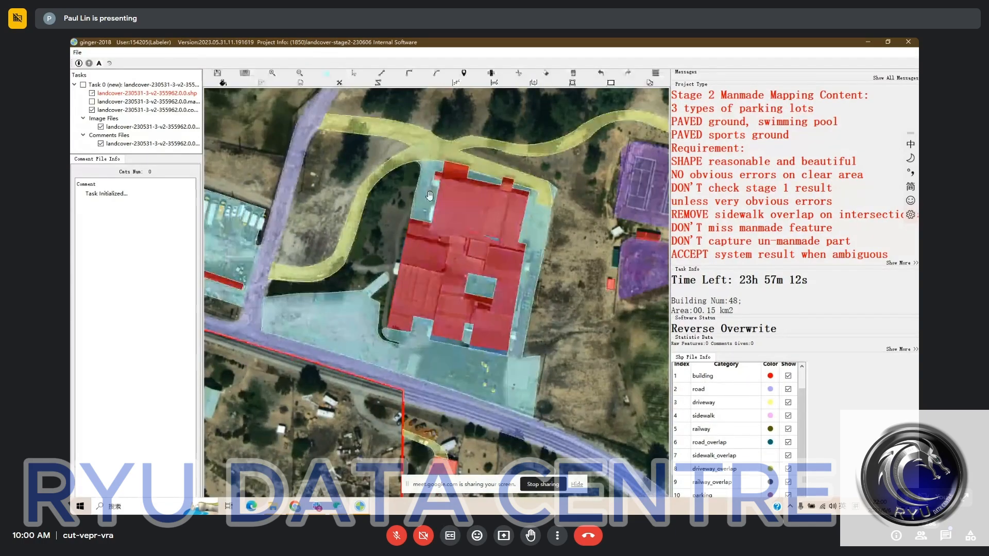
{"action": "key", "text": "space"}
{"action": "key", "text": "space"}
{"action": "key", "text": "space"}
{"action": "key", "text": "Delete"}
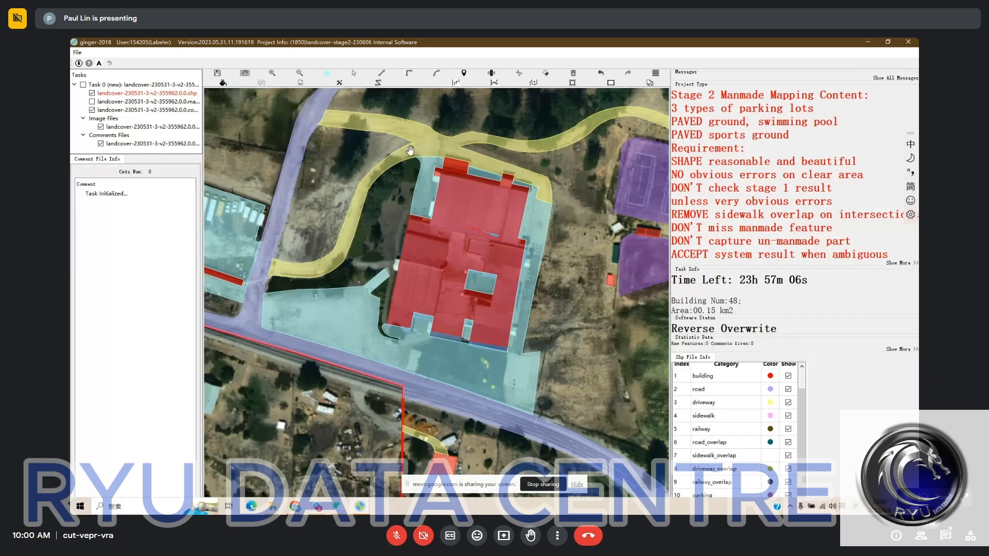
{"action": "key", "text": "space"}
- Reshape the southeastern corner of the large building's pavement with a short northern edge and a straight eastern edge down to the road
{"action": "key", "text": "space"}
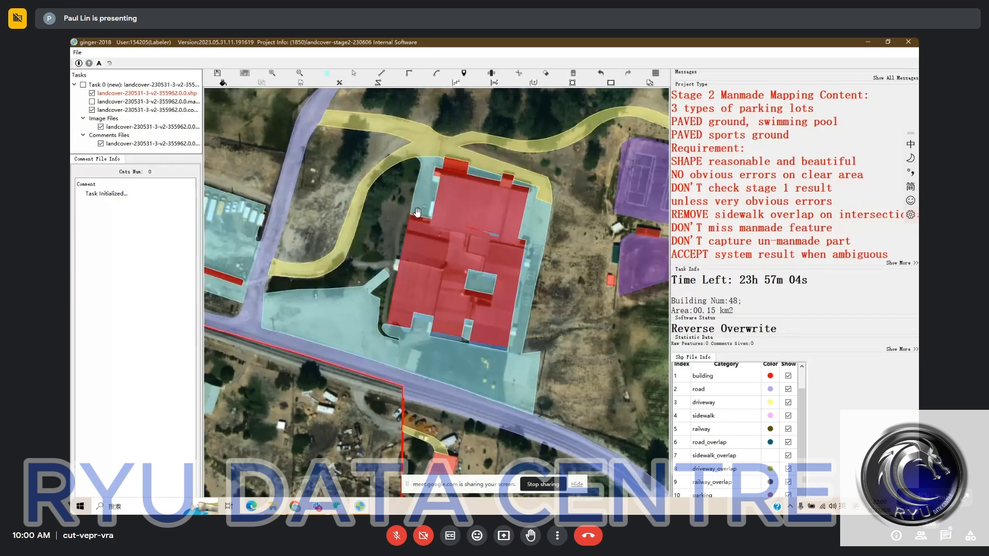
{"action": "scroll", "coordinate": [410, 216], "scroll_direction": "down", "scroll_amount": 1}
{"action": "key", "text": "space"}
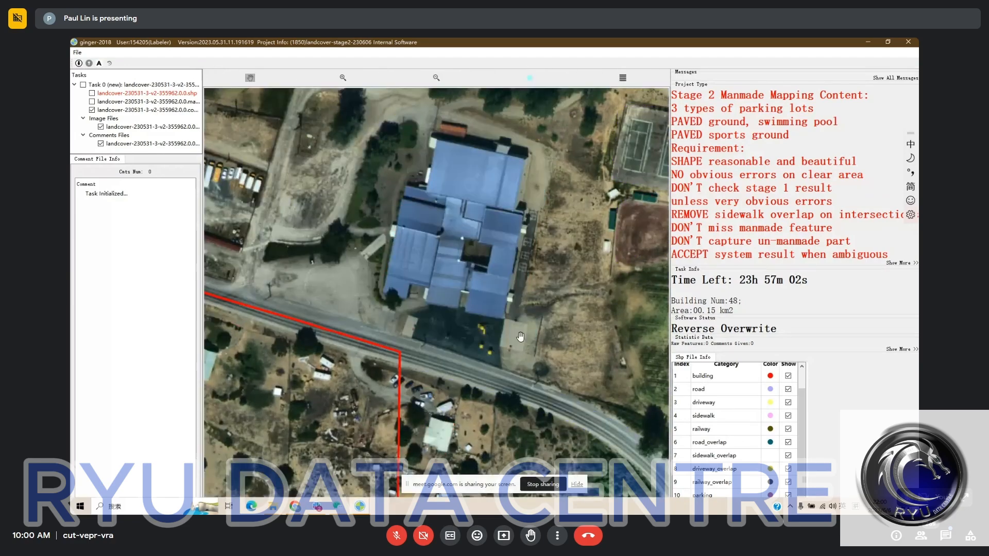
{"action": "key", "text": "space"}
{"action": "key", "text": "r"}
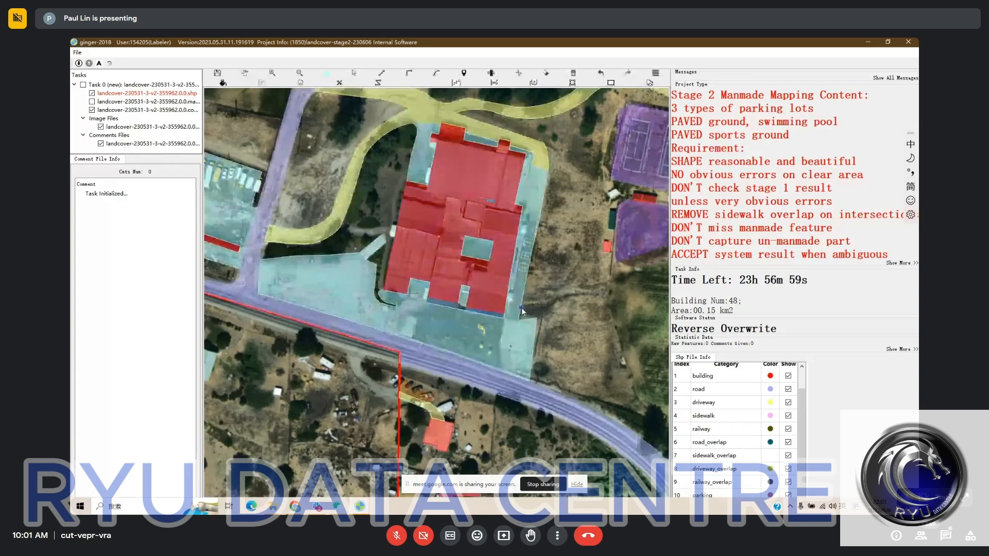
{"action": "key", "text": "space"}
{"action": "key", "text": "space"}
{"action": "left_click", "coordinate": [522, 306]}
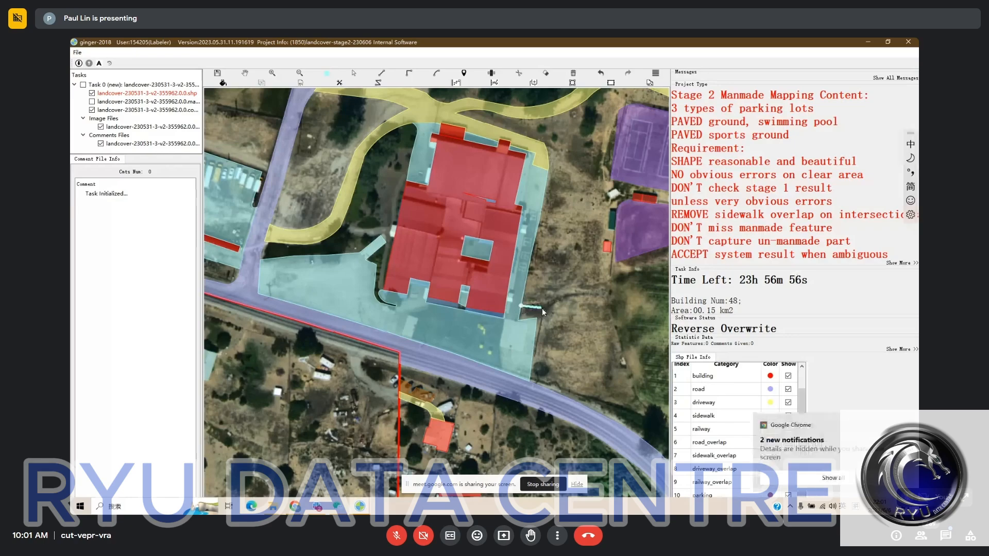
{"action": "left_click", "coordinate": [542, 308]}
{"action": "left_click", "coordinate": [531, 373]}
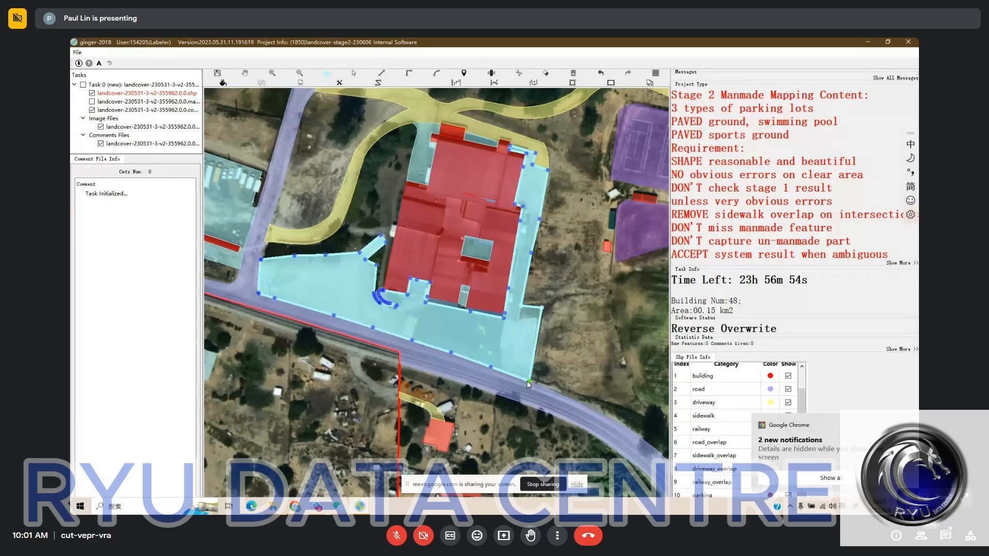
{"action": "key", "text": "h"}
- Straighten the northern edge of the tennis-court sports ground from its northwestern corner to its northeastern corner
{"action": "left_click_drag", "start_coordinate": [553, 331], "coordinate": [473, 317]}
{"action": "scroll", "coordinate": [477, 312], "scroll_direction": "down", "scroll_amount": 2}
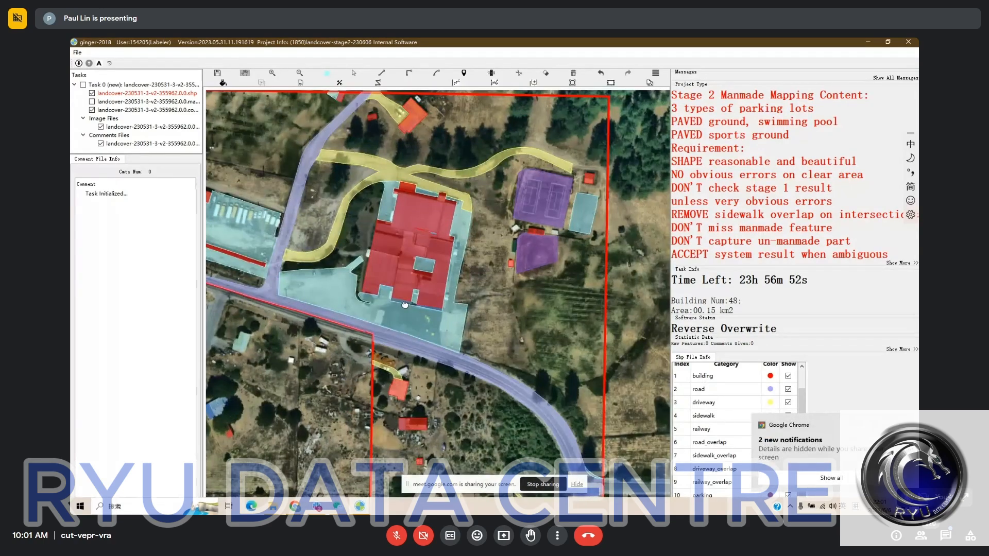
{"action": "key", "text": "space"}
{"action": "left_click_drag", "start_coordinate": [520, 297], "coordinate": [491, 324]}
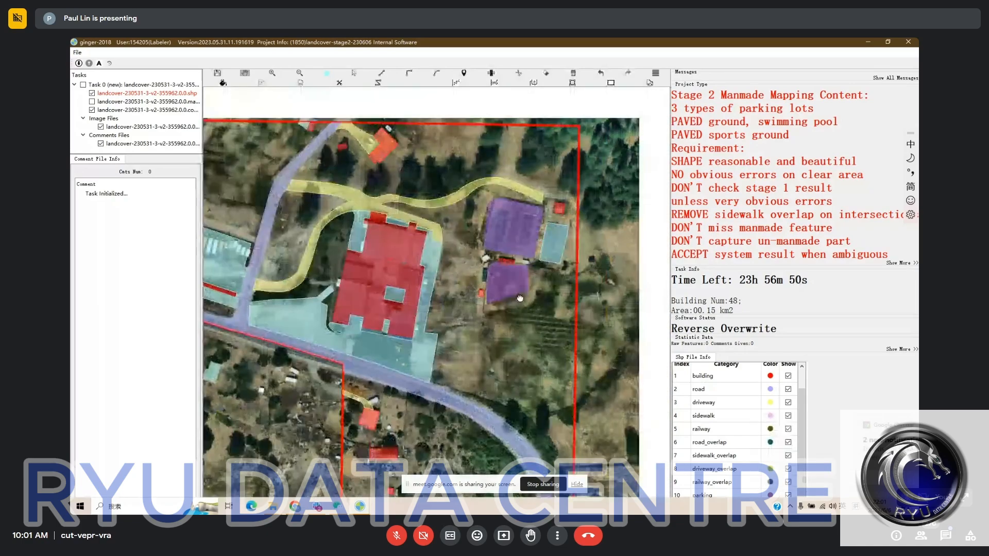
{"action": "scroll", "coordinate": [523, 273], "scroll_direction": "up", "scroll_amount": 1}
{"action": "key", "text": "space"}
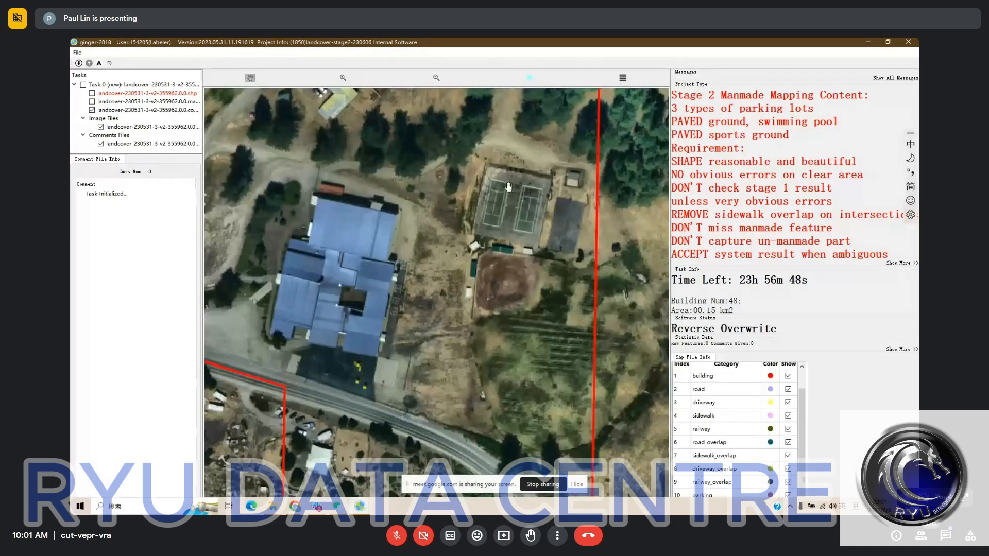
{"action": "key", "text": "space"}
{"action": "scroll", "coordinate": [500, 182], "scroll_direction": "up", "scroll_amount": 1}
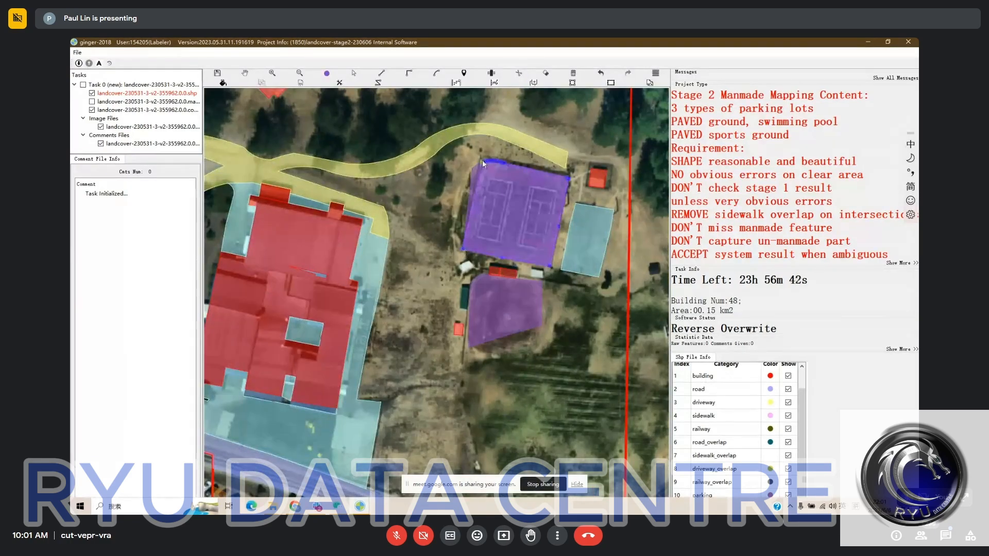
{"action": "left_click", "coordinate": [481, 157]}
{"action": "left_click", "coordinate": [569, 178]}
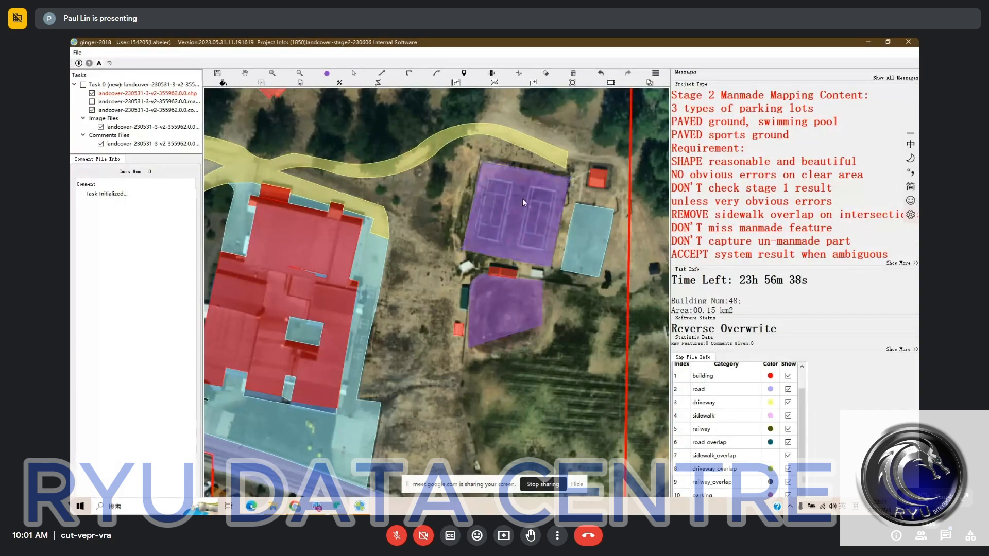
- Delete the sport_ground label from the unpaved ball field just south of the tennis courts
{"action": "left_click_drag", "start_coordinate": [523, 199], "coordinate": [518, 189]}
{"action": "key", "text": "space"}
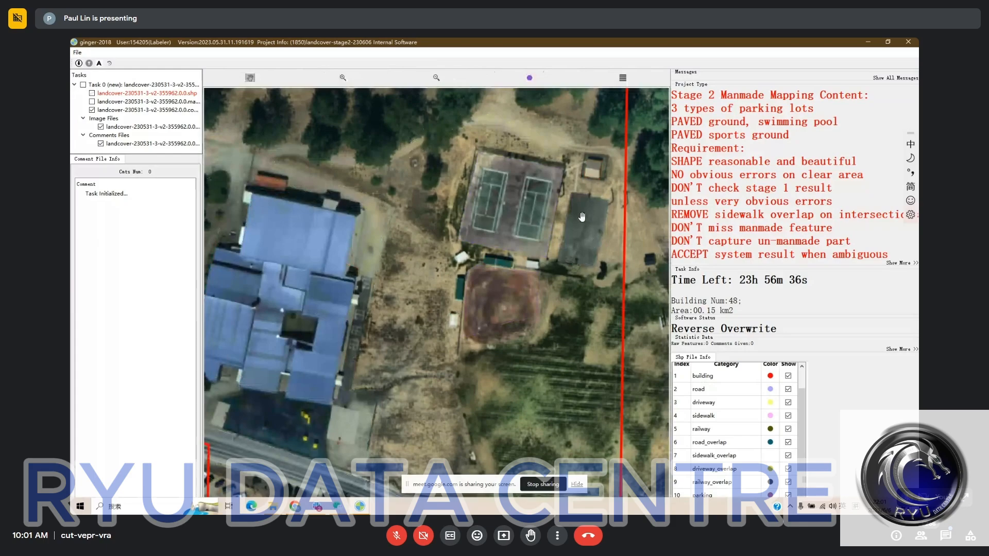
{"action": "key", "text": "space"}
{"action": "left_click_drag", "start_coordinate": [533, 308], "coordinate": [534, 199]}
{"action": "key", "text": "space"}
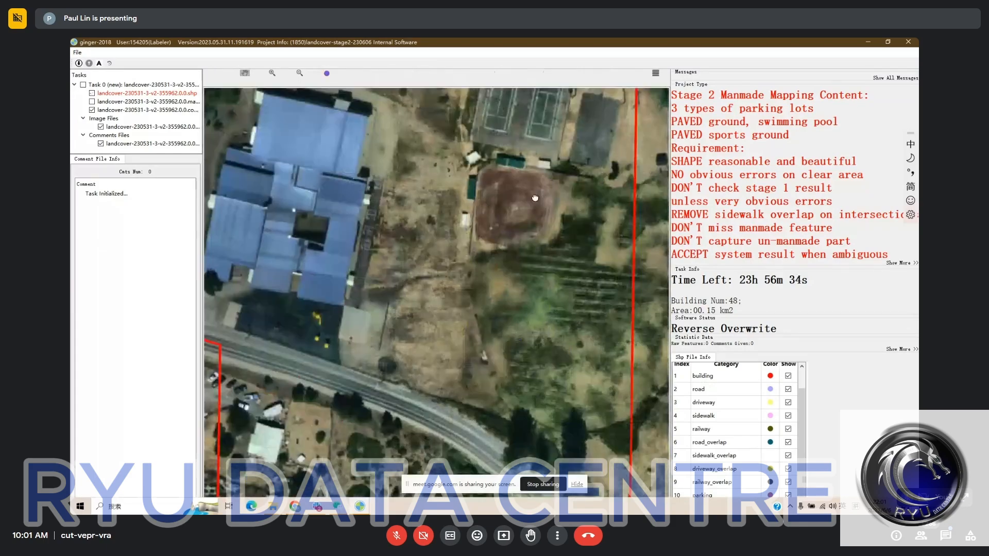
{"action": "key", "text": "space"}
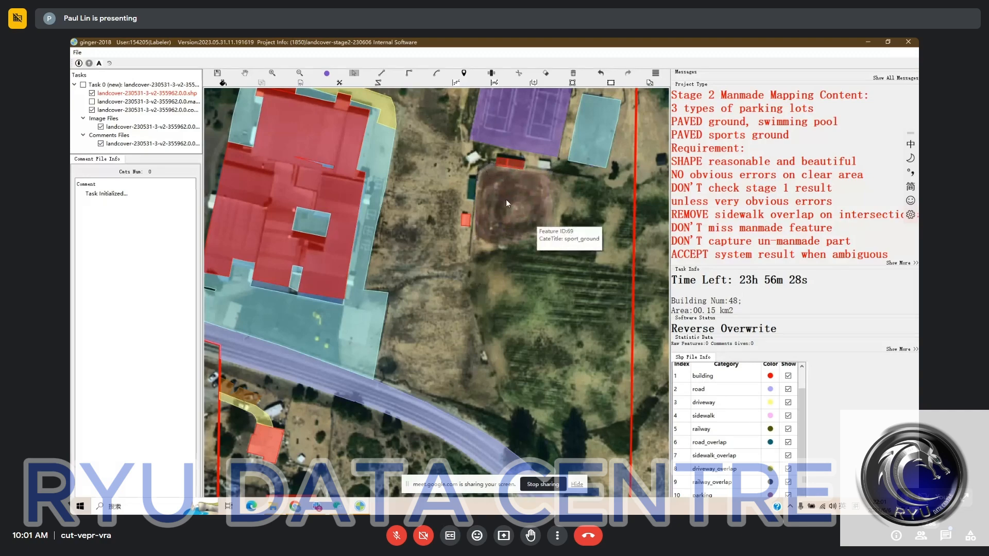
- Review the curved road, its eastern junction and the residential driveways to the south, comparing their labels with the bare imagery
{"action": "scroll", "coordinate": [517, 233], "scroll_direction": "down", "scroll_amount": 3}
{"action": "left_click_drag", "start_coordinate": [546, 276], "coordinate": [514, 150]}
{"action": "key", "text": "space"}
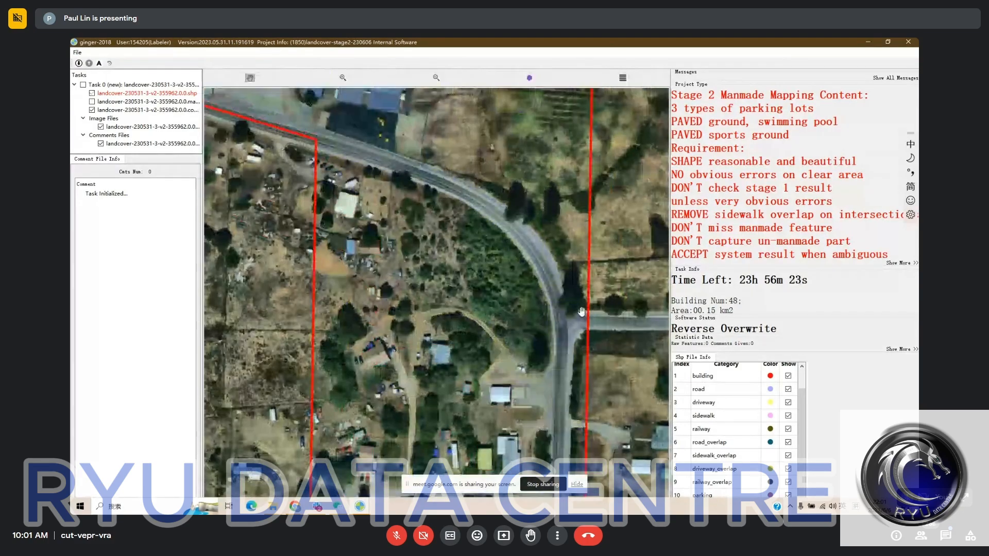
{"action": "key", "text": "space"}
{"action": "left_click_drag", "start_coordinate": [604, 311], "coordinate": [557, 213]}
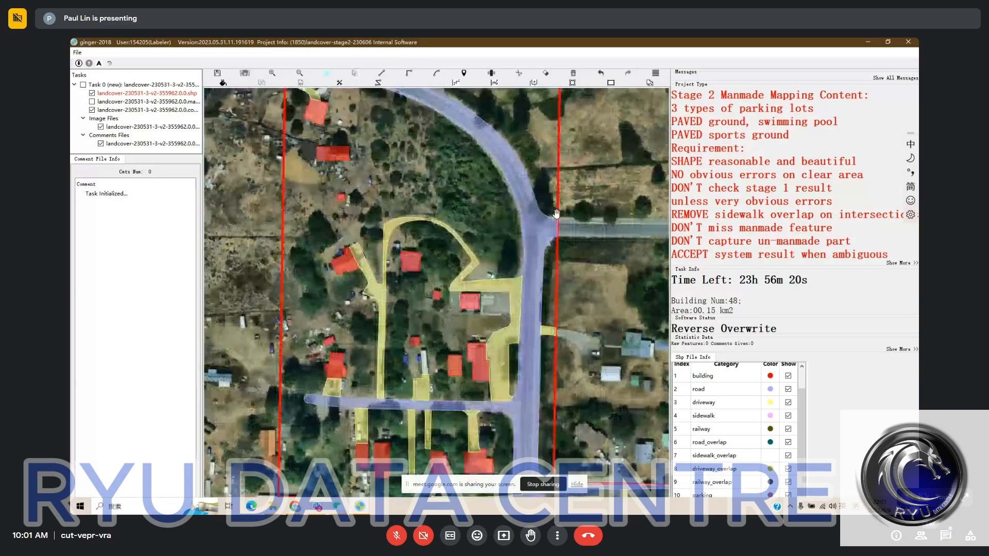
{"action": "left_click_drag", "start_coordinate": [438, 244], "coordinate": [503, 230]}
{"action": "left_click_drag", "start_coordinate": [495, 367], "coordinate": [480, 426]}
{"action": "key", "text": "space"}
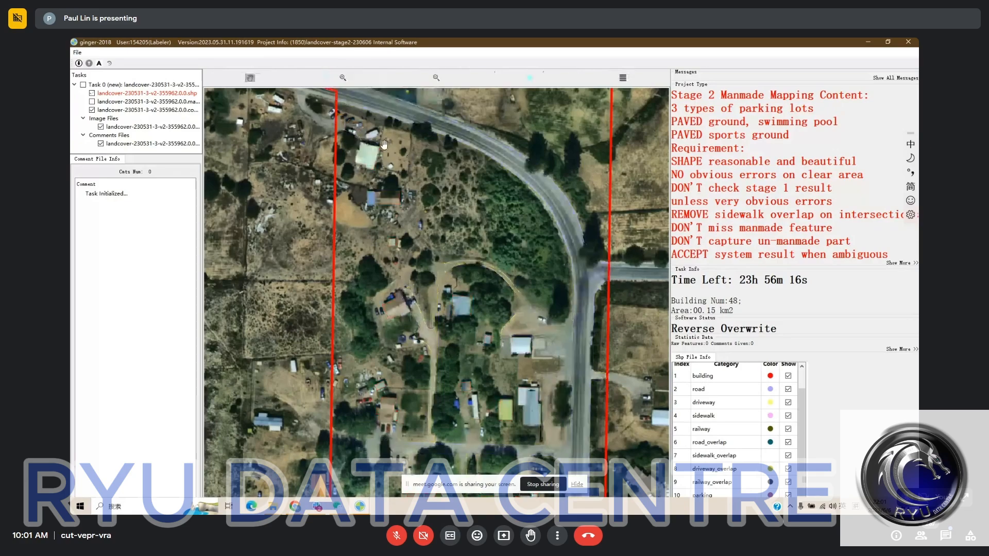
- Inspect the house and driveway labels along the western task boundary, including the short driveway with parked cars south of the road
{"action": "scroll", "coordinate": [360, 135], "scroll_direction": "up", "scroll_amount": 1}
{"action": "scroll", "coordinate": [361, 135], "scroll_direction": "up", "scroll_amount": 1}
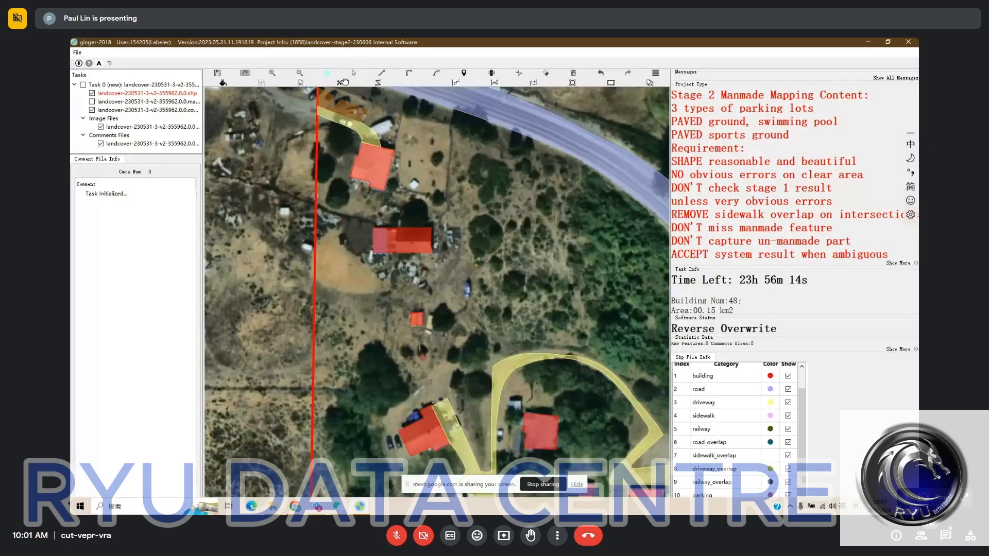
{"action": "left_click_drag", "start_coordinate": [539, 367], "coordinate": [484, 210]}
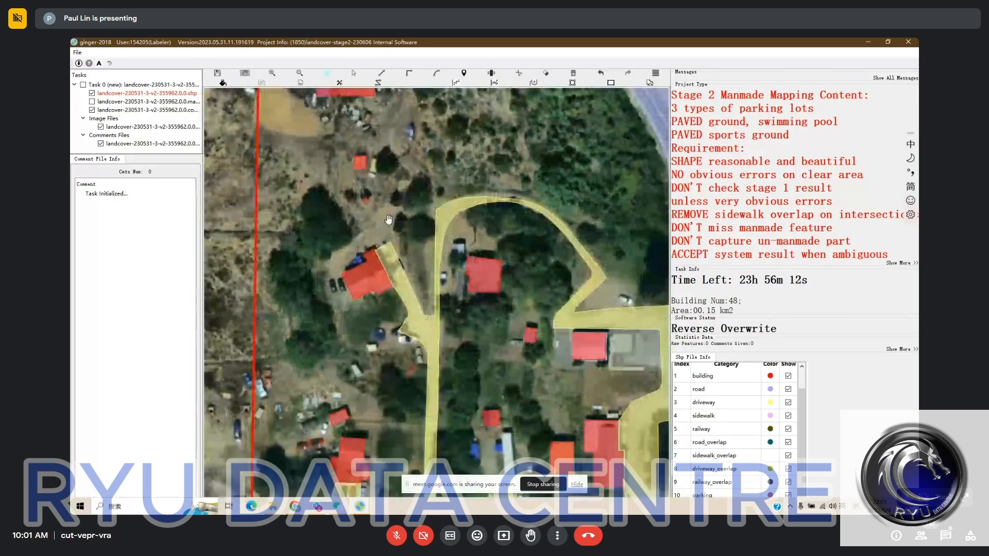
{"action": "left_click_drag", "start_coordinate": [388, 220], "coordinate": [459, 365]}
{"action": "left_click_drag", "start_coordinate": [387, 98], "coordinate": [423, 197]}
{"action": "key", "text": "space"}
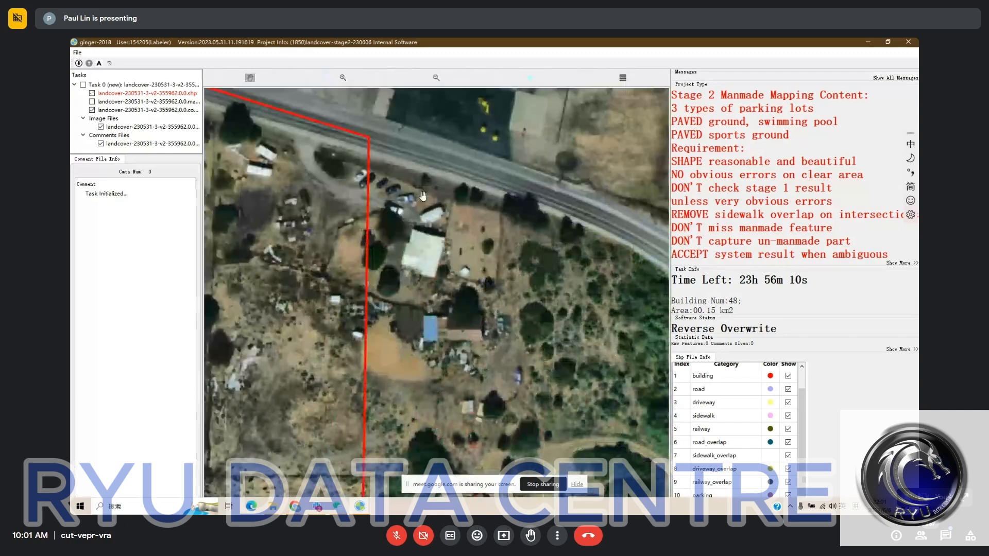
{"action": "scroll", "coordinate": [385, 188], "scroll_direction": "up", "scroll_amount": 2}
{"action": "scroll", "coordinate": [438, 244], "scroll_direction": "down", "scroll_amount": 1}
{"action": "key", "text": "space"}
{"action": "key", "text": "space"}
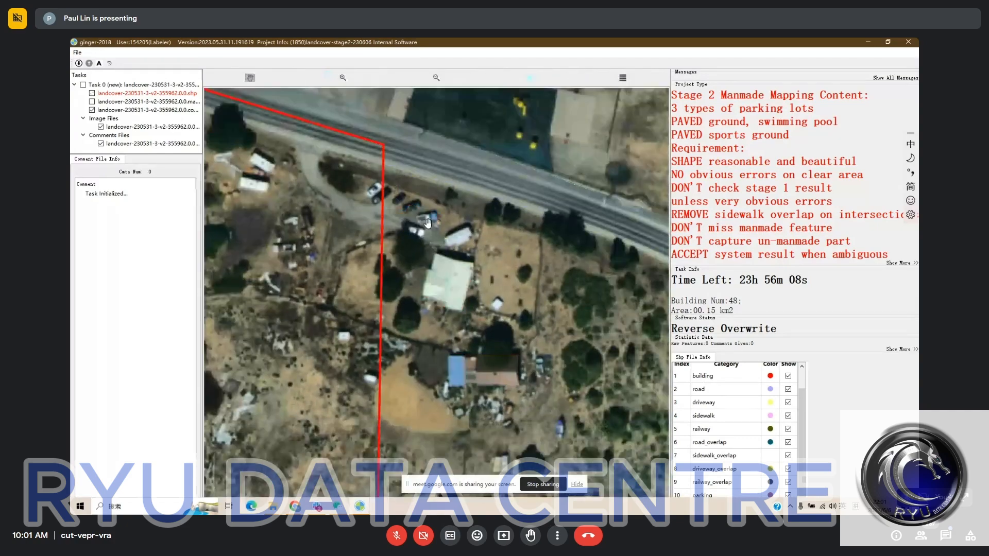
- Check the category and outline of the outside_parking area beside the short driveway on the western task boundary against the bare imagery
{"action": "key", "text": "space"}
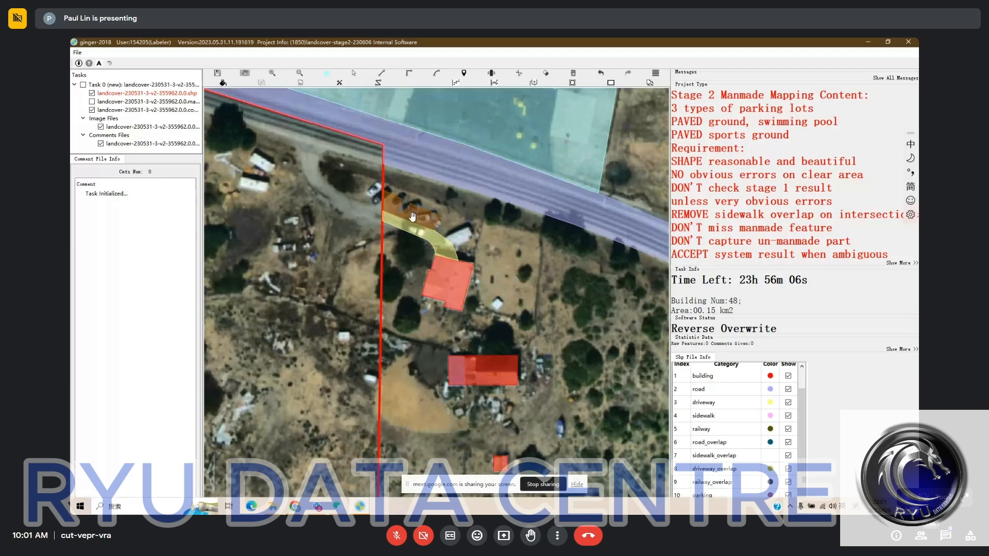
{"action": "key", "text": "space"}
{"action": "key", "text": "space"}
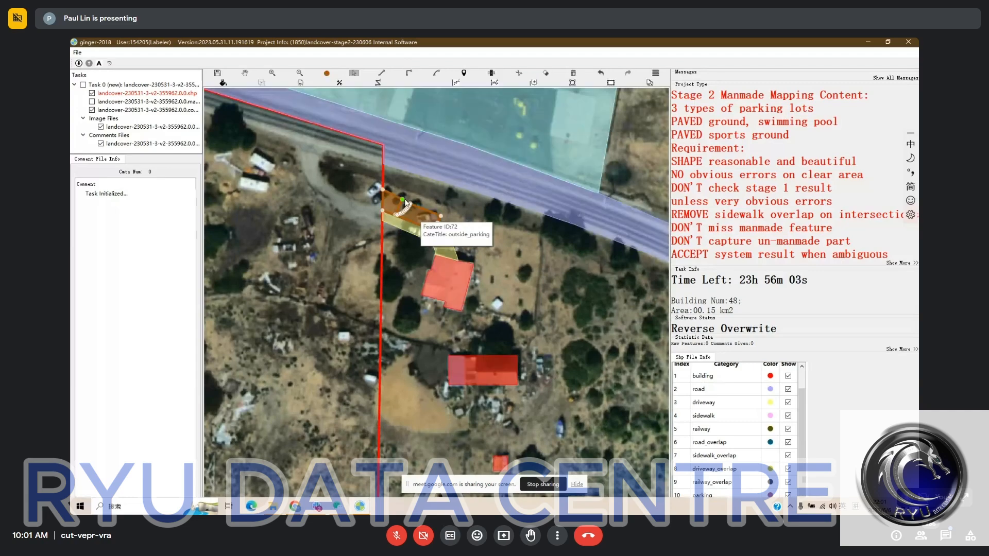
{"action": "left_click", "coordinate": [417, 211]}
{"action": "key", "text": "Escape"}
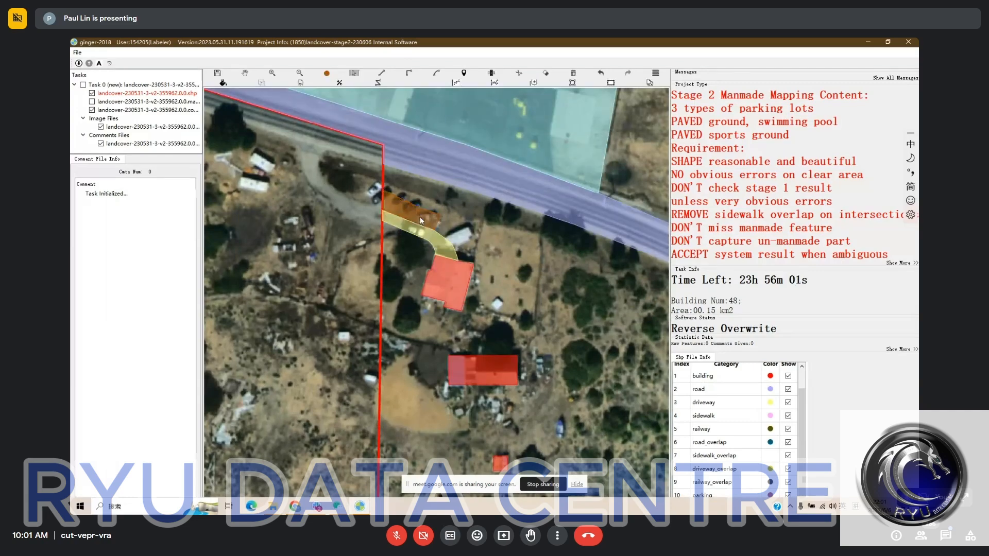
{"action": "left_click", "coordinate": [420, 220]}
{"action": "scroll", "coordinate": [754, 458], "scroll_direction": "down", "scroll_amount": 2}
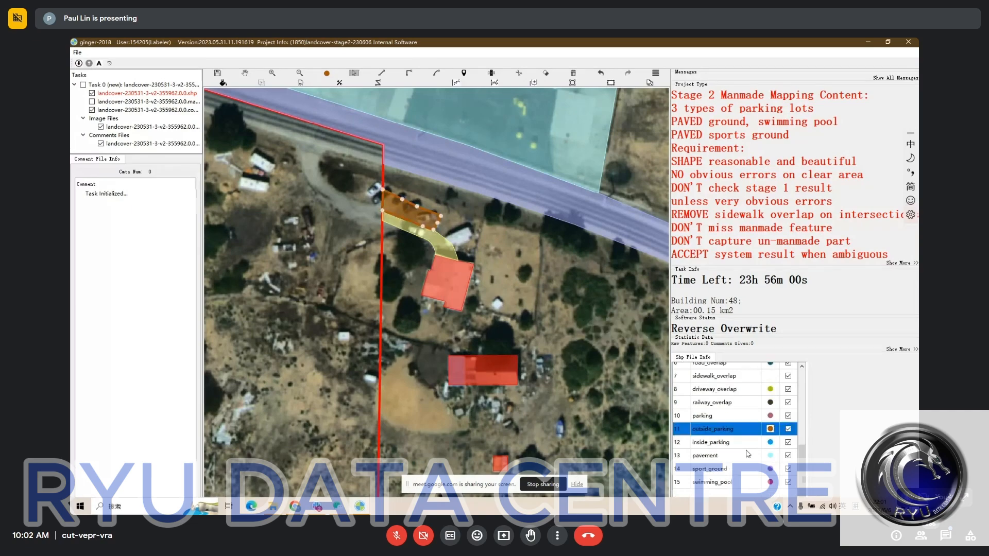
{"action": "key", "text": "space"}
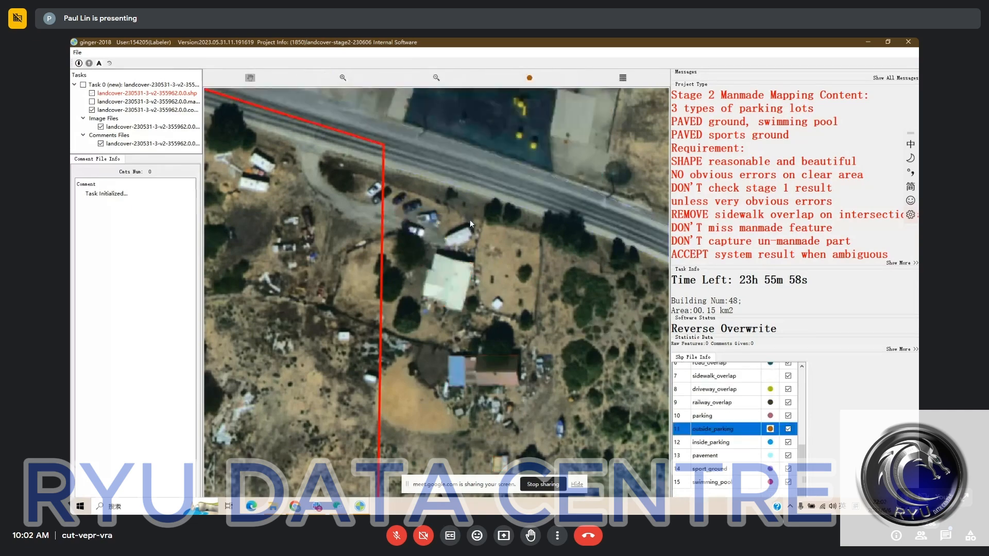
{"action": "key", "text": "space"}
{"action": "left_click_drag", "start_coordinate": [469, 221], "coordinate": [469, 226]}
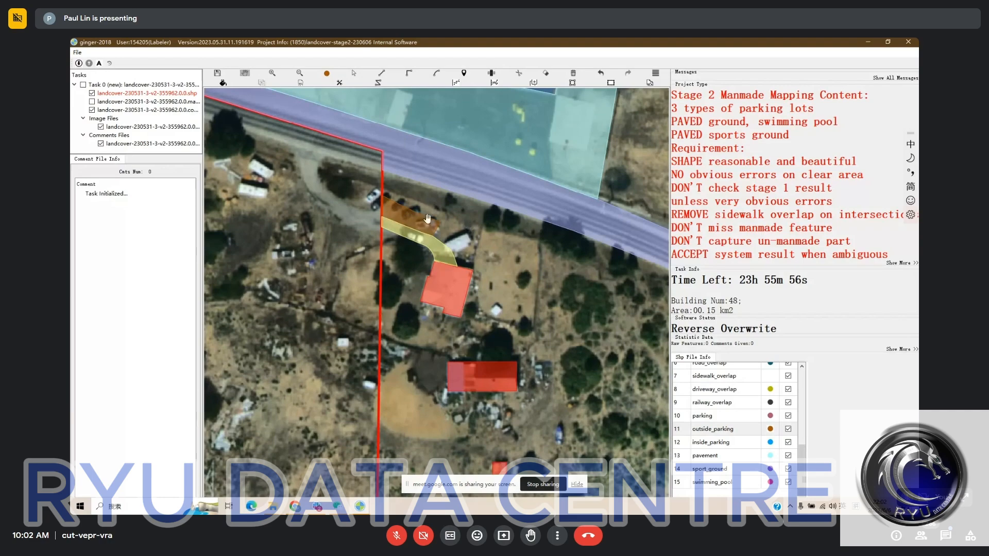
- Straighten the northern edge of the outside_parking area from the western task boundary to its eastern corner, and compare it with the imagery
{"action": "left_click", "coordinate": [427, 218]}
{"action": "key", "text": "r"}
{"action": "left_click", "coordinate": [382, 196]}
{"action": "double_click", "coordinate": [438, 222]}
{"action": "key", "text": "space"}
{"action": "left_click_drag", "start_coordinate": [499, 267], "coordinate": [470, 250]}
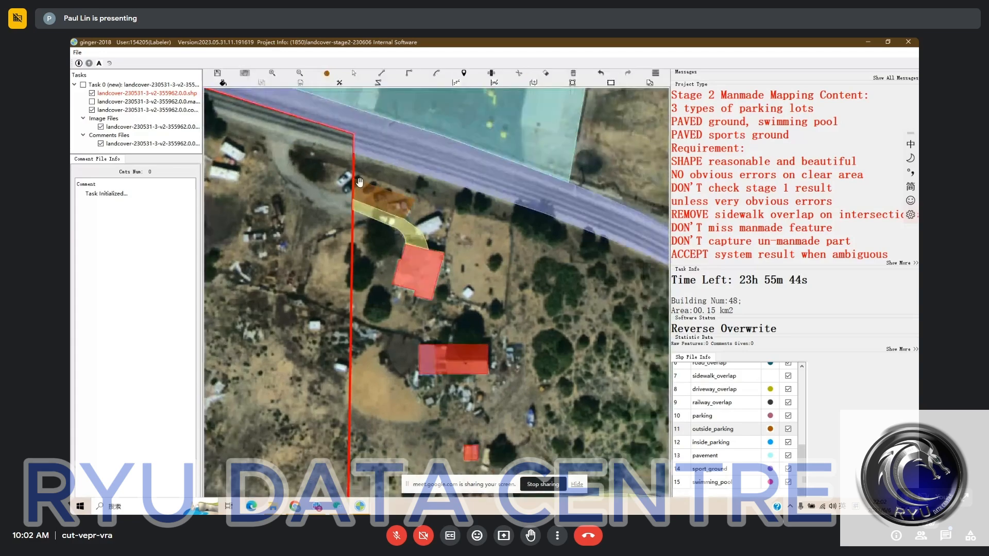
{"action": "key", "text": "h"}
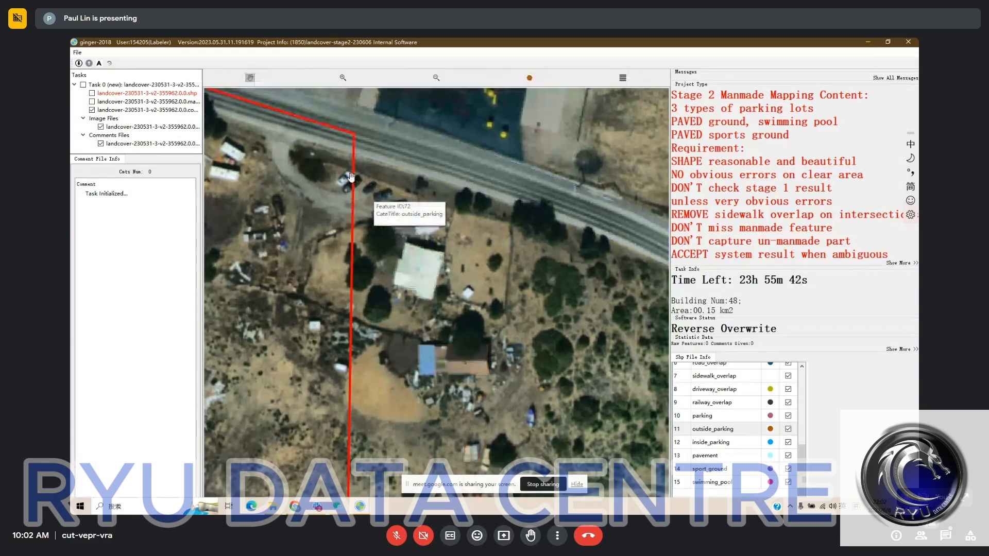
{"action": "key", "text": "h"}
- Fill the unlabelled enclosed yard around the white-roofed building west of the main road and set its category to pavement
{"action": "key", "text": "space"}
{"action": "left_click_drag", "start_coordinate": [385, 193], "coordinate": [291, 133]}
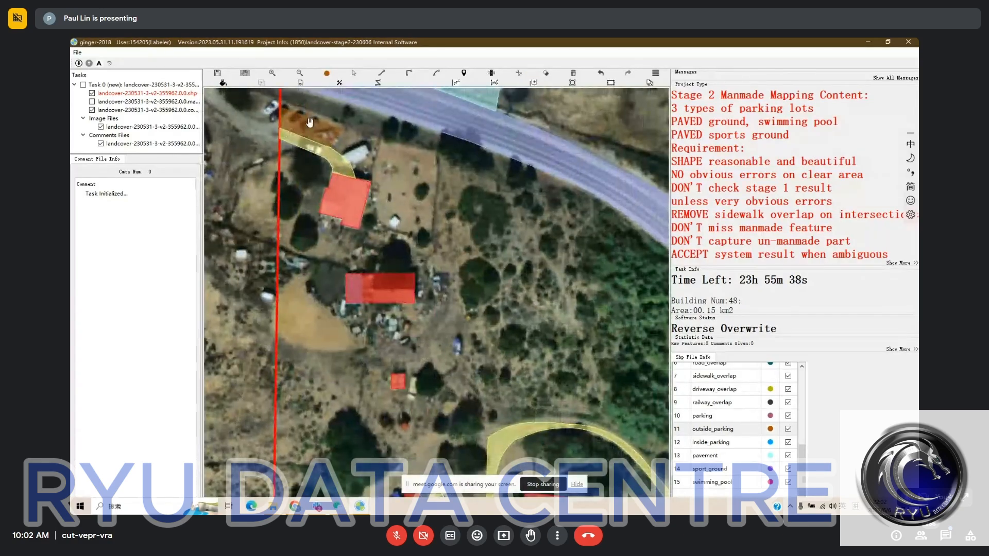
{"action": "left_click_drag", "start_coordinate": [466, 191], "coordinate": [437, 124]}
{"action": "scroll", "coordinate": [457, 201], "scroll_direction": "down", "scroll_amount": 2}
{"action": "left_click_drag", "start_coordinate": [503, 370], "coordinate": [444, 201]}
{"action": "key", "text": "space"}
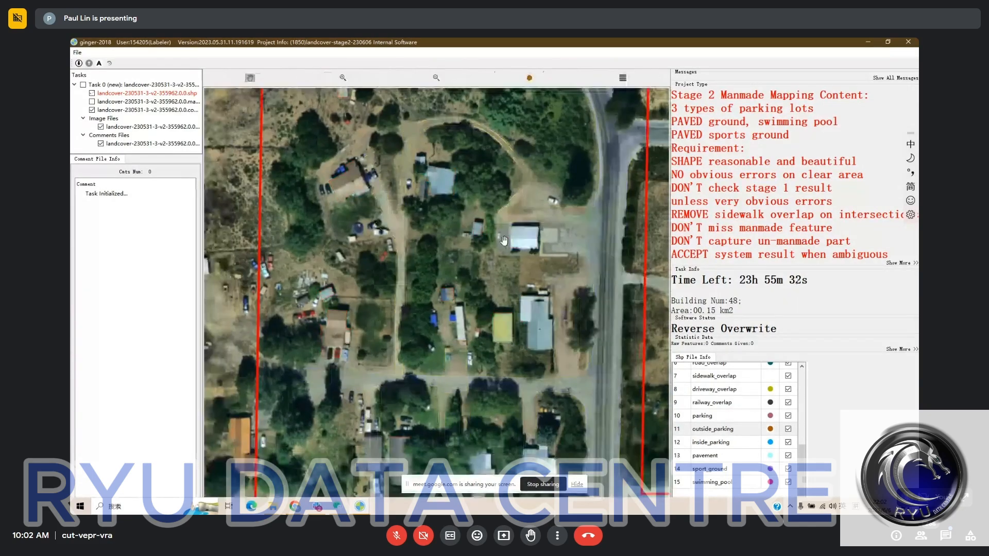
{"action": "left_click_drag", "start_coordinate": [504, 240], "coordinate": [478, 199]}
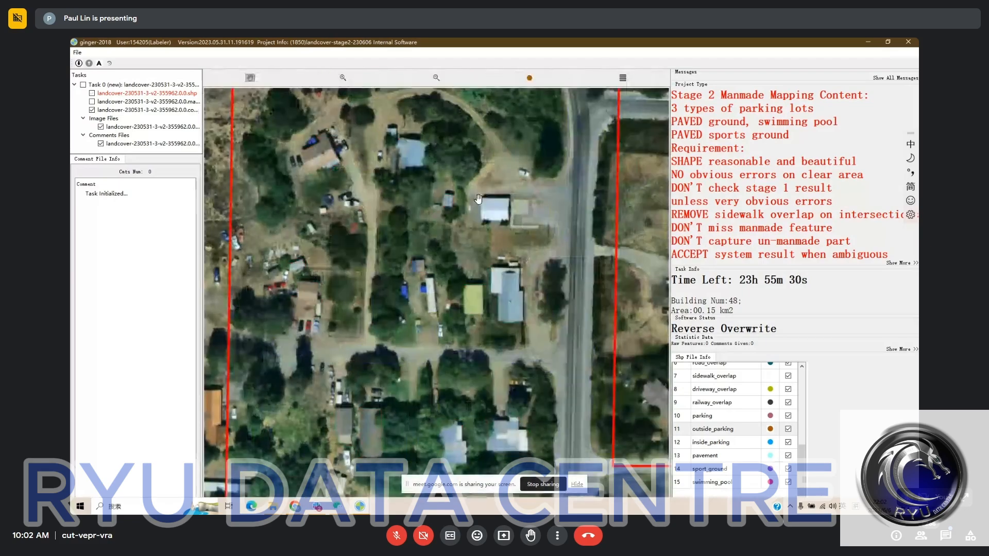
{"action": "key", "text": "space"}
{"action": "key", "text": "f"}
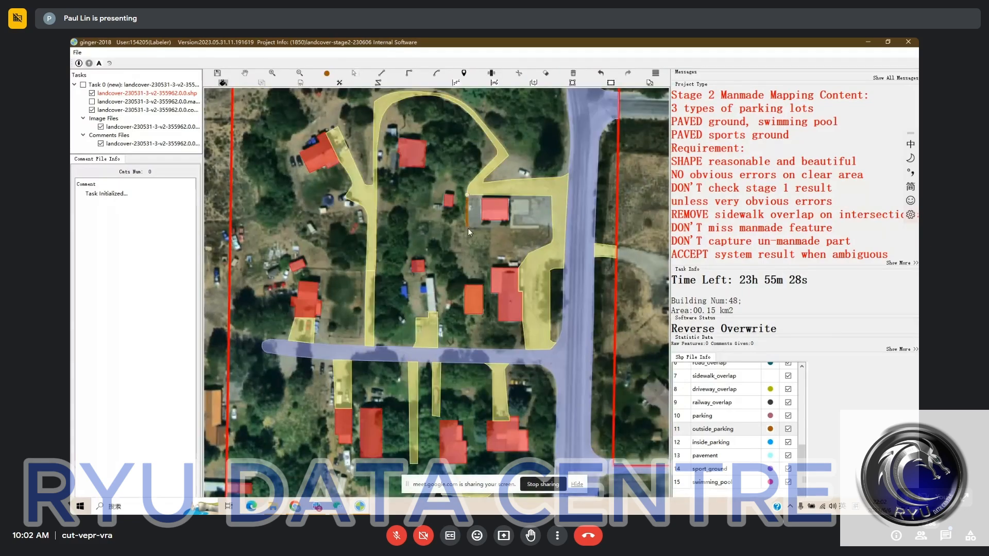
{"action": "left_click", "coordinate": [533, 212]}
{"action": "key", "text": "s"}
{"action": "left_click", "coordinate": [533, 213]}
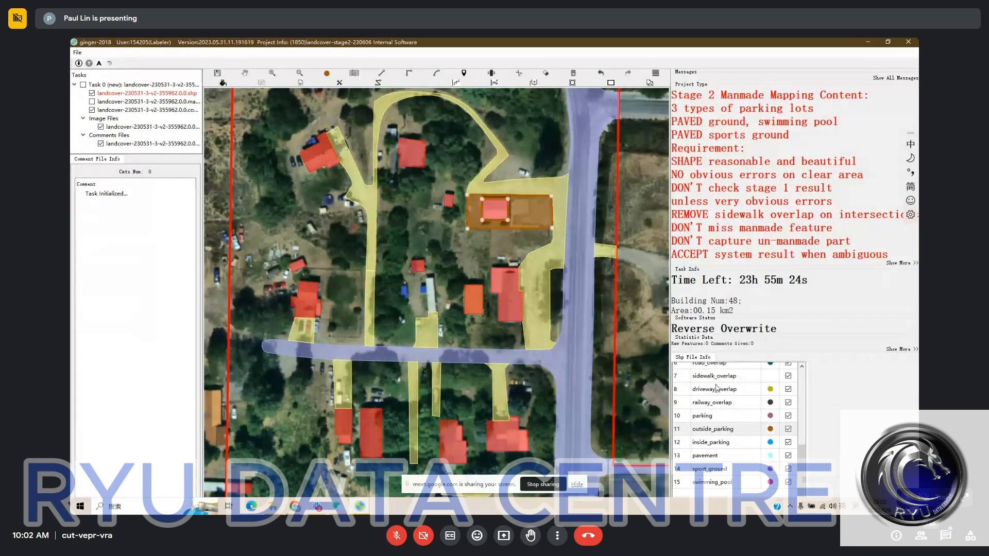
{"action": "left_click", "coordinate": [717, 457]}
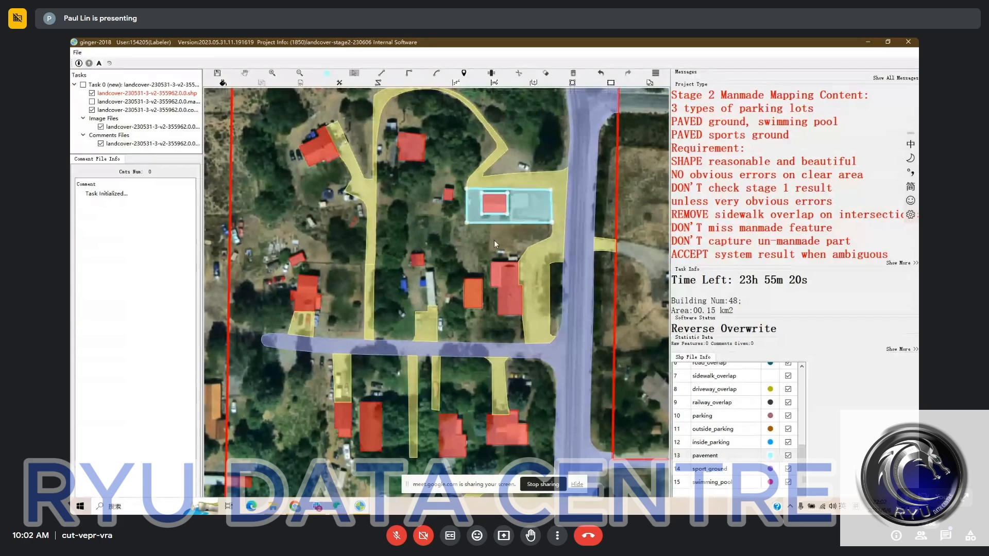
- Review the building, driveway and yard labels on both sides of the east-west side street, comparing them with the bare imagery
{"action": "left_click_drag", "start_coordinate": [471, 265], "coordinate": [509, 246]}
{"action": "key", "text": "space"}
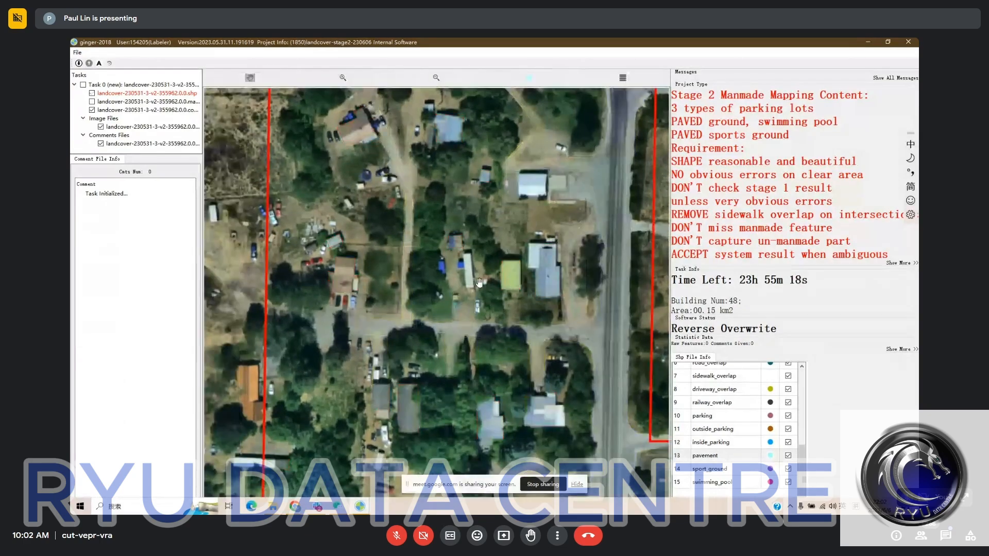
{"action": "key", "text": "space"}
{"action": "key", "text": "space"}
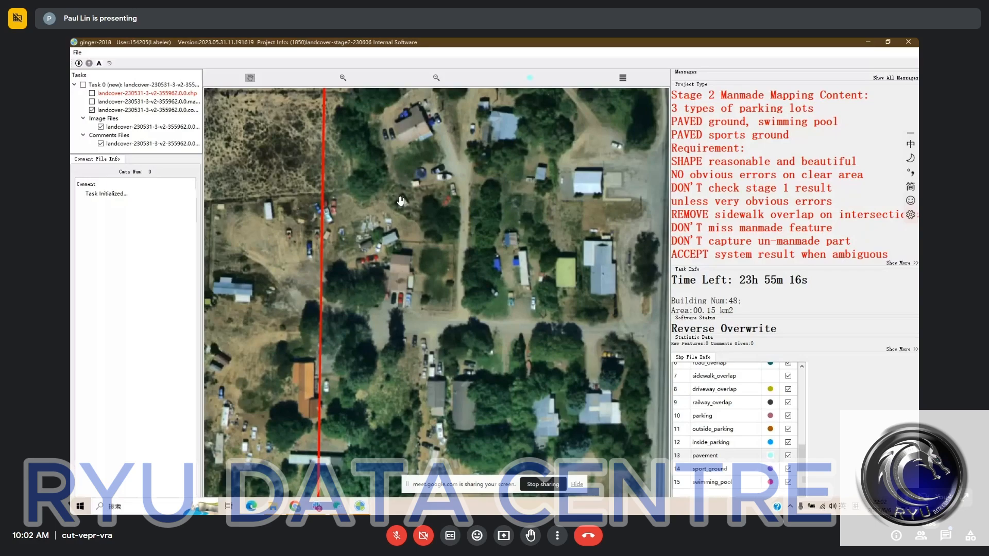
{"action": "key", "text": "space"}
{"action": "key", "text": "space"}
{"action": "key", "text": "space"}
{"action": "left_click_drag", "start_coordinate": [510, 365], "coordinate": [455, 230]}
- Inspect the labels in the wooded southern part of the task down to the diagonal boundary road, comparing them with the bare imagery
{"action": "key", "text": "space"}
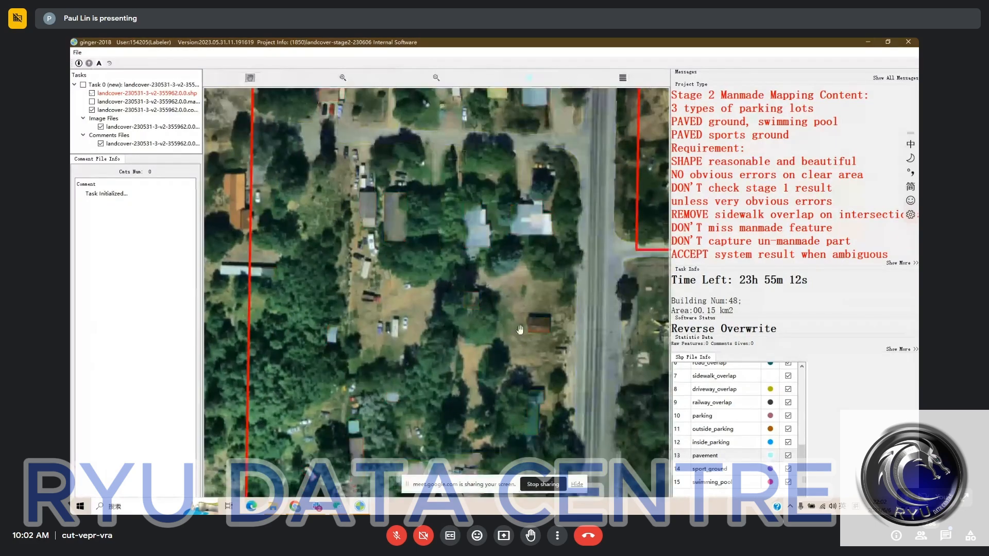
{"action": "key", "text": "space"}
{"action": "left_click_drag", "start_coordinate": [521, 331], "coordinate": [505, 215]}
{"action": "key", "text": "space"}
{"action": "key", "text": "space"}
{"action": "left_click_drag", "start_coordinate": [434, 349], "coordinate": [477, 211]}
{"action": "key", "text": "space"}
{"action": "key", "text": "space"}
{"action": "key", "text": "space"}
{"action": "key", "text": "space"}
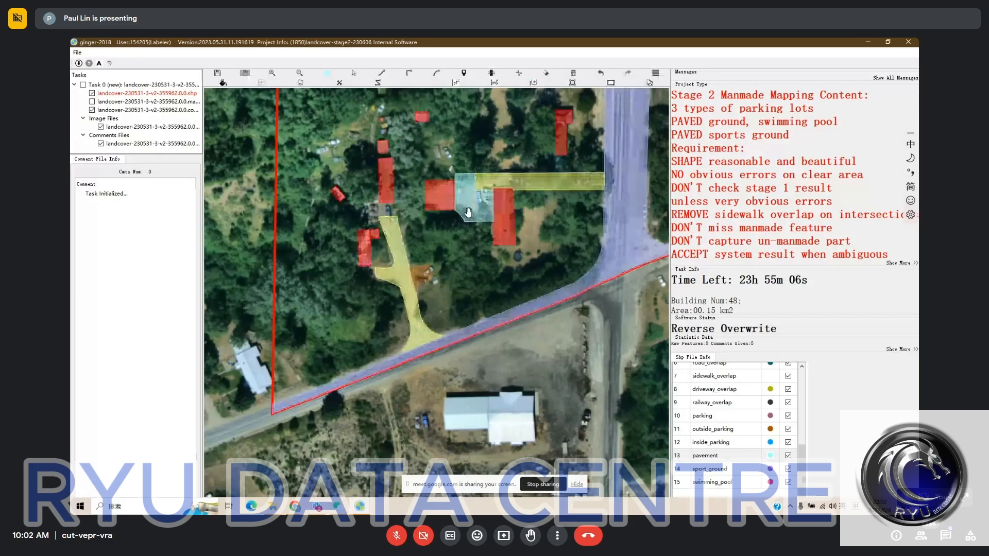
{"action": "left_click_drag", "start_coordinate": [421, 258], "coordinate": [433, 220]}
{"action": "scroll", "coordinate": [434, 220], "scroll_direction": "down", "scroll_amount": 2}
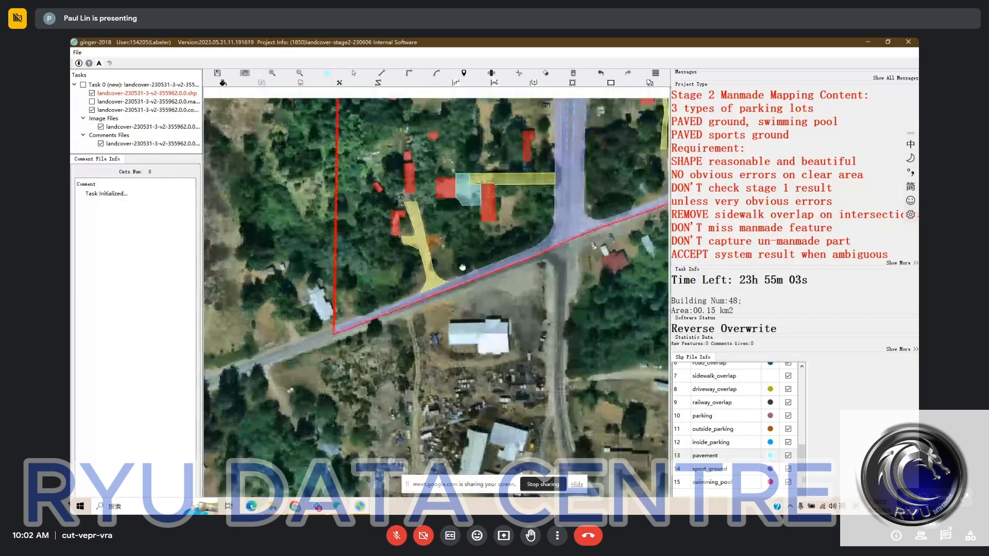
{"action": "scroll", "coordinate": [462, 268], "scroll_direction": "down", "scroll_amount": 2}
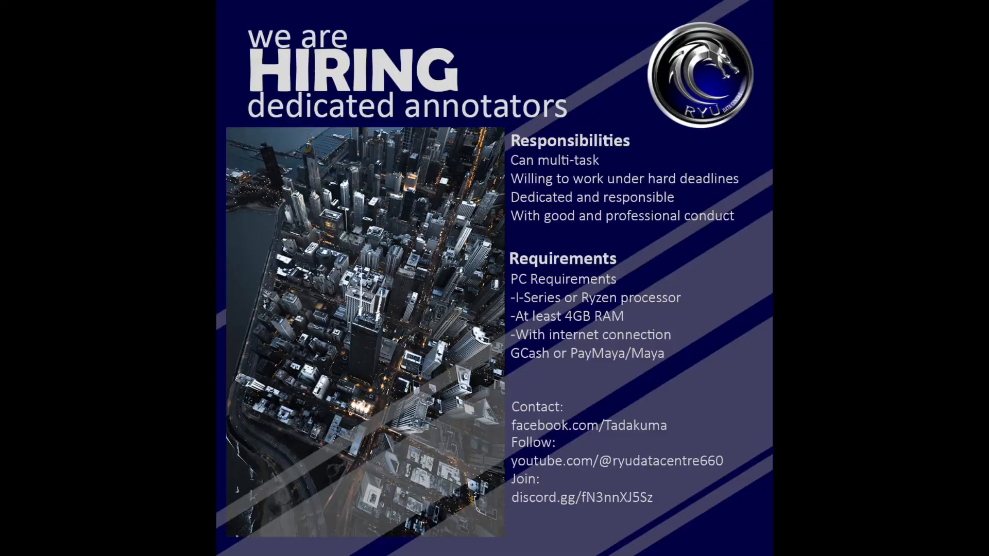